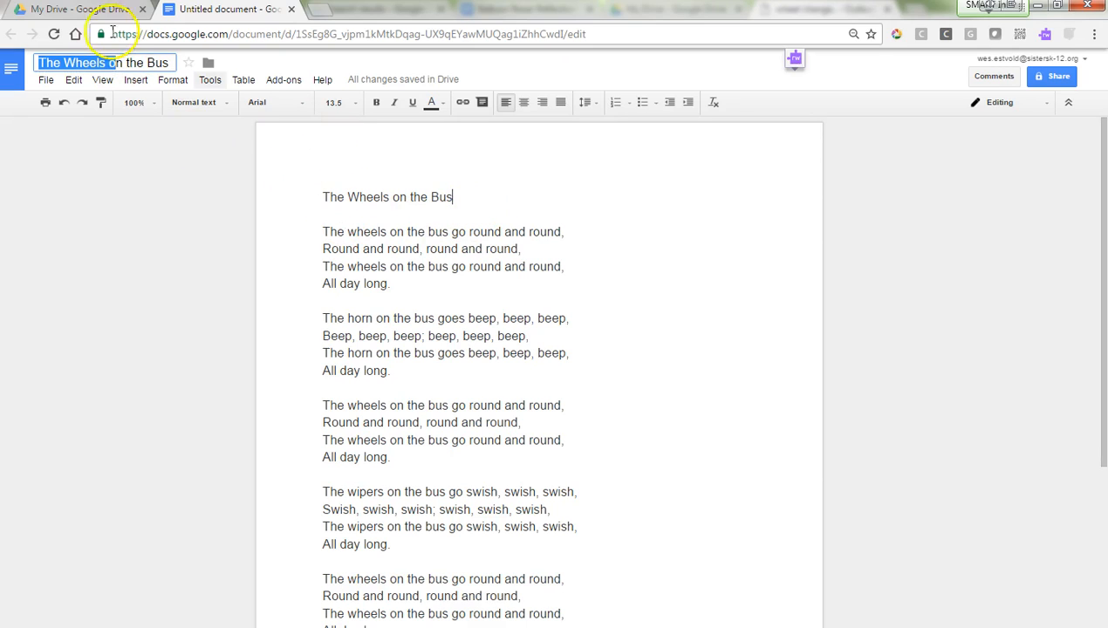
Step: Rename the untitled document to 'The Wheels on the Bus'
click(122, 164)
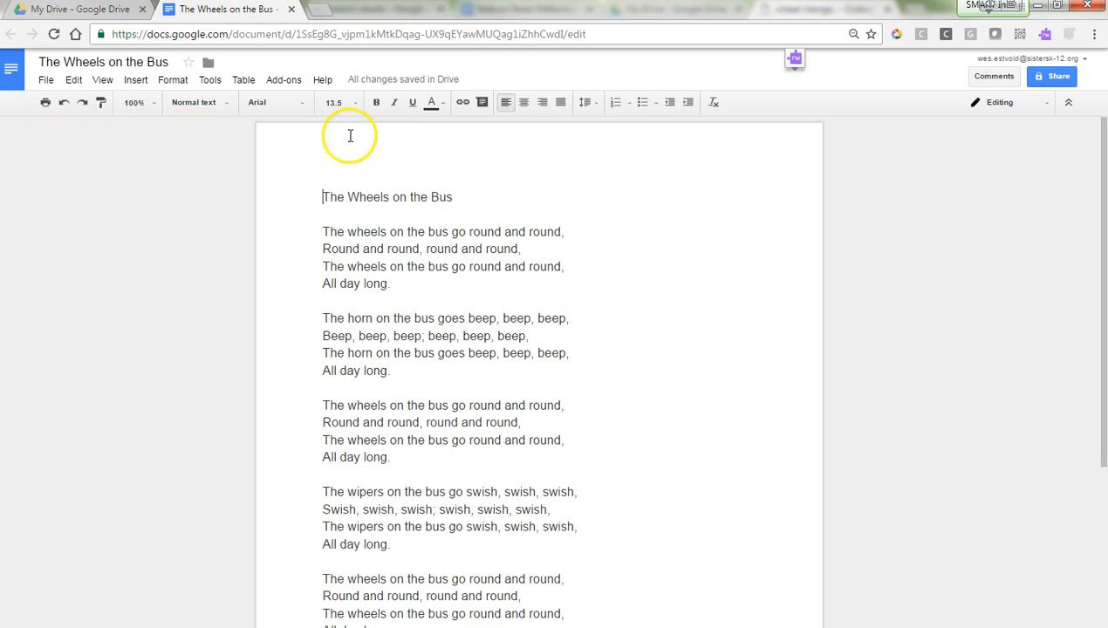
click(82, 103)
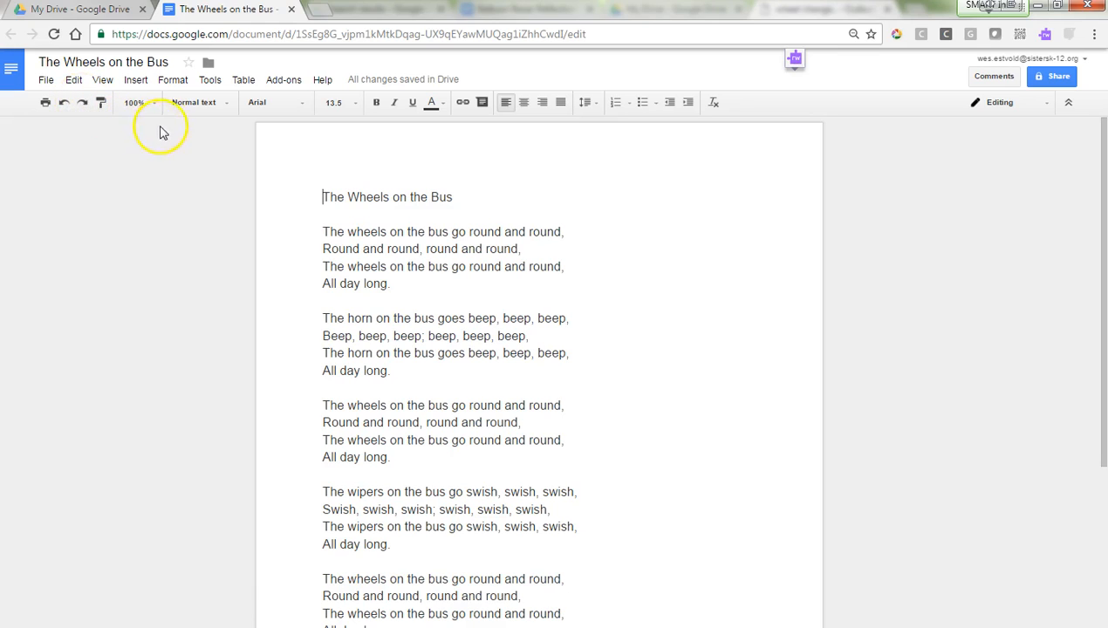
Step: Add Merriweather to the document's font list through the More fonts dialog
click(303, 107)
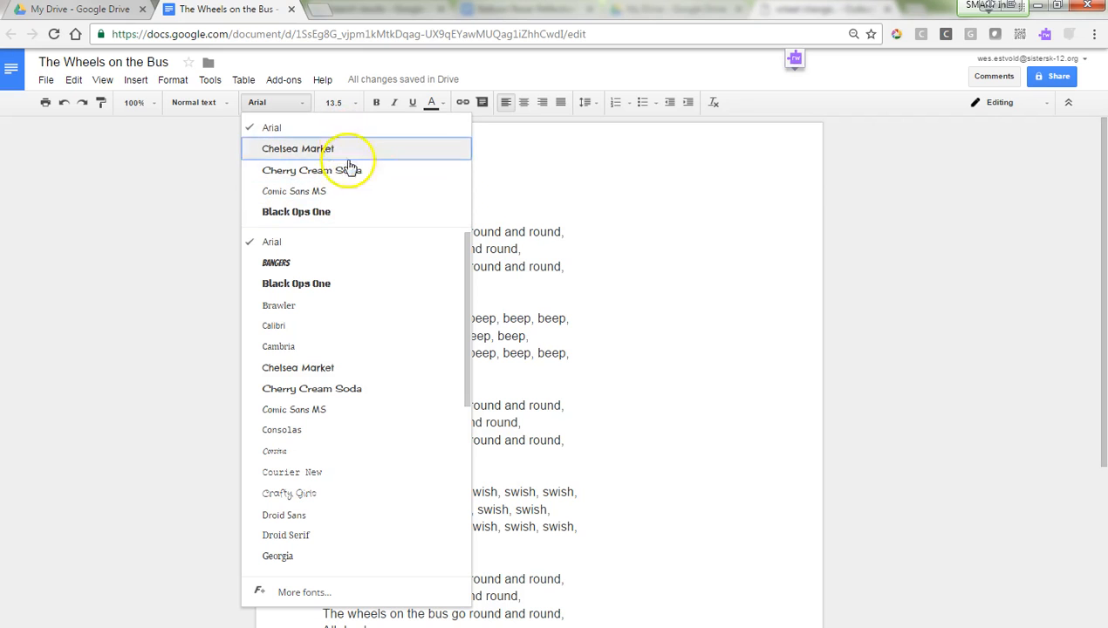
scroll(354, 262, down, 3)
scroll(355, 277, down, 2)
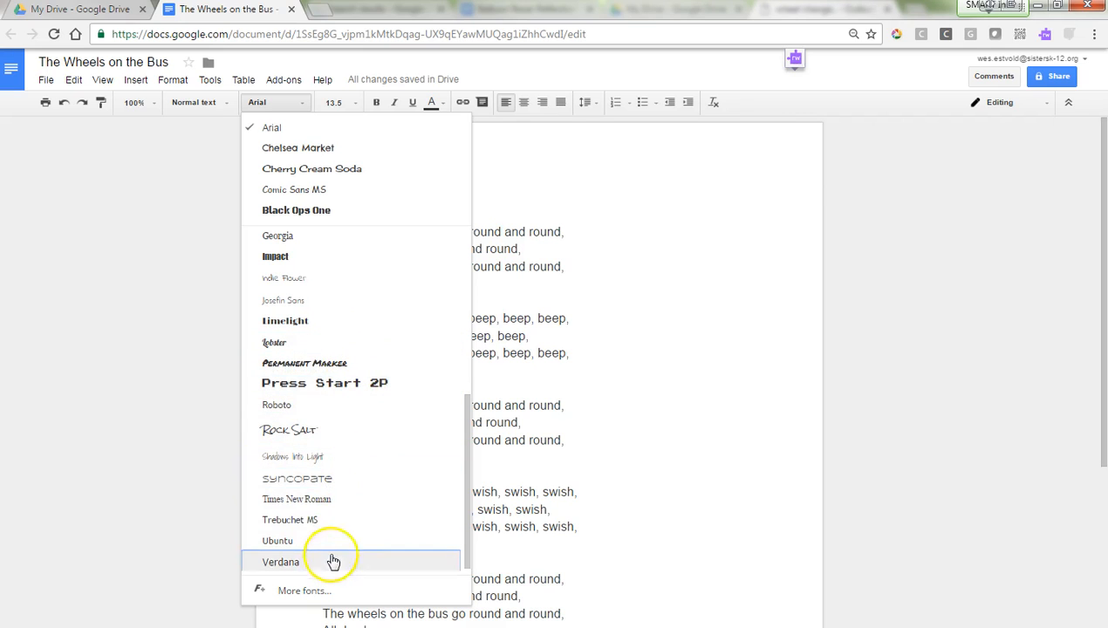
click(303, 592)
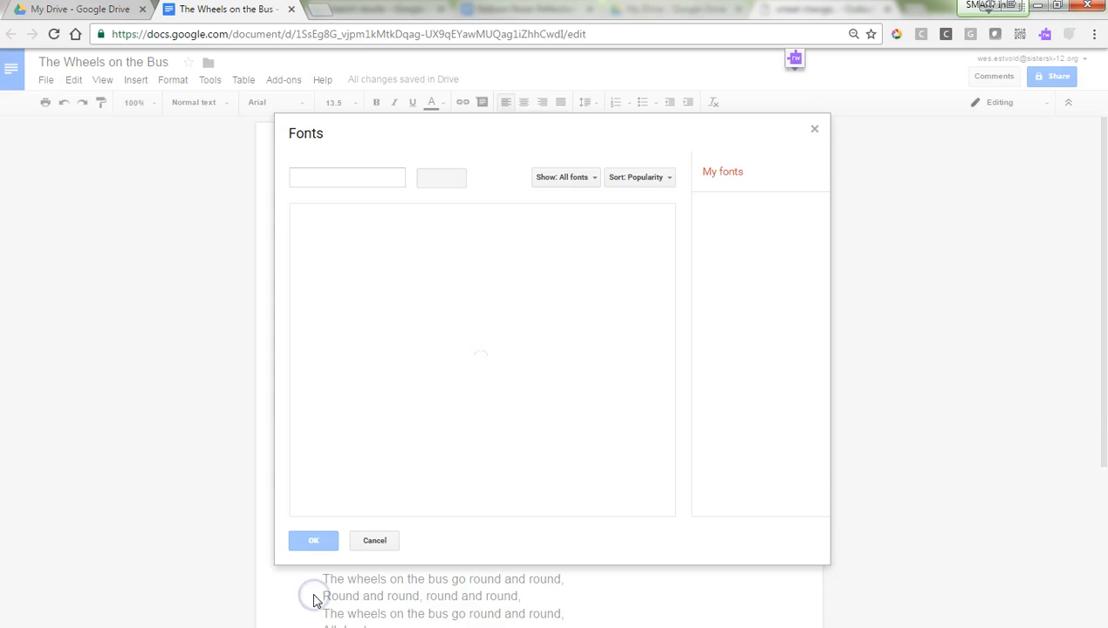
scroll(507, 348, down, 5)
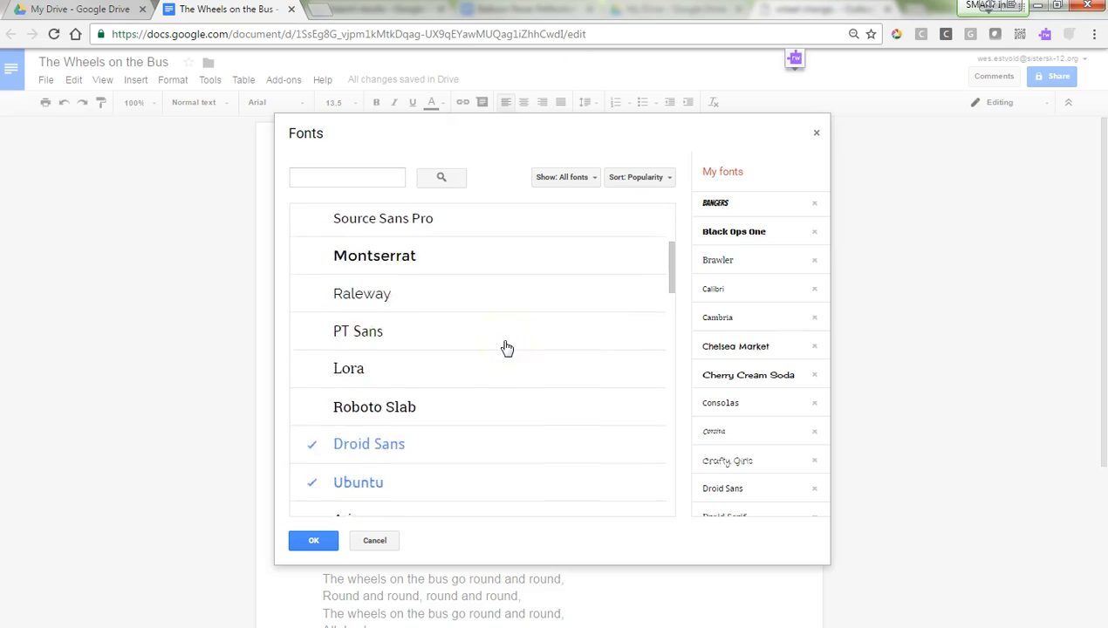
scroll(555, 349, down, 2)
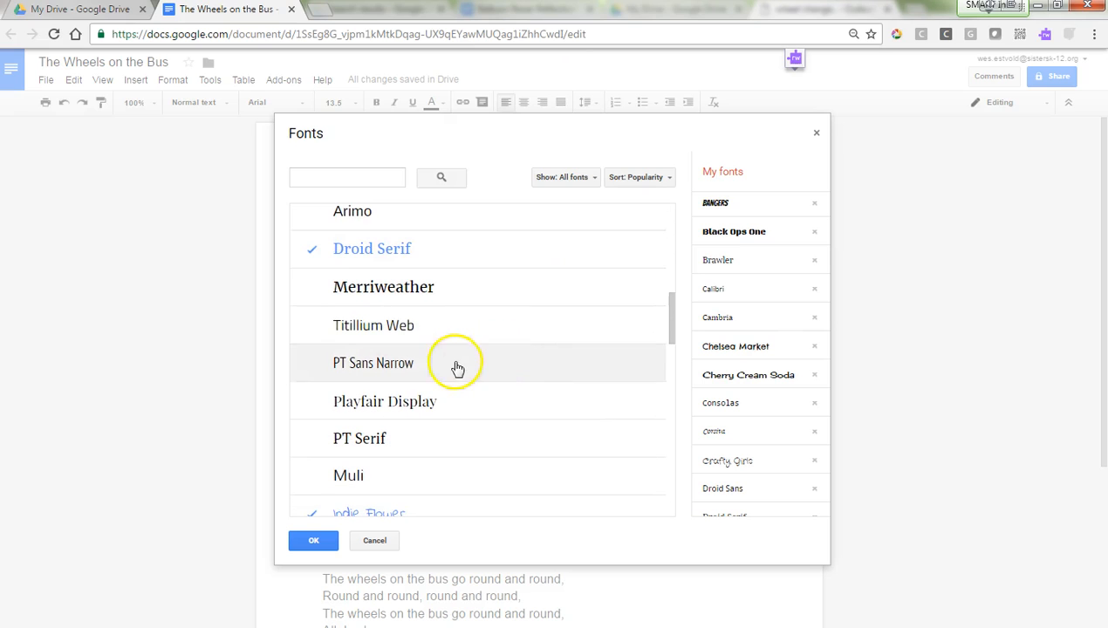
click(408, 298)
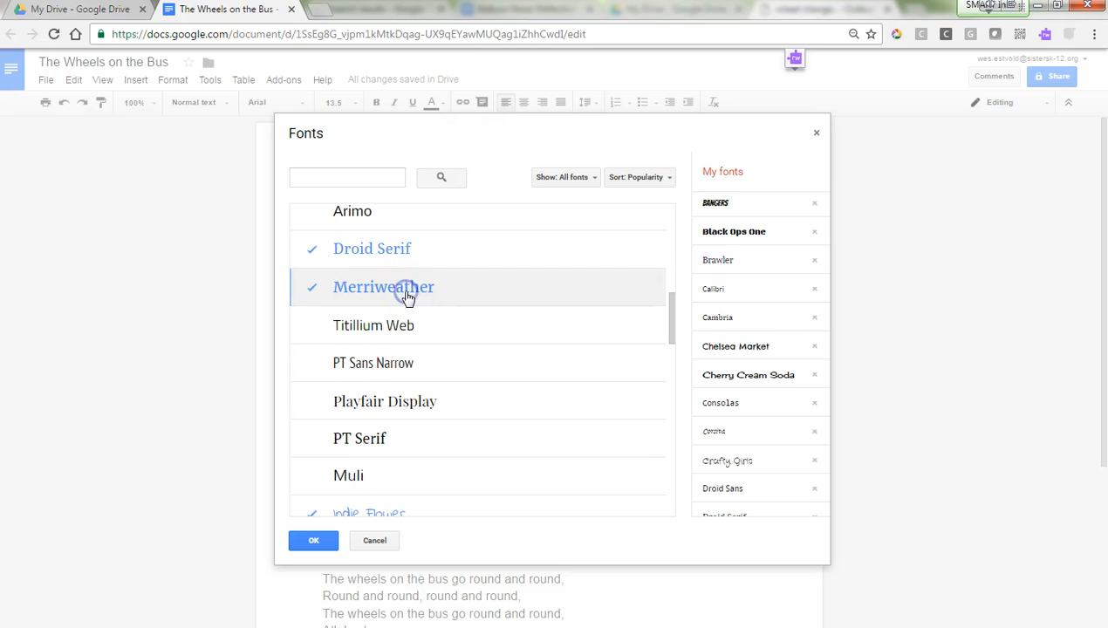
click(324, 538)
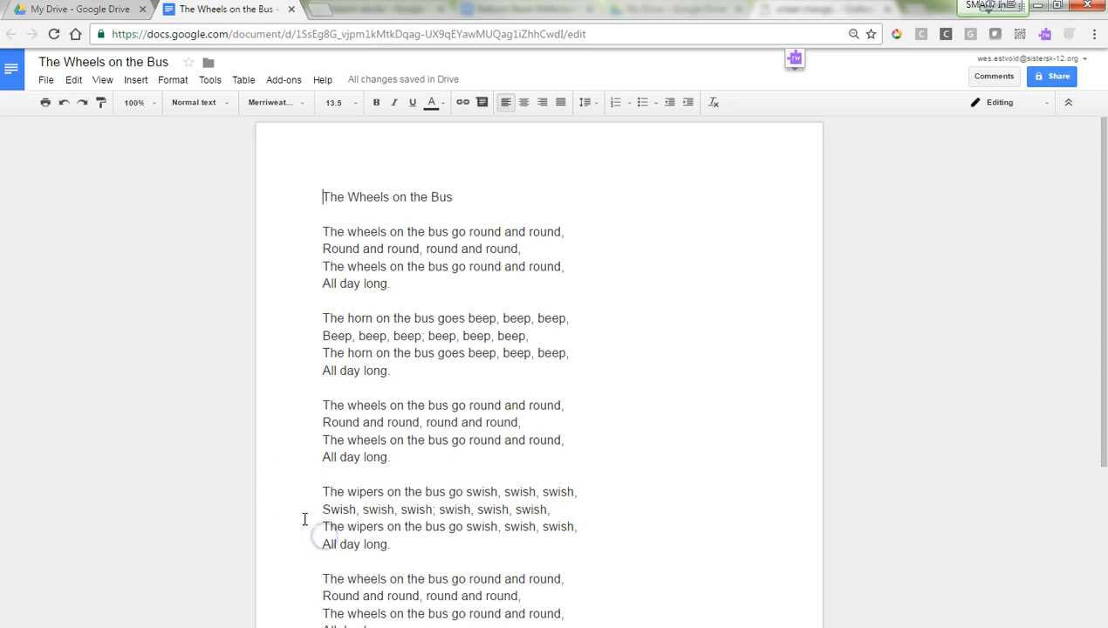
Step: Set the title 'The Wheels on the Bus' to Merriweather at 18 pt
drag(458, 198, 293, 199)
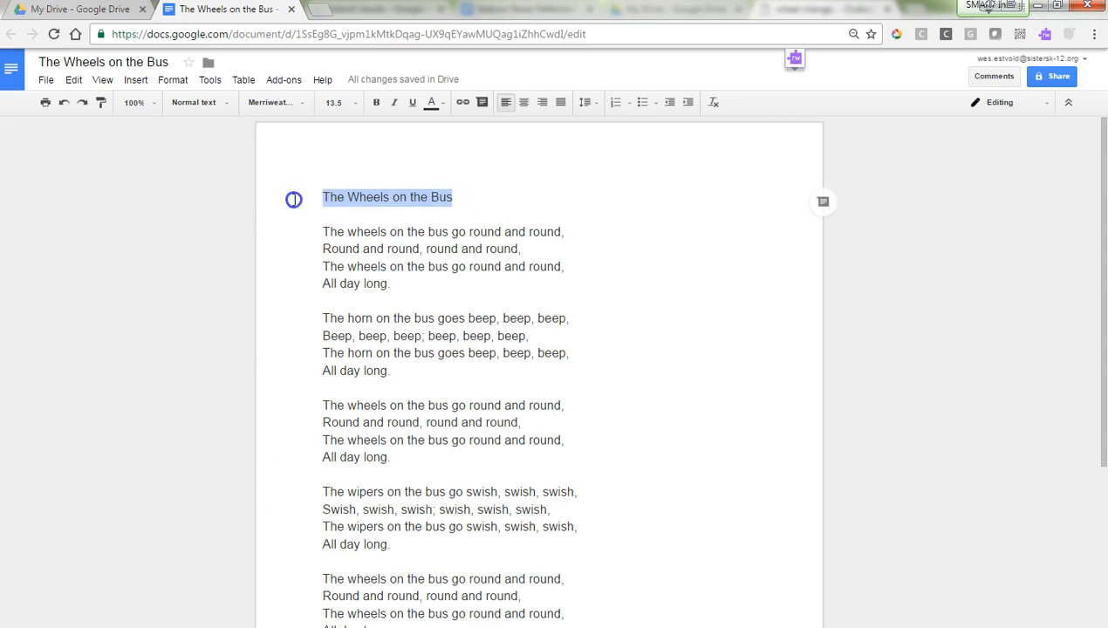
click(300, 103)
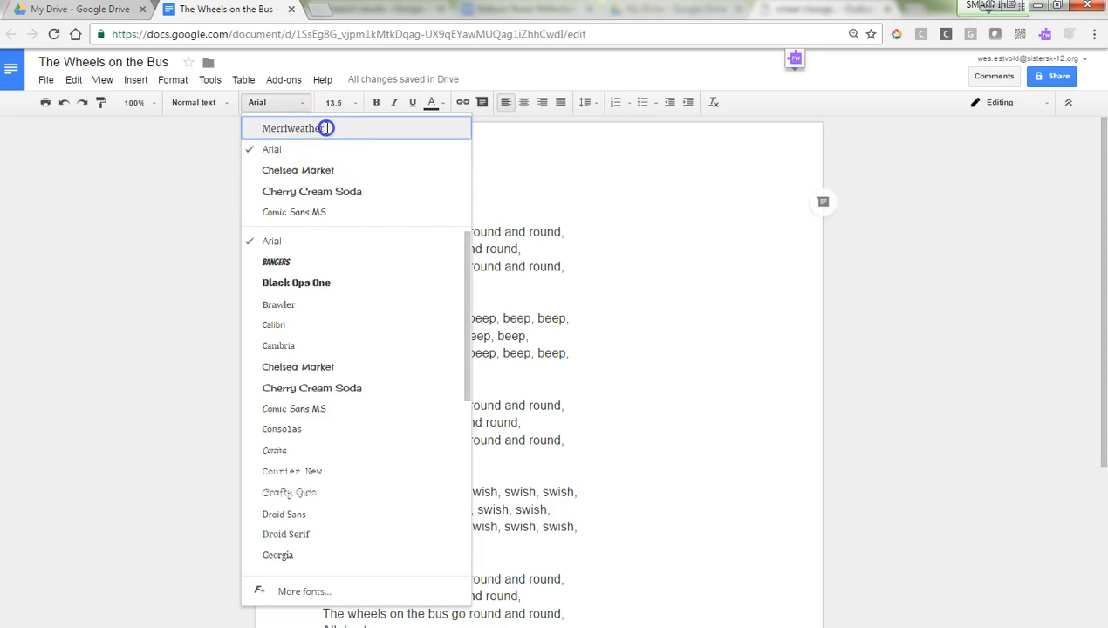
click(322, 127)
click(142, 255)
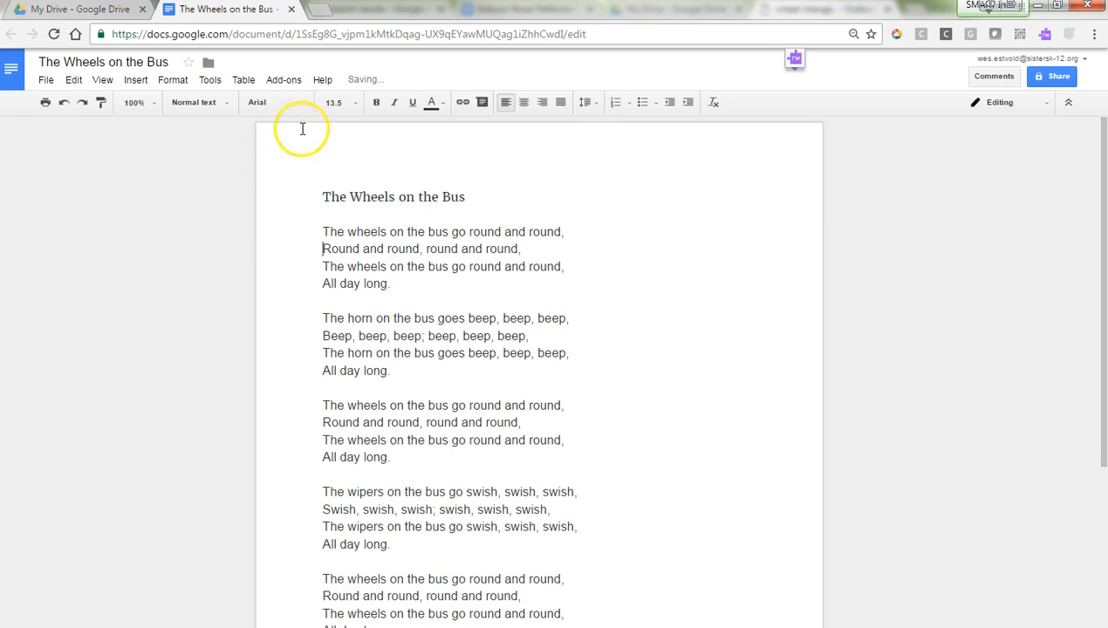
drag(468, 197, 324, 197)
click(357, 104)
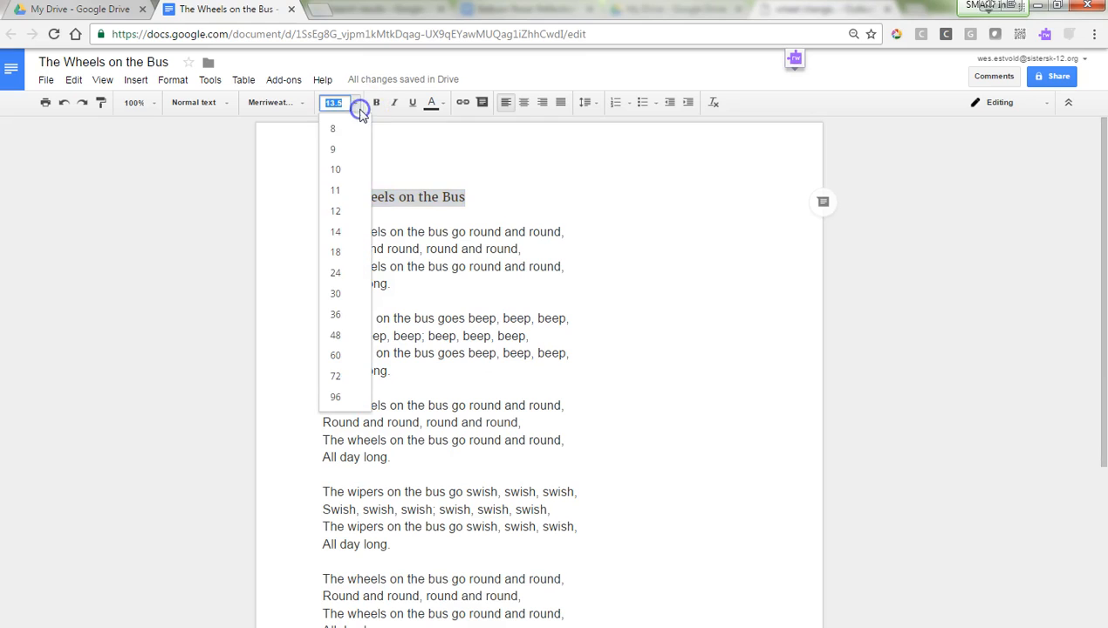
click(348, 259)
click(188, 242)
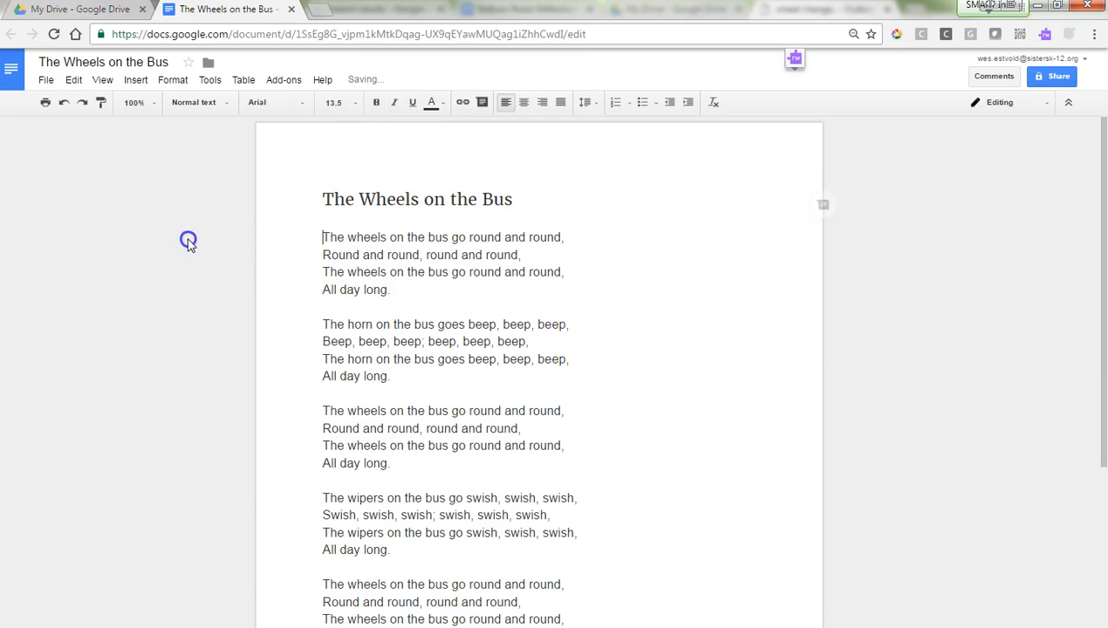
drag(534, 197, 321, 197)
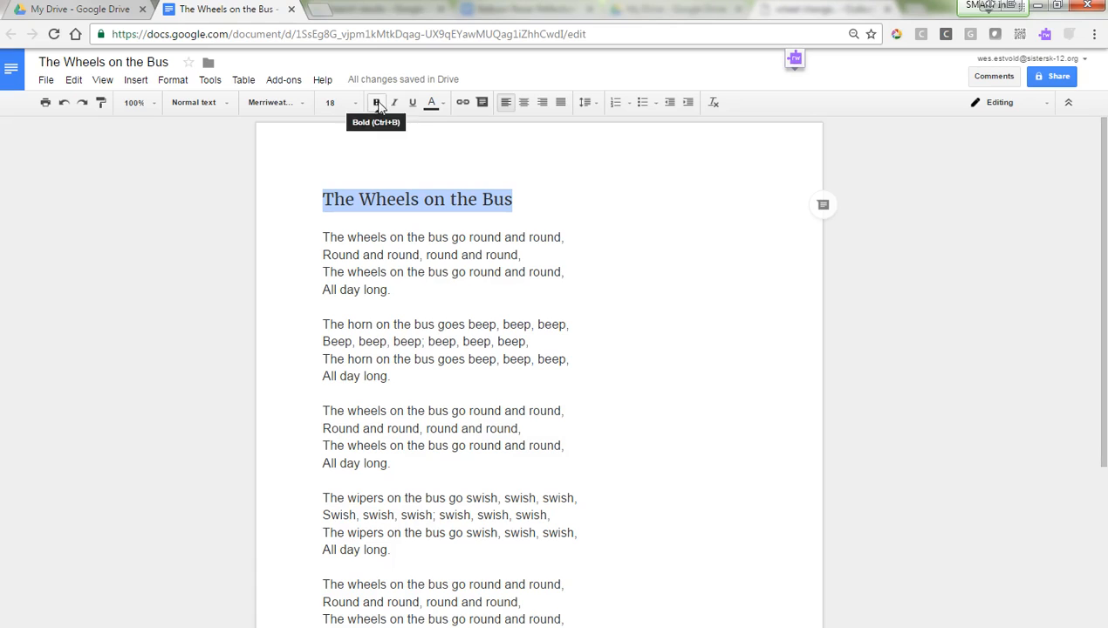
Step: Make the title bold and italic, removing the underline that was tried
click(377, 103)
click(381, 104)
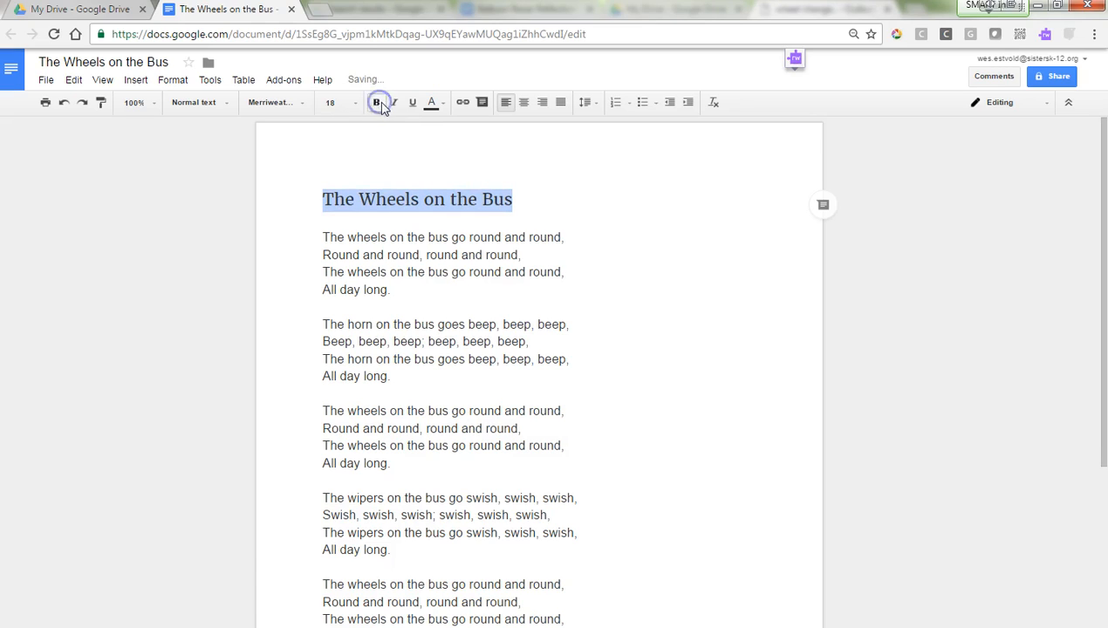
click(395, 103)
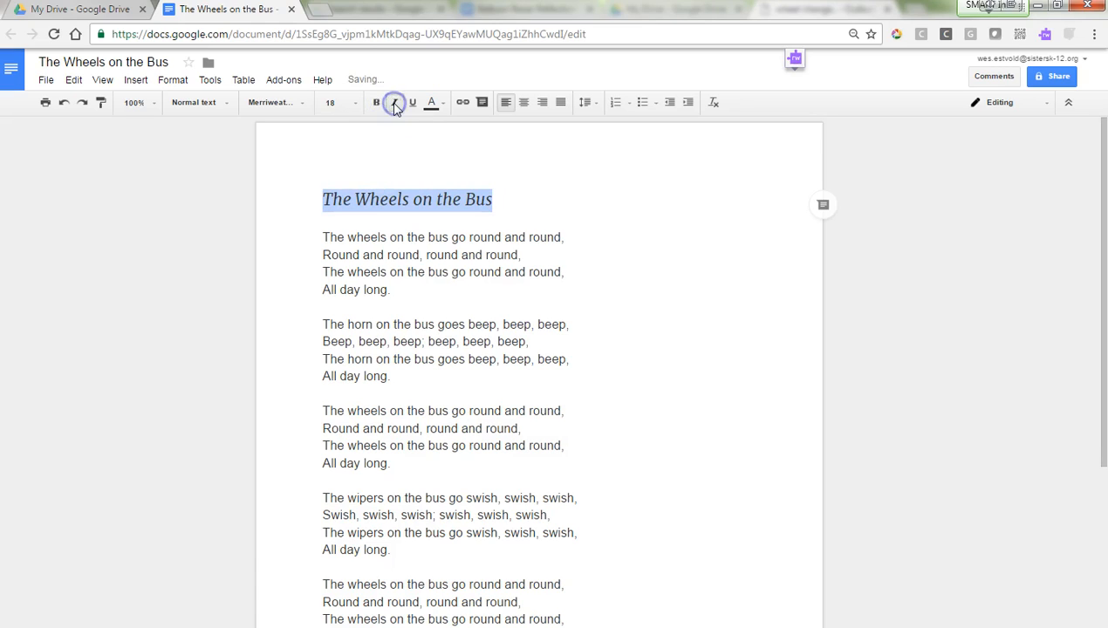
click(394, 104)
click(412, 105)
click(377, 103)
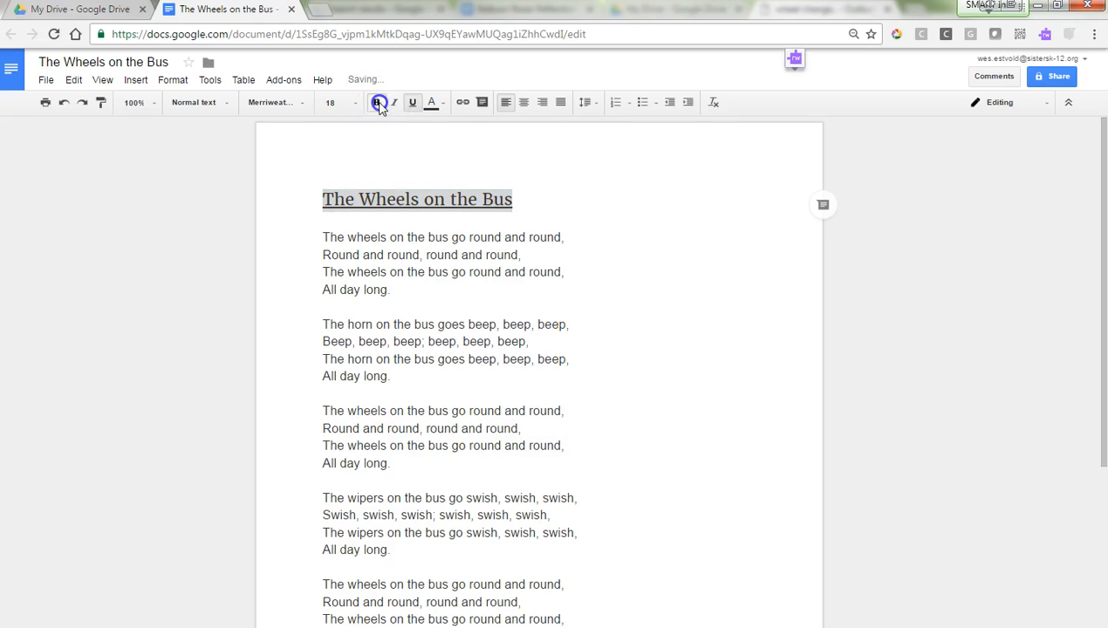
click(394, 103)
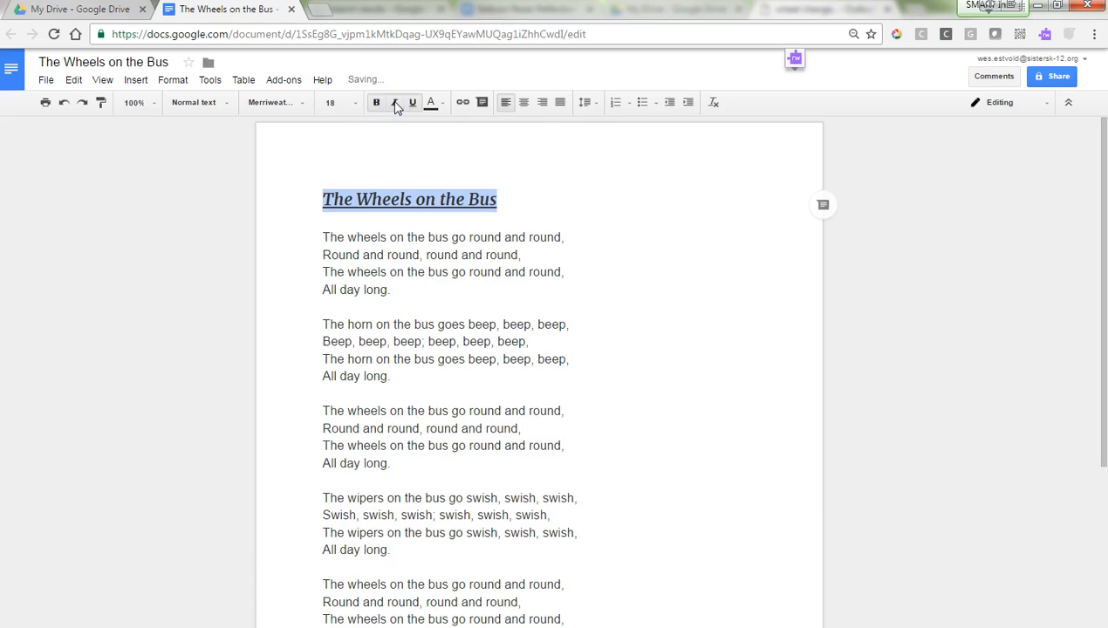
click(414, 104)
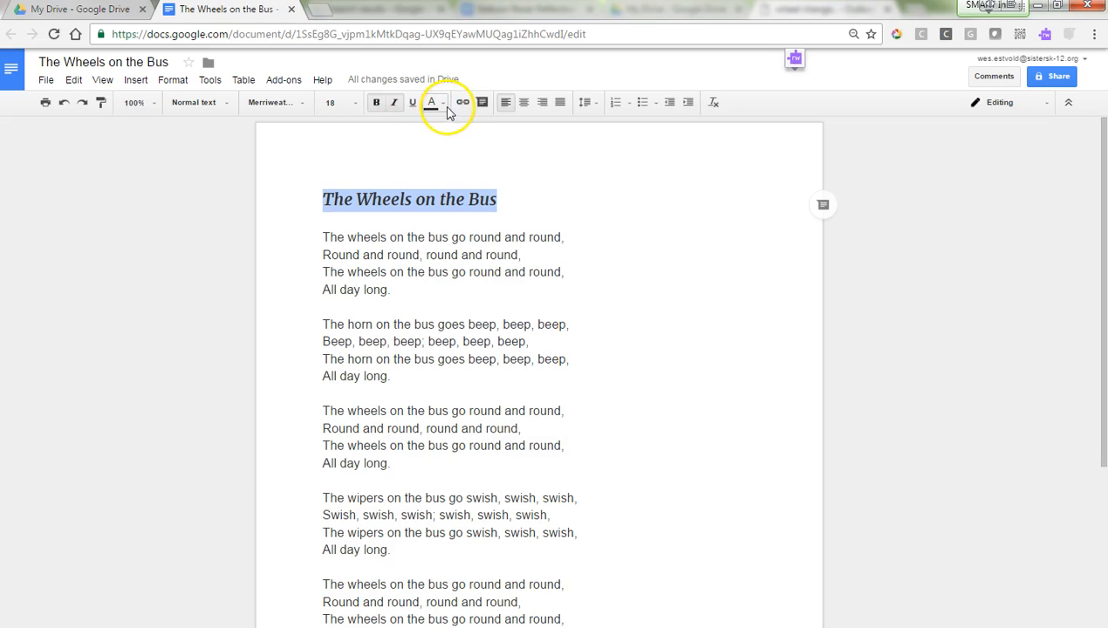
Step: Colour the title text dark red after briefly trying magenta
click(440, 105)
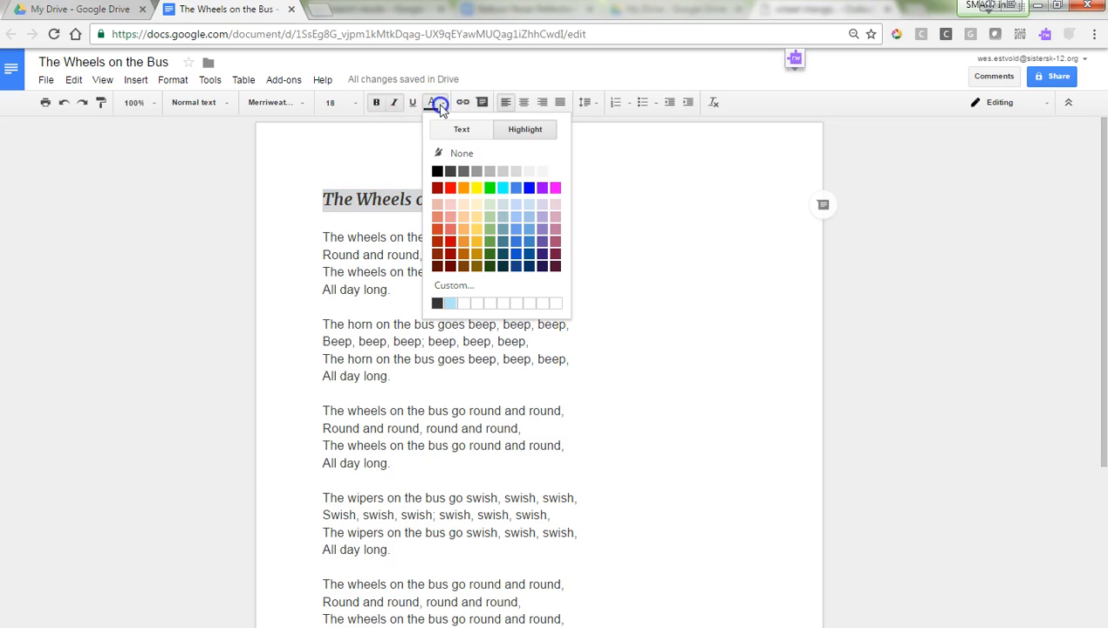
click(457, 130)
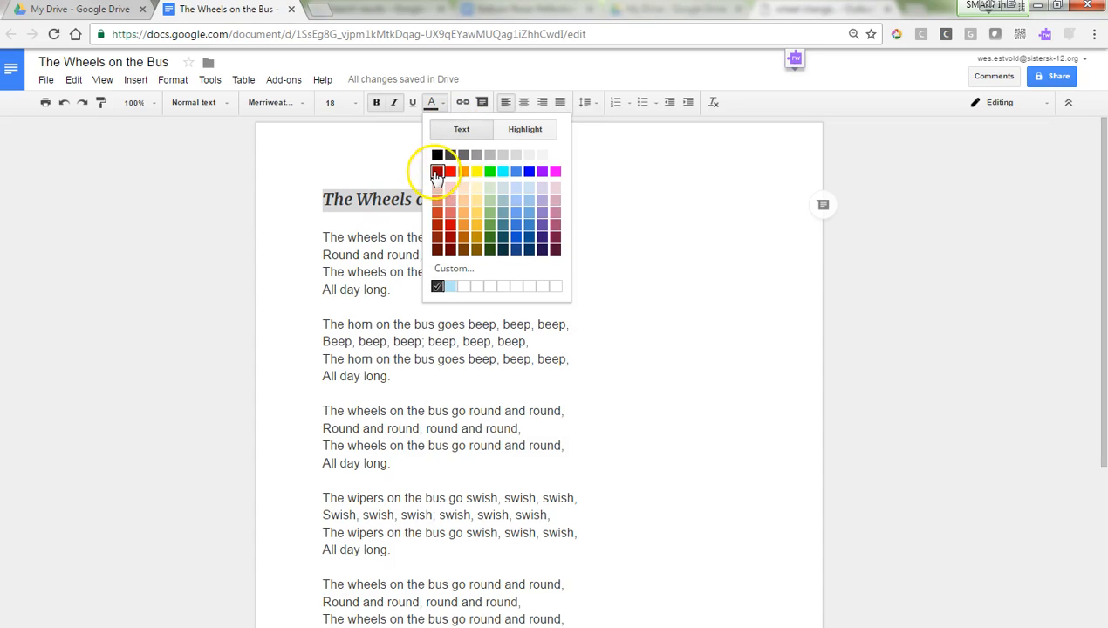
click(436, 172)
click(439, 103)
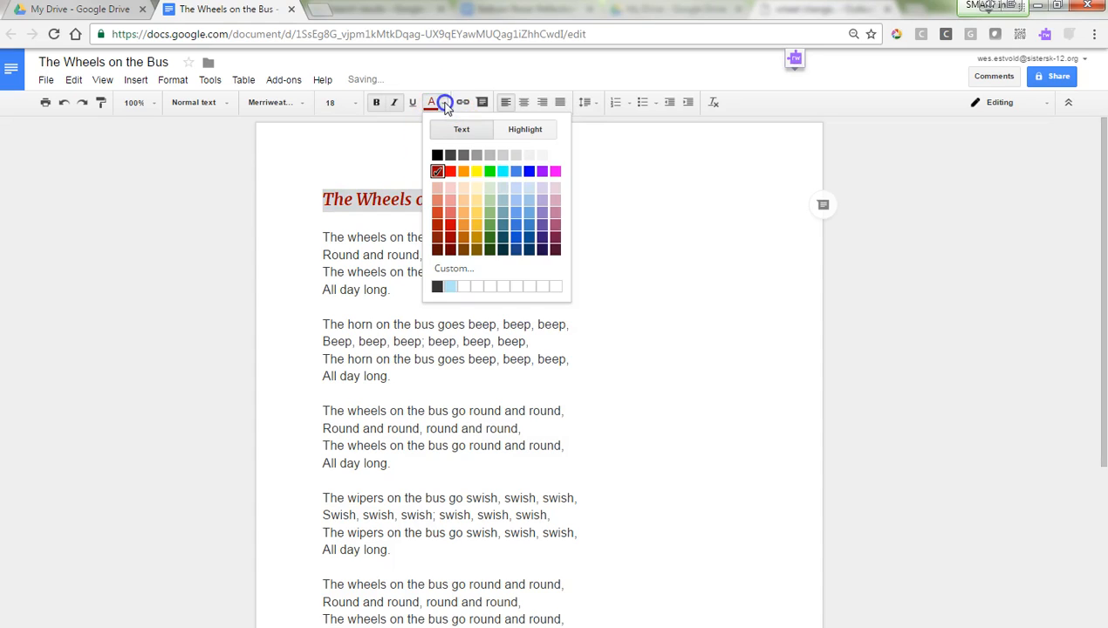
click(555, 172)
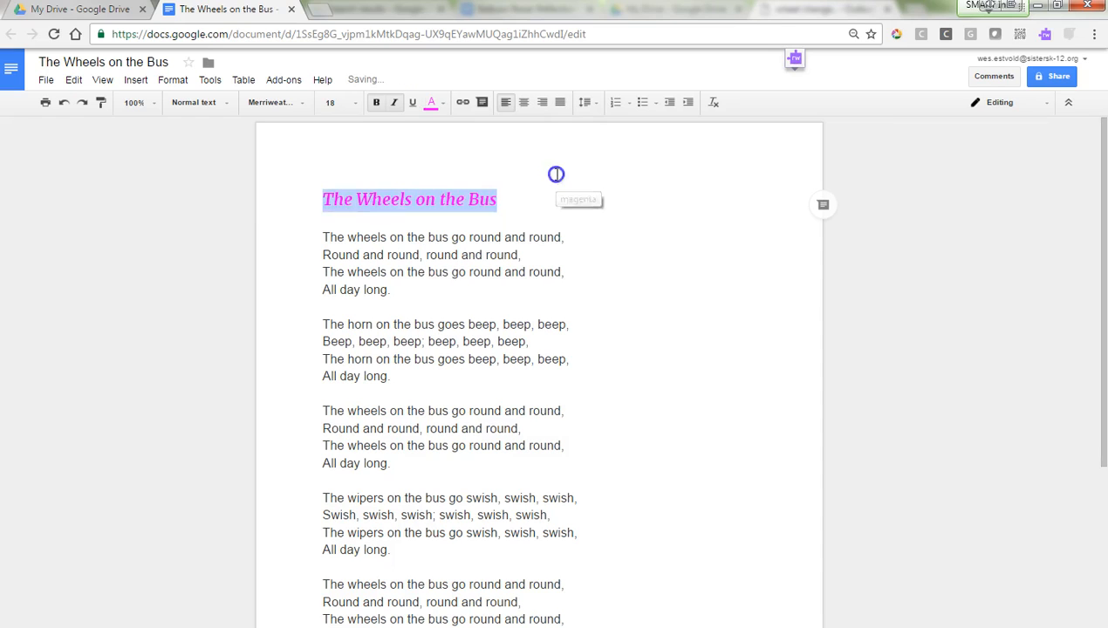
click(210, 227)
drag(502, 196, 319, 198)
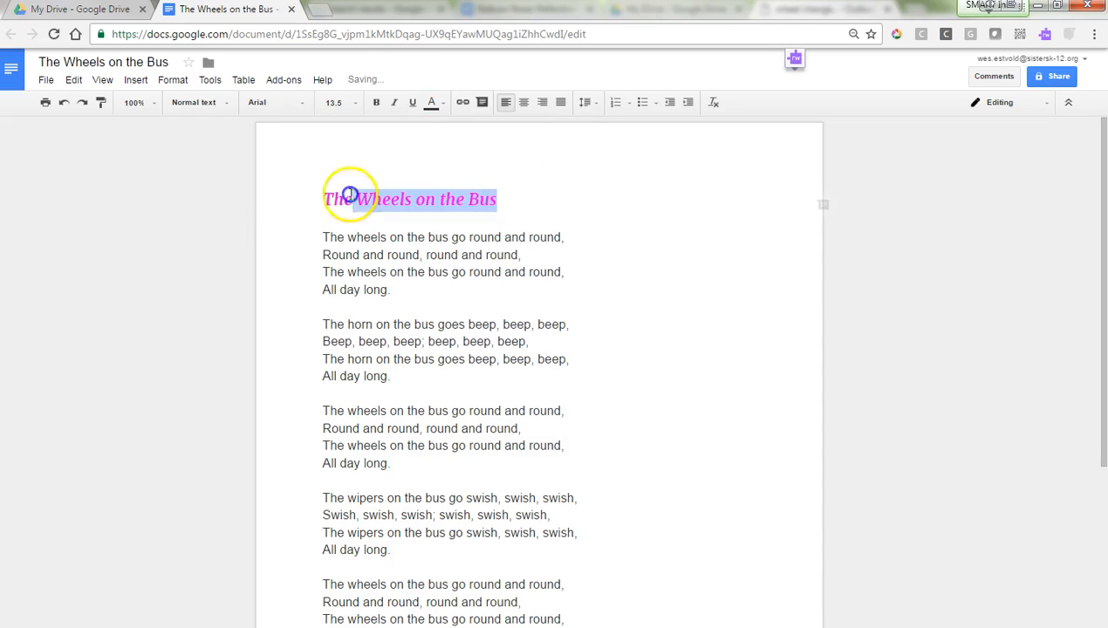
click(436, 103)
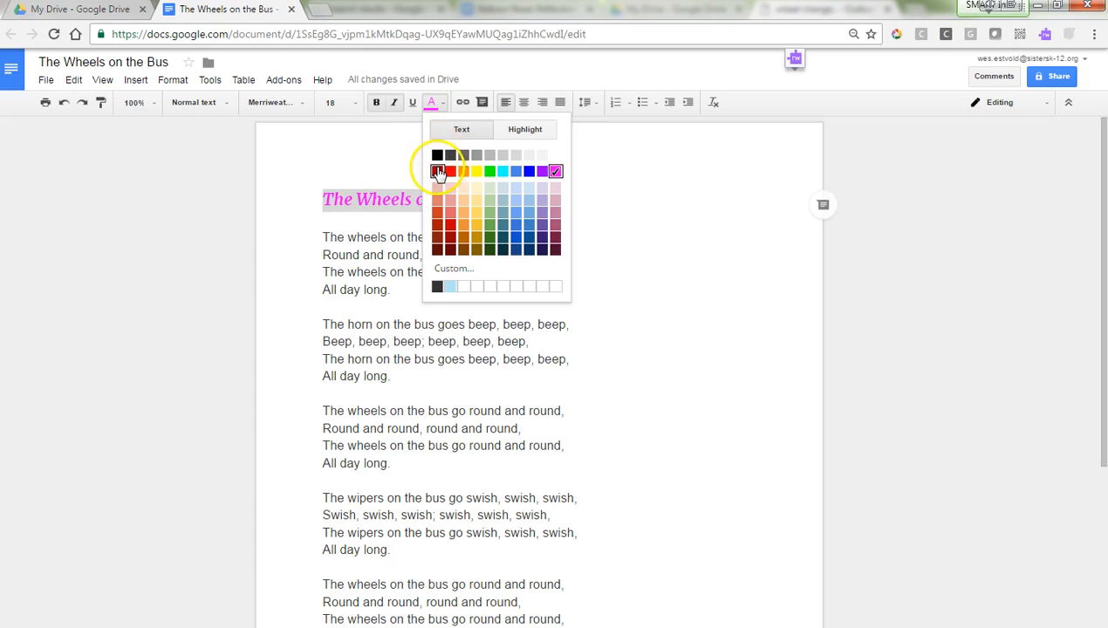
click(437, 171)
Step: Try a magenta highlight on the title, then undo it
click(442, 103)
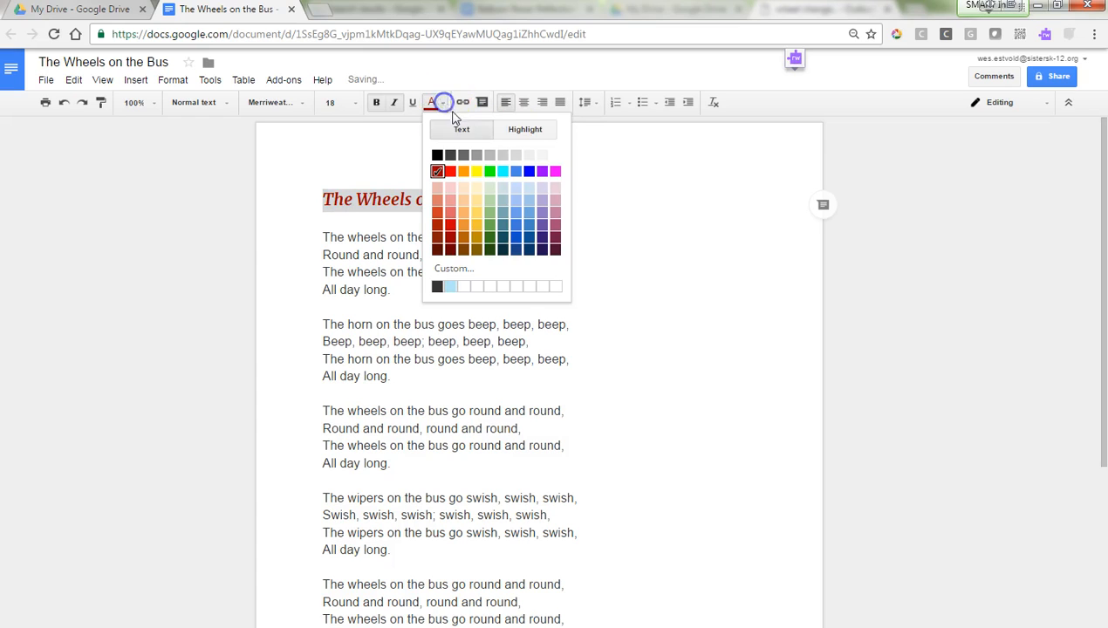
click(523, 130)
click(554, 189)
click(299, 220)
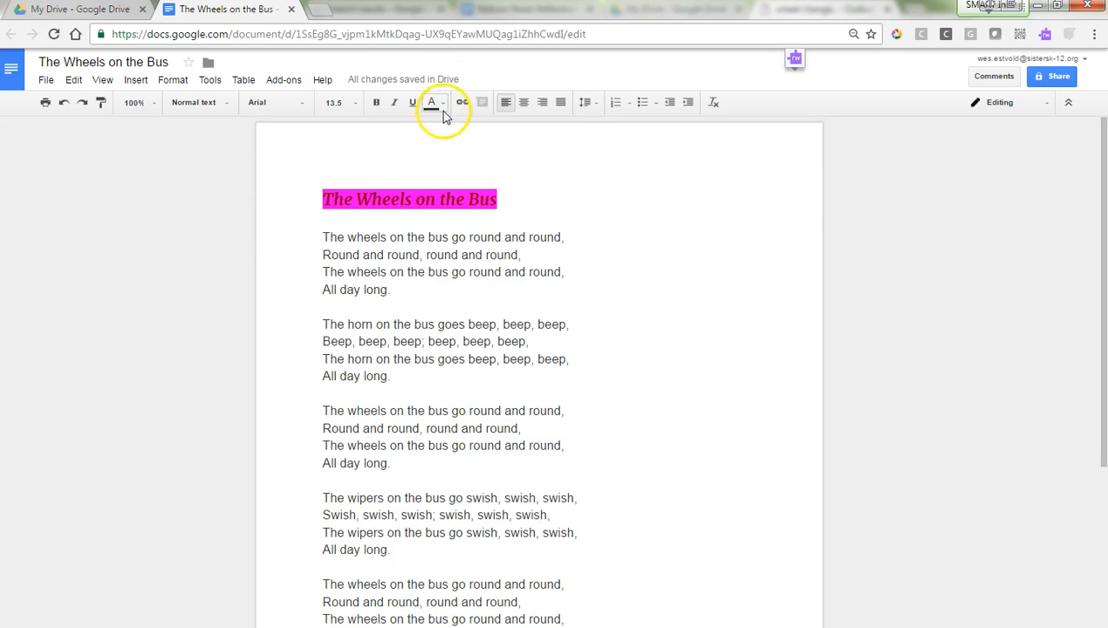
click(62, 102)
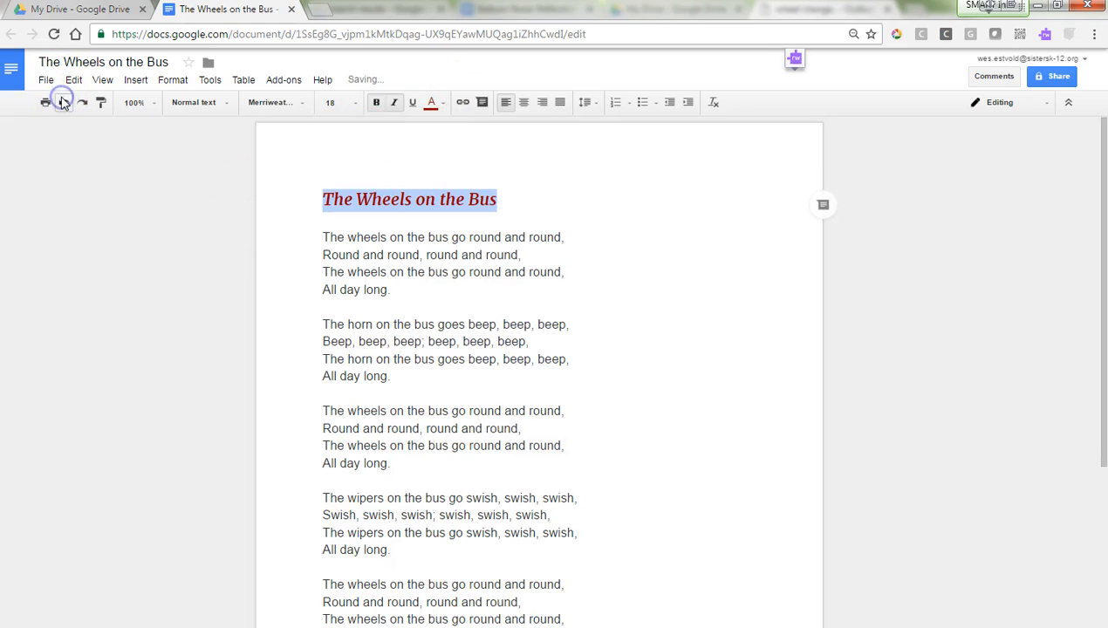
click(264, 138)
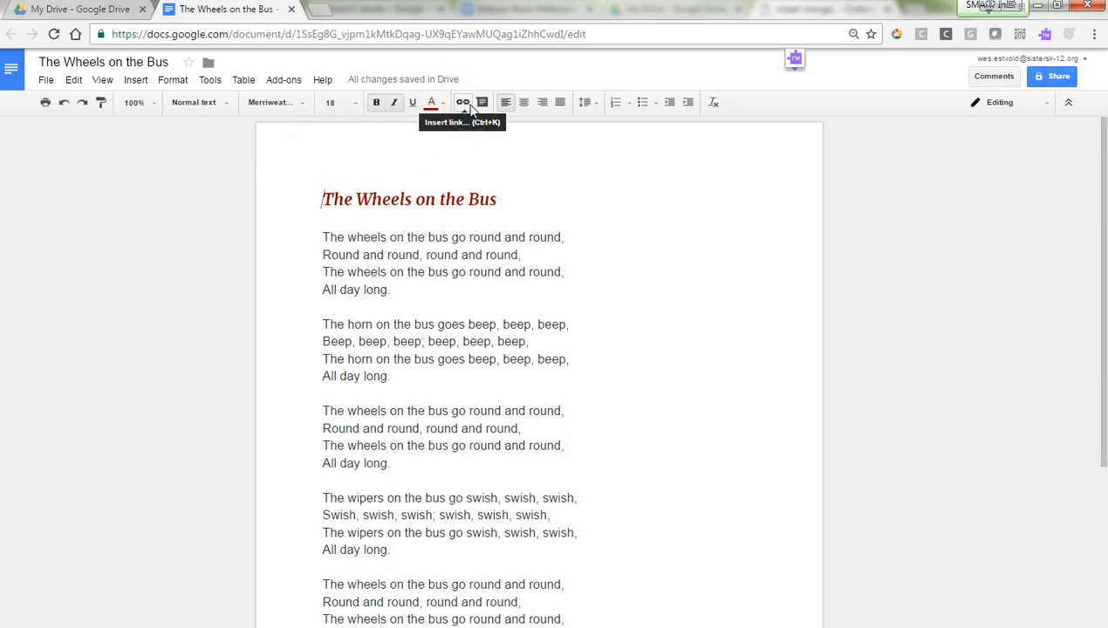
drag(499, 200, 349, 198)
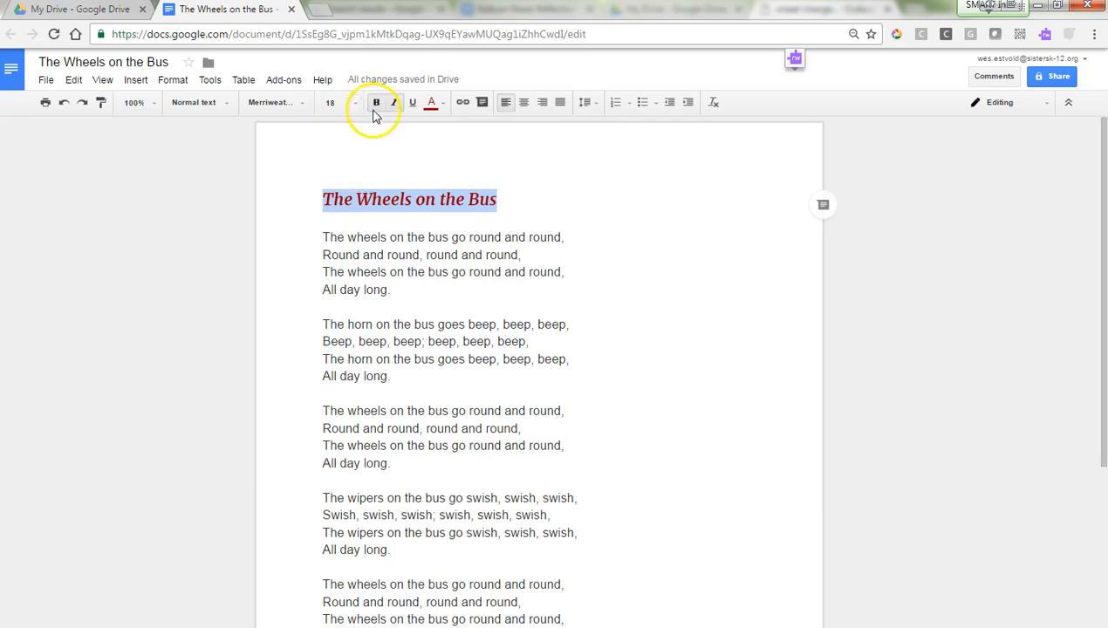
click(465, 108)
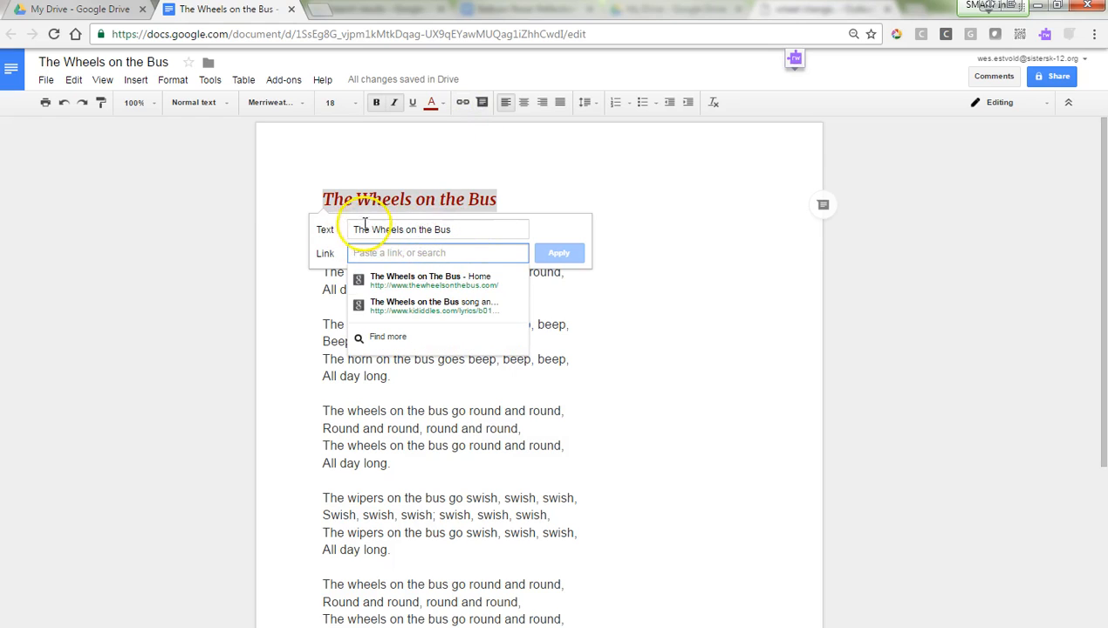
click(411, 278)
click(558, 252)
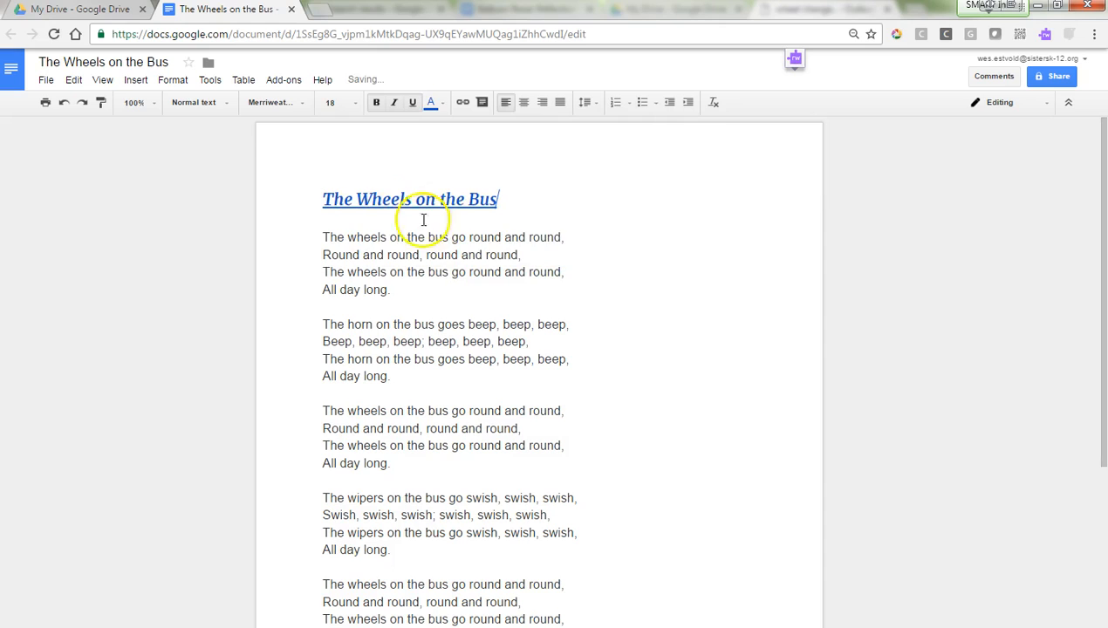
click(618, 289)
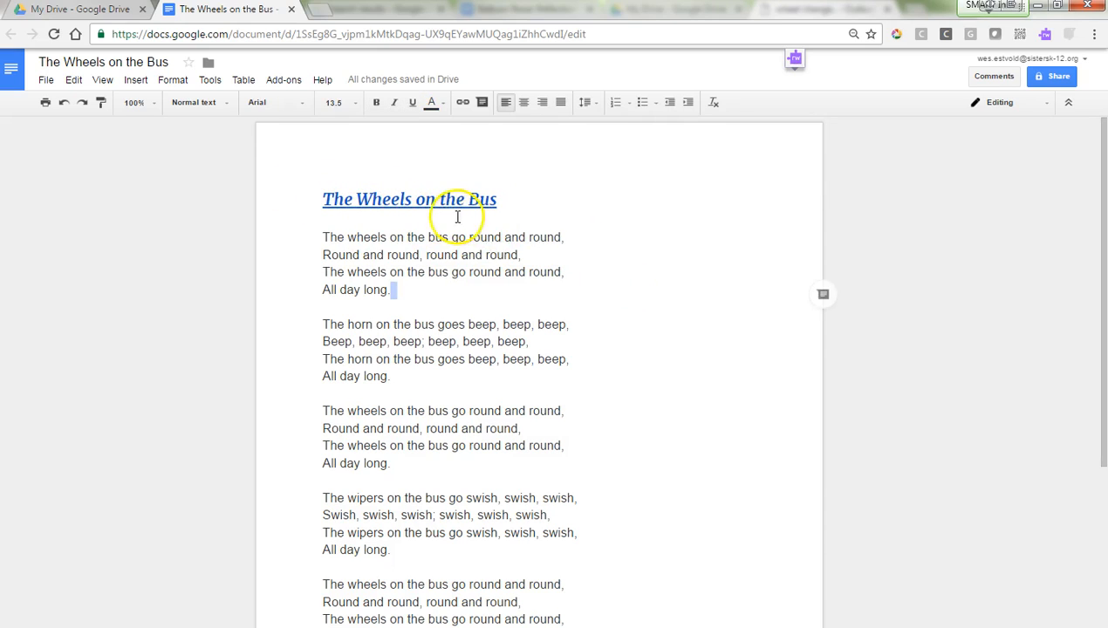
click(418, 195)
click(420, 225)
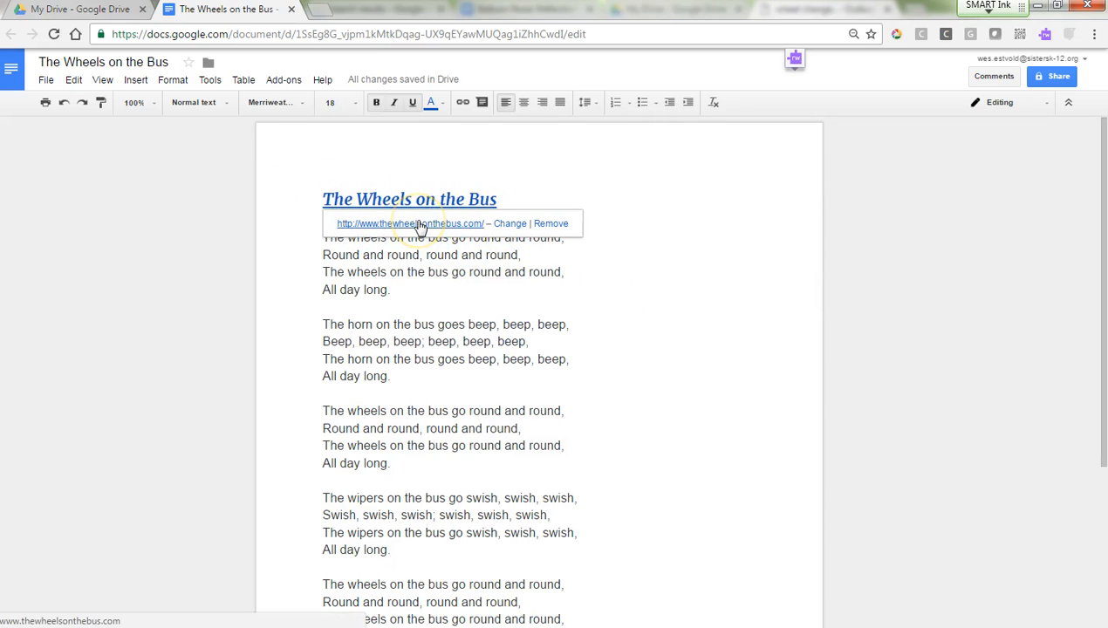
click(436, 160)
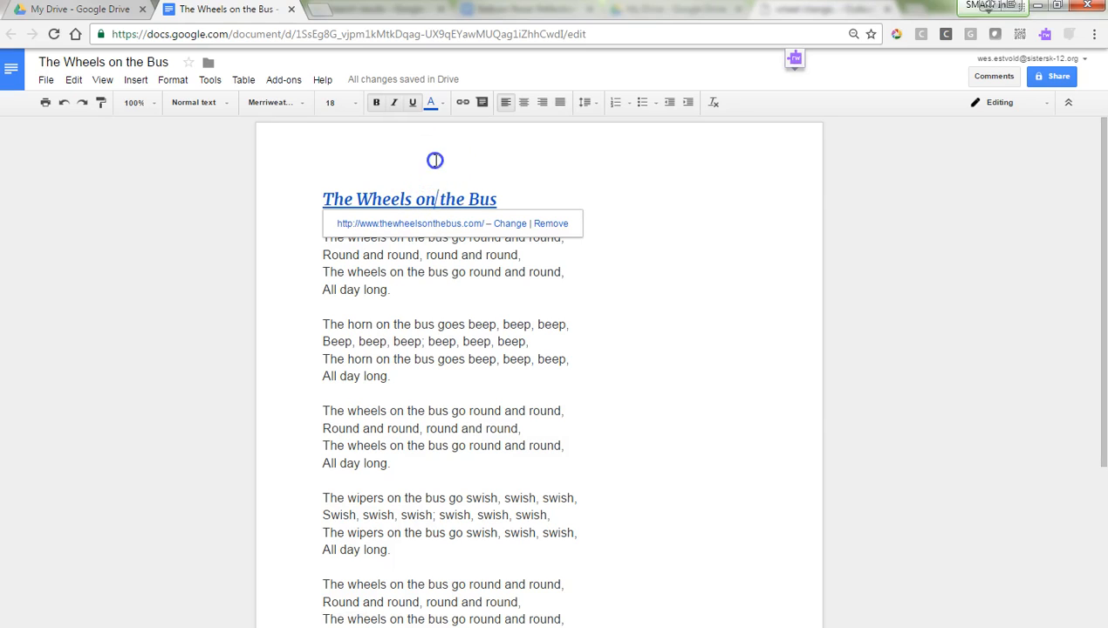
double_click(529, 179)
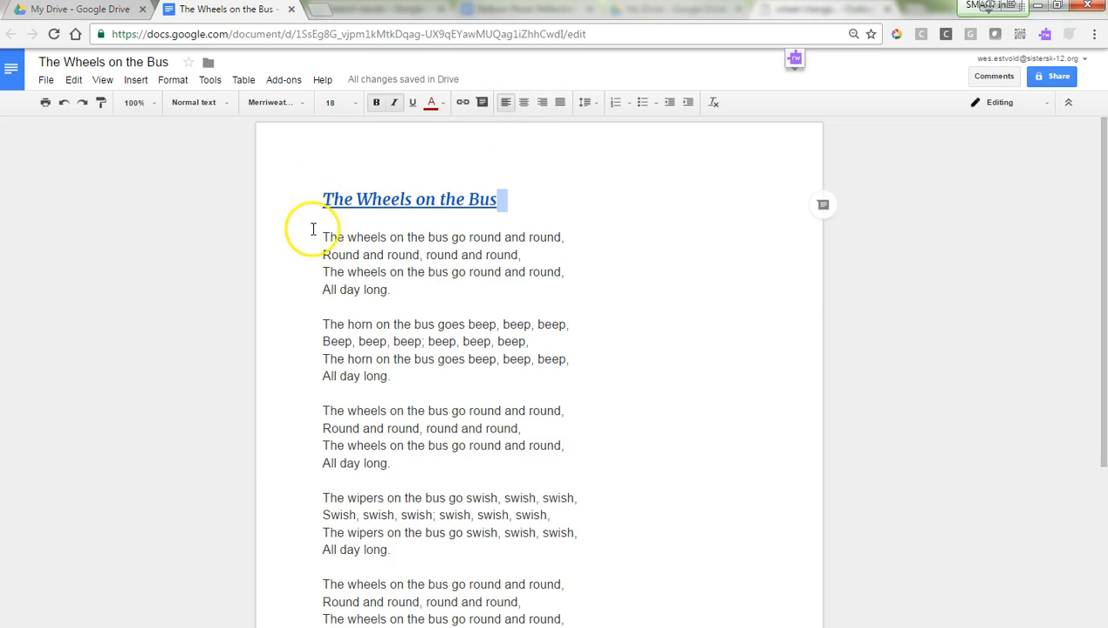
Step: Try centre and right alignment on the title and justify the first verse
click(527, 108)
click(542, 105)
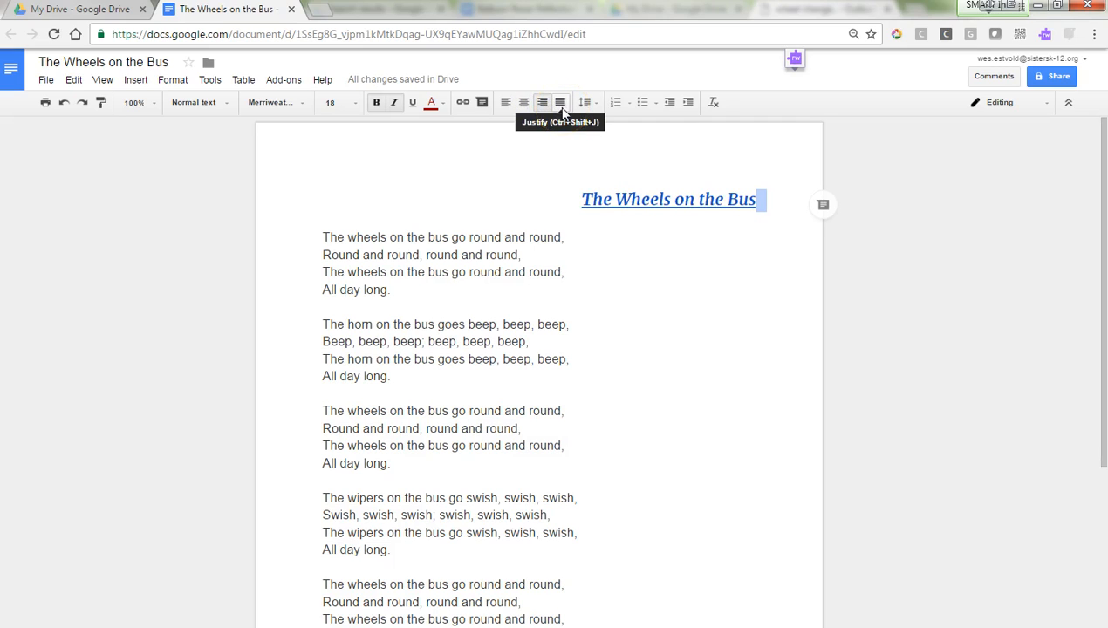
drag(320, 236, 393, 292)
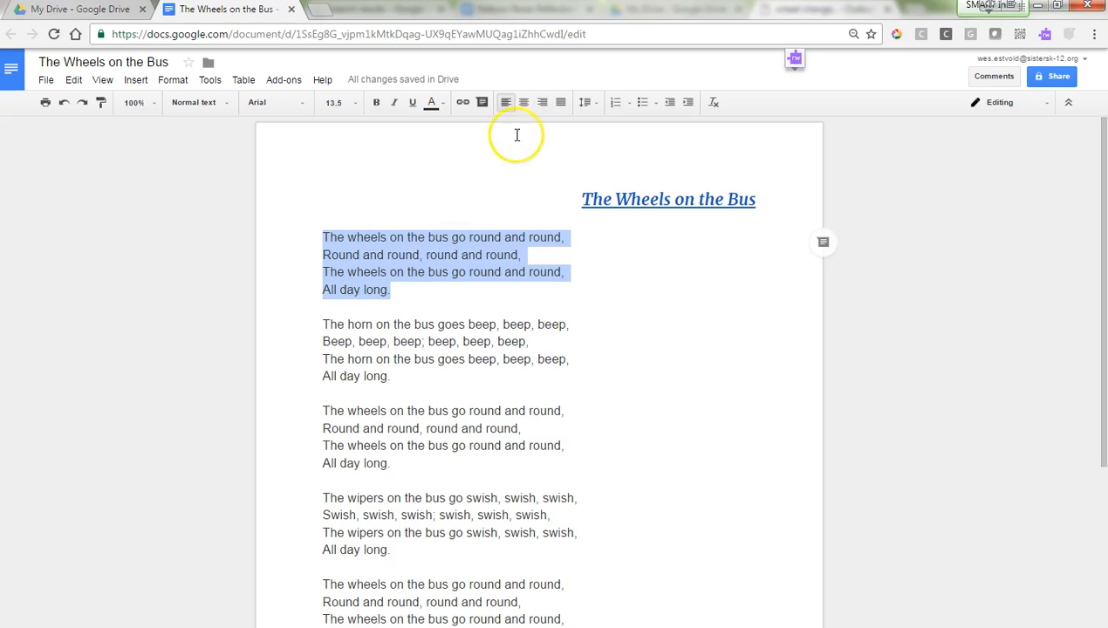
click(562, 104)
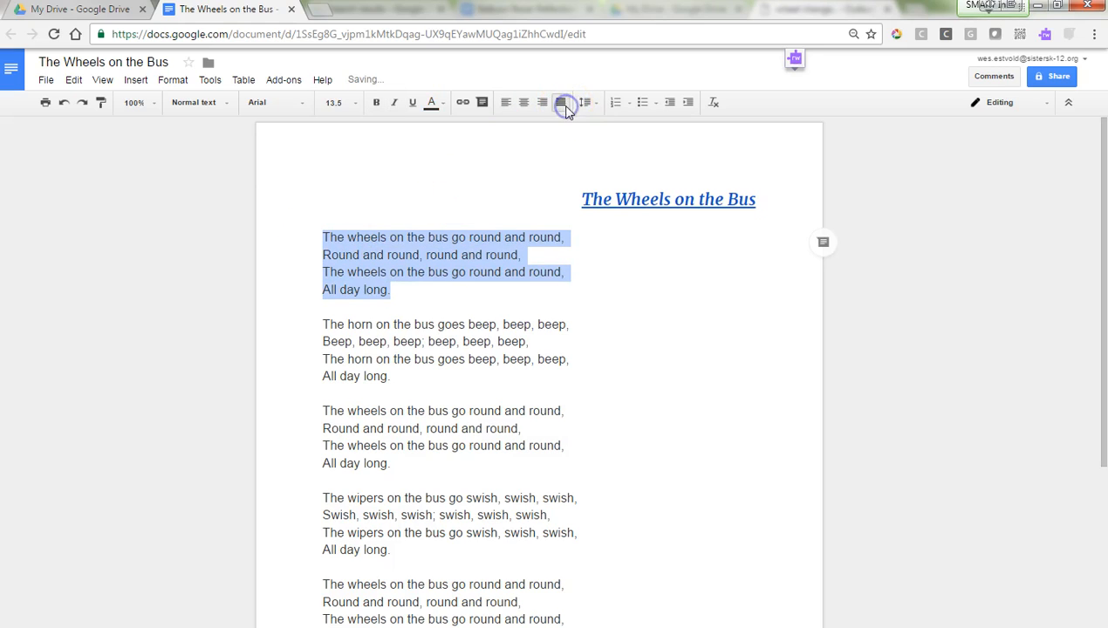
click(549, 255)
Step: Join the first verse's four lines into one justified paragraph
click(323, 250)
key(BackSpace)
click(325, 270)
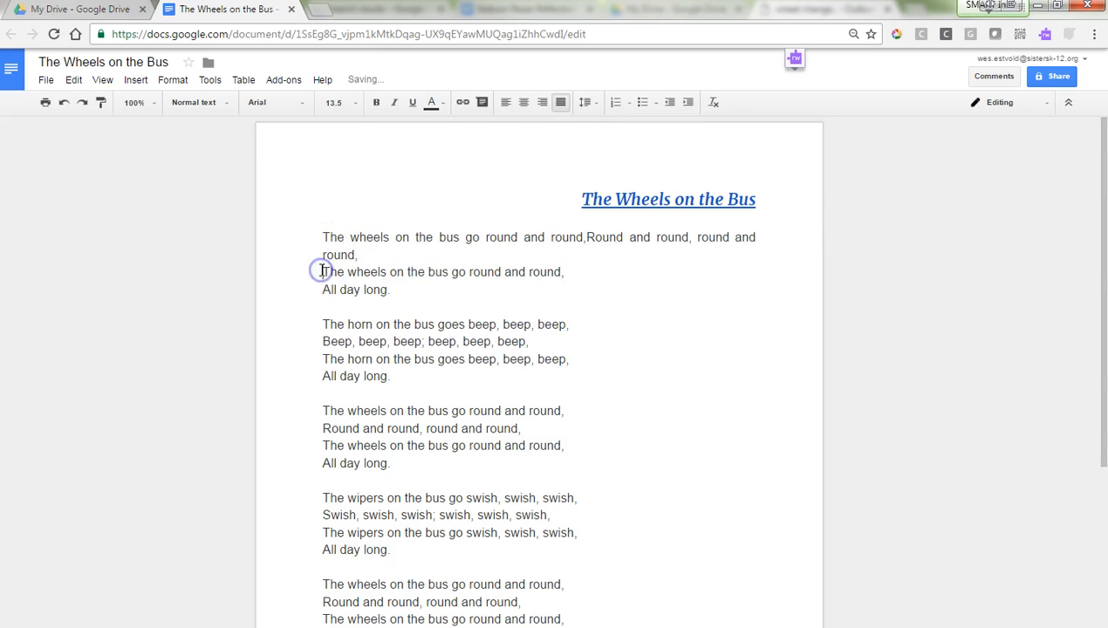
key(BackSpace)
click(322, 274)
key(BackSpace)
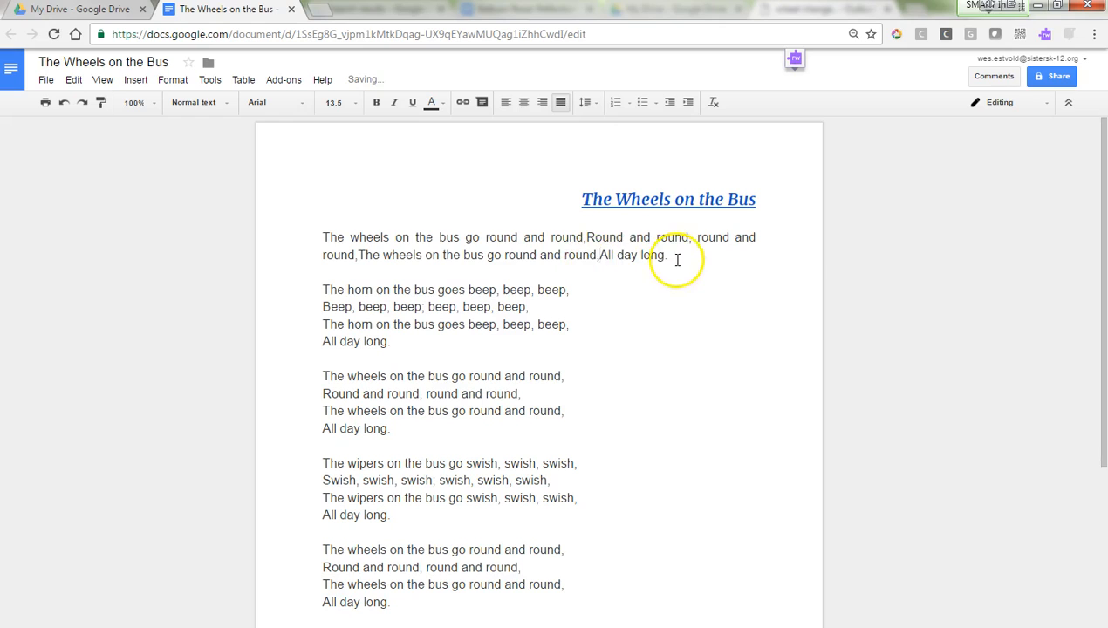
drag(675, 257, 141, 222)
click(560, 102)
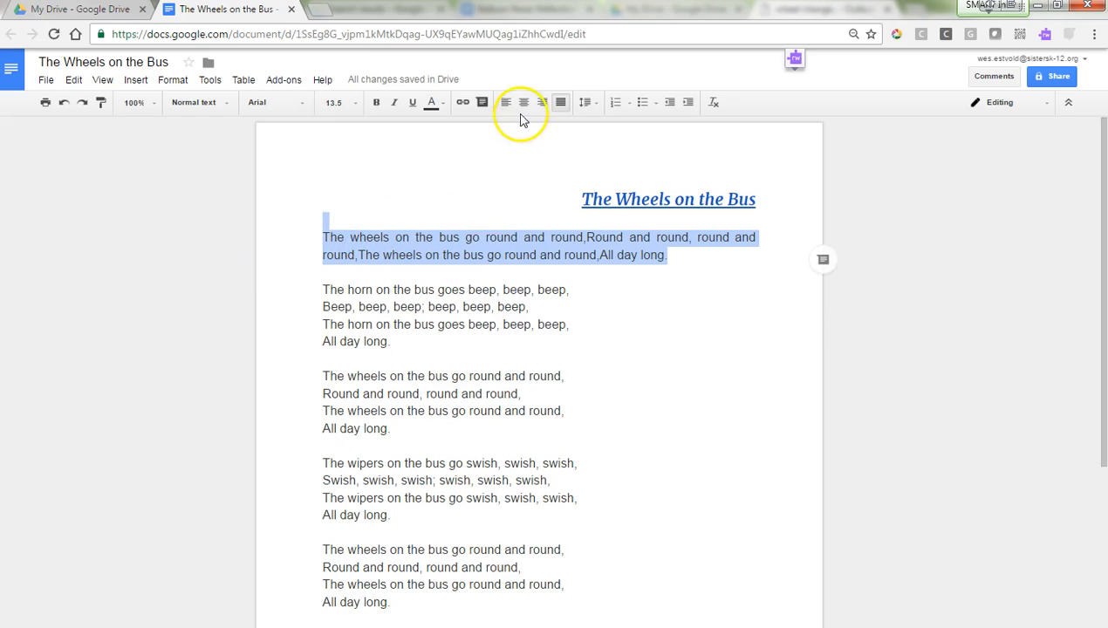
Step: Undo the verse merge, centre the title, and add a blank line after verse one
click(64, 102)
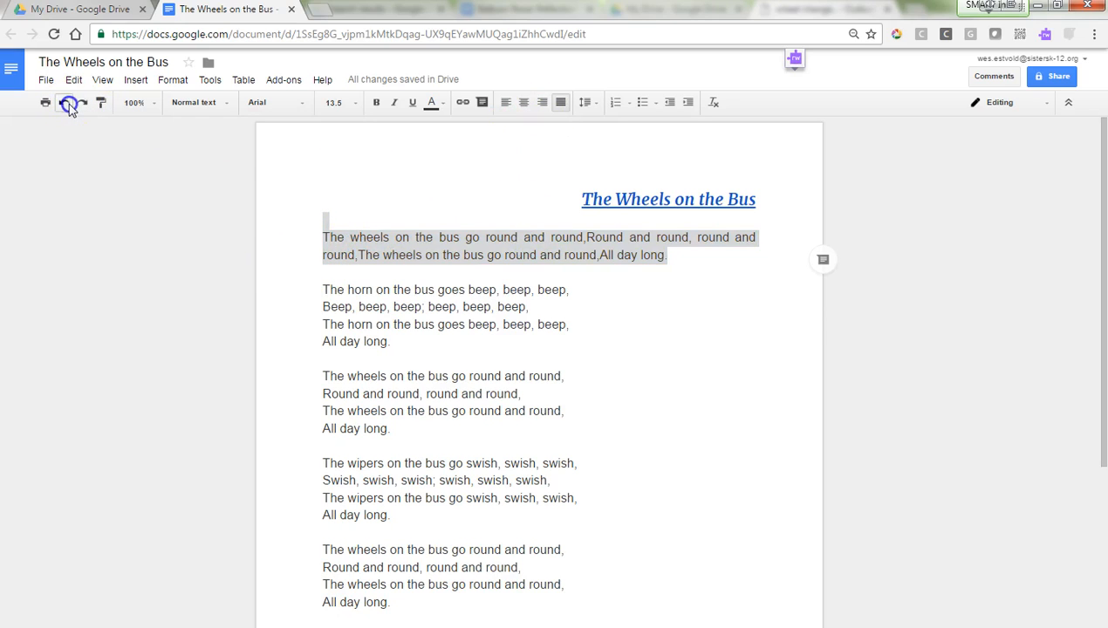
click(69, 104)
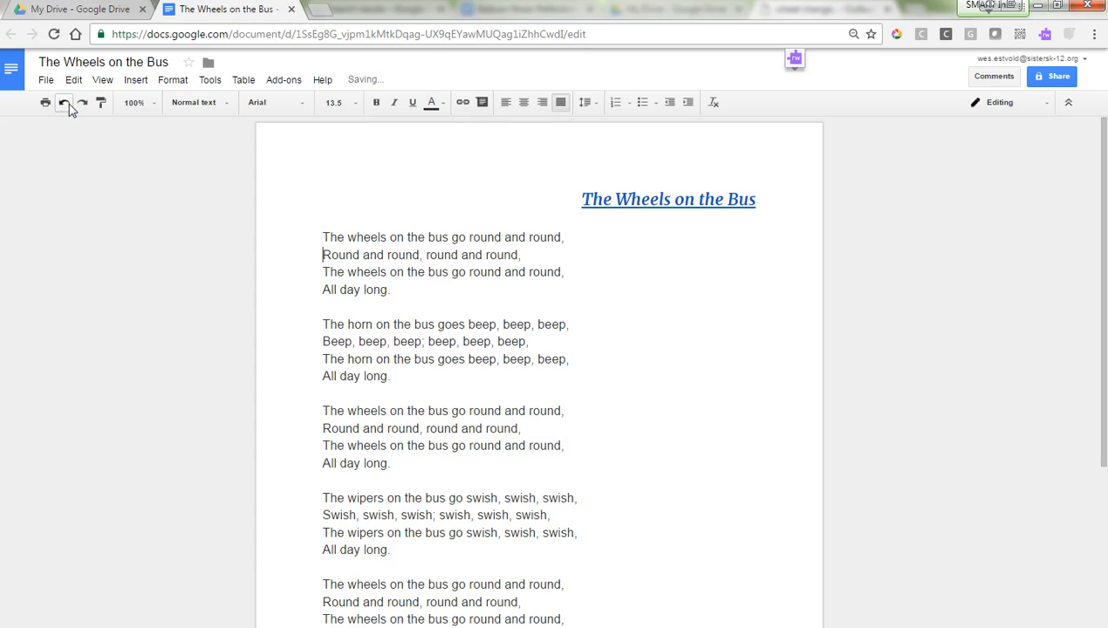
click(631, 202)
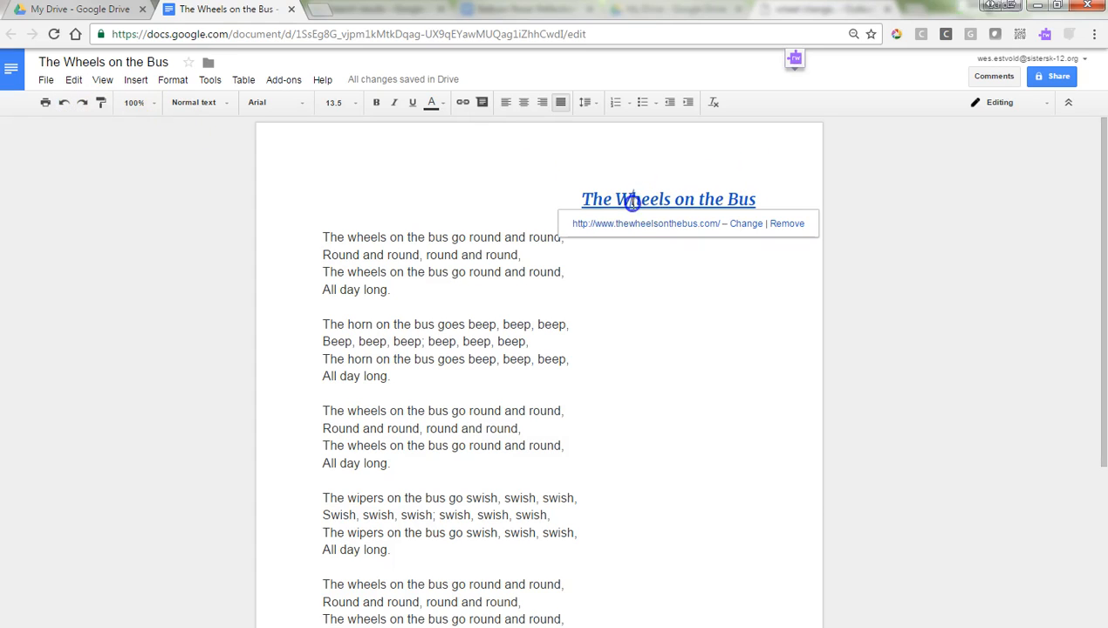
click(521, 103)
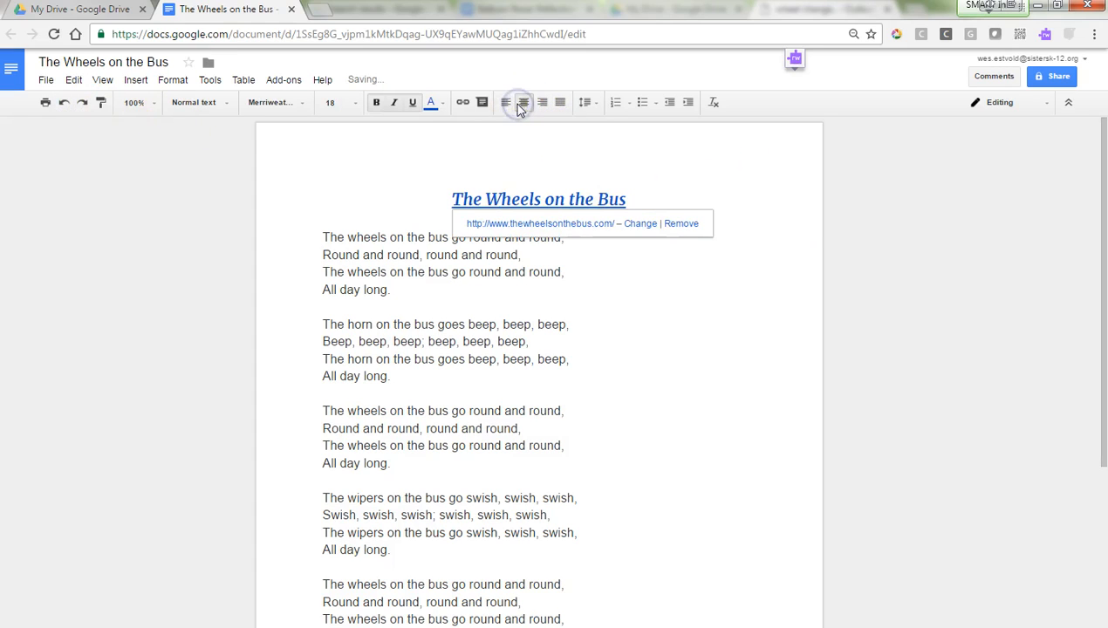
double_click(641, 184)
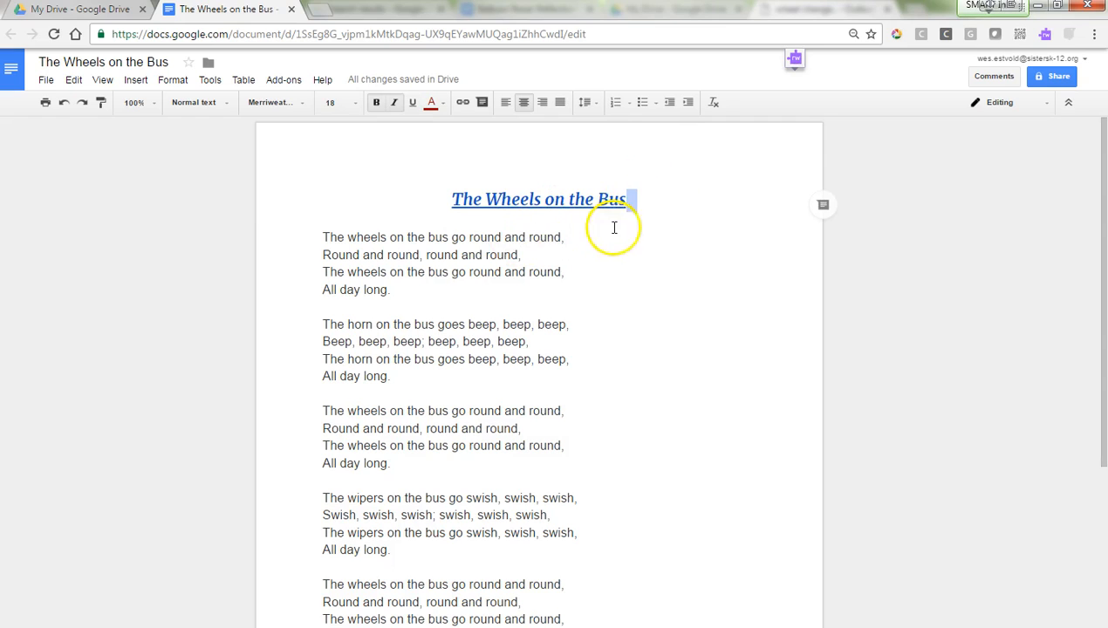
click(323, 315)
key(Return)
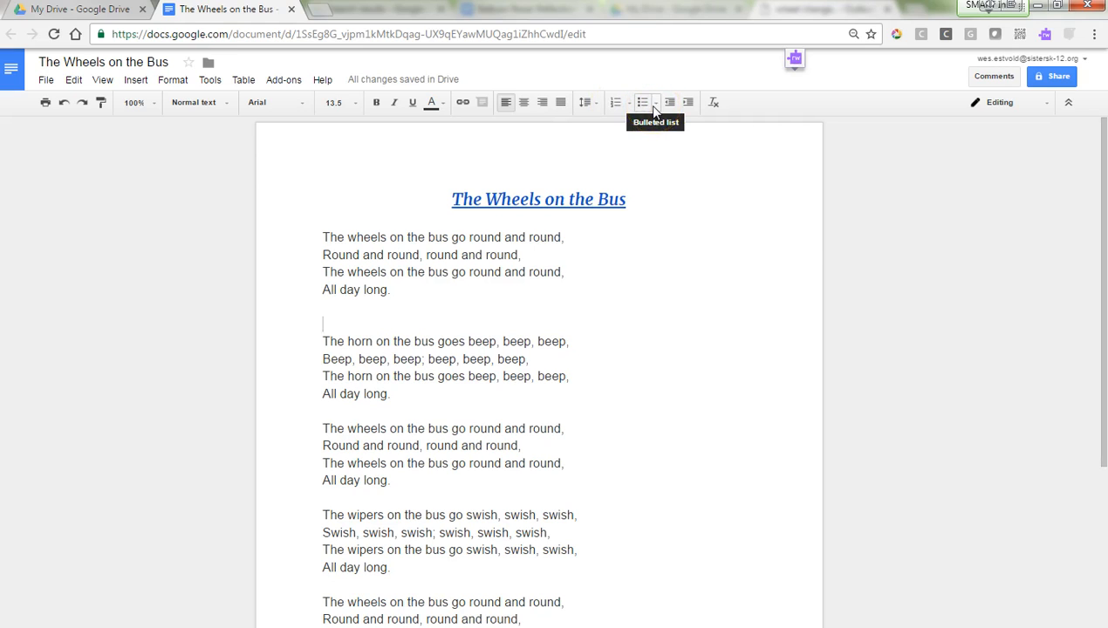
Step: Insert a filled-bullet list item 'Chores' with the nested sub-item 'Wash Dishes'
click(655, 103)
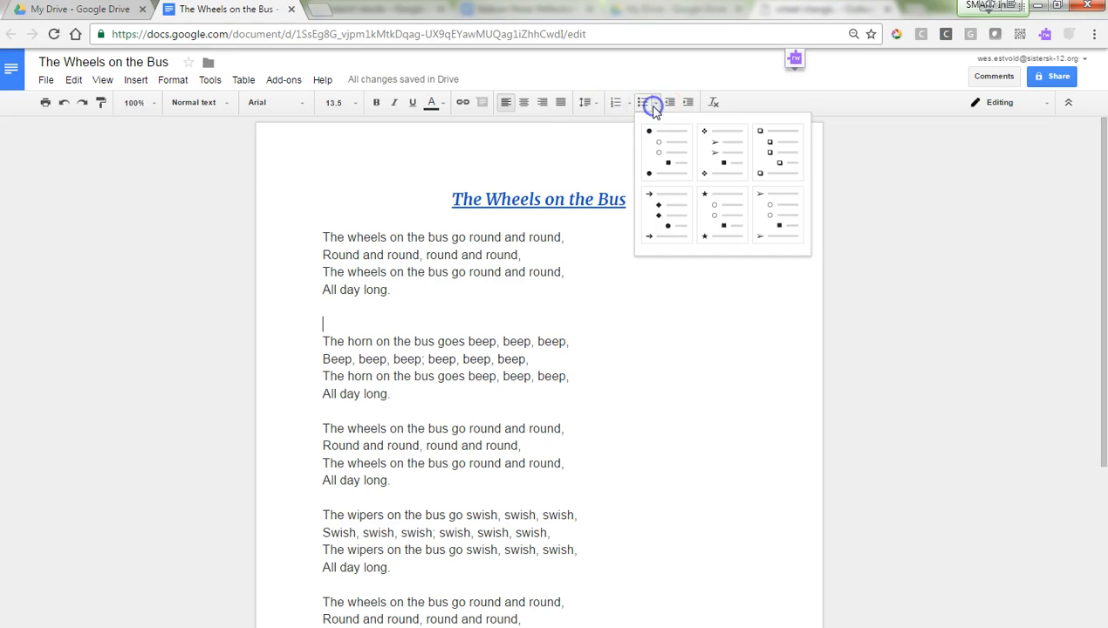
click(651, 155)
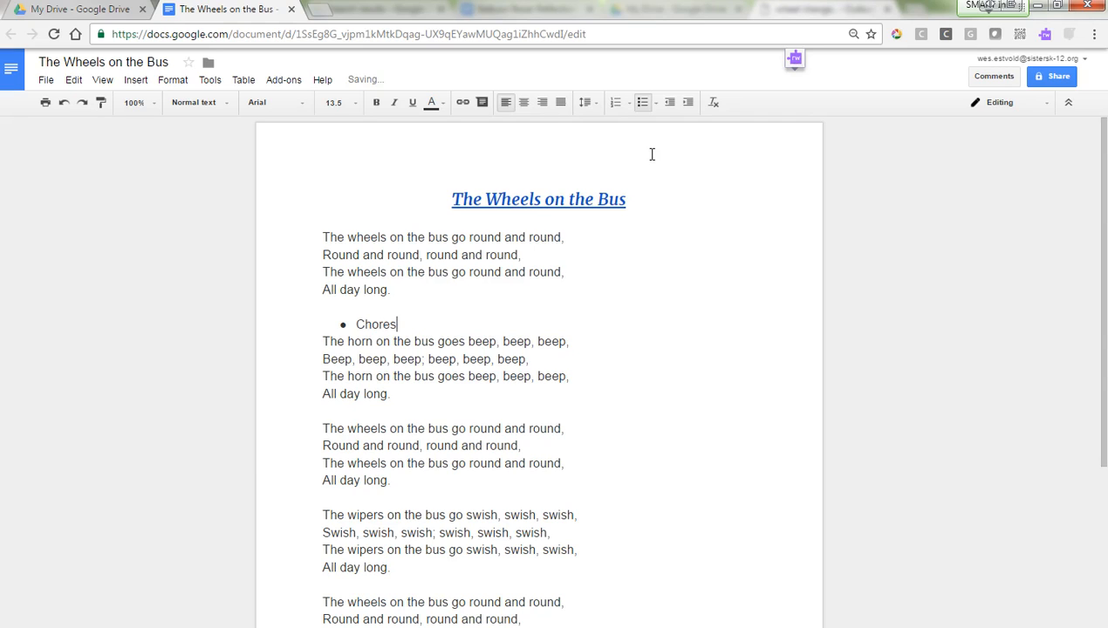
key(Return)
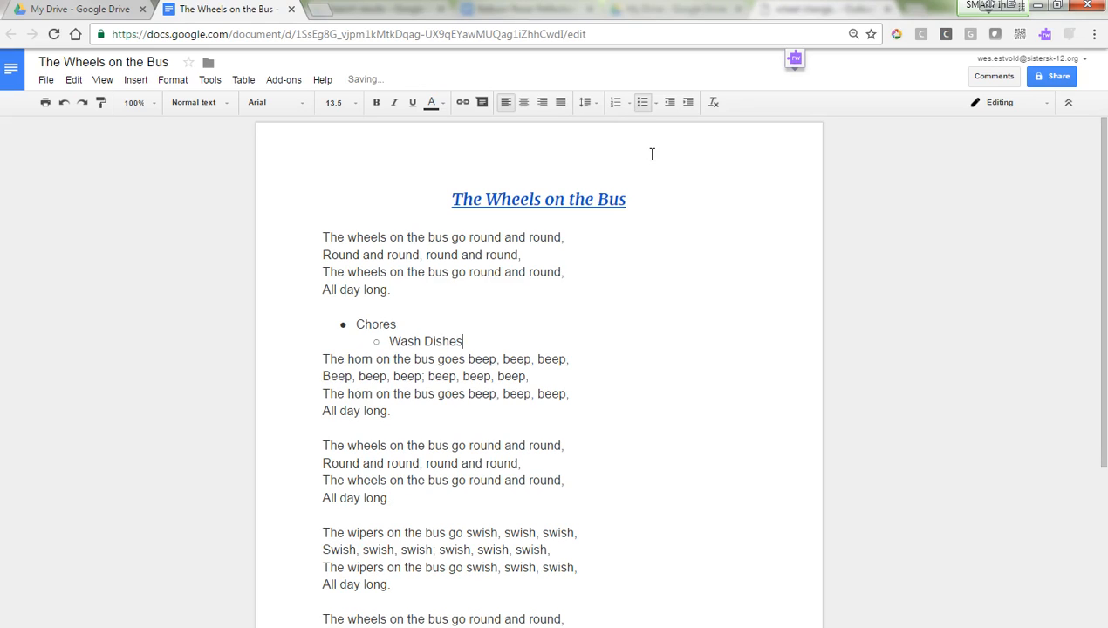
key(Return)
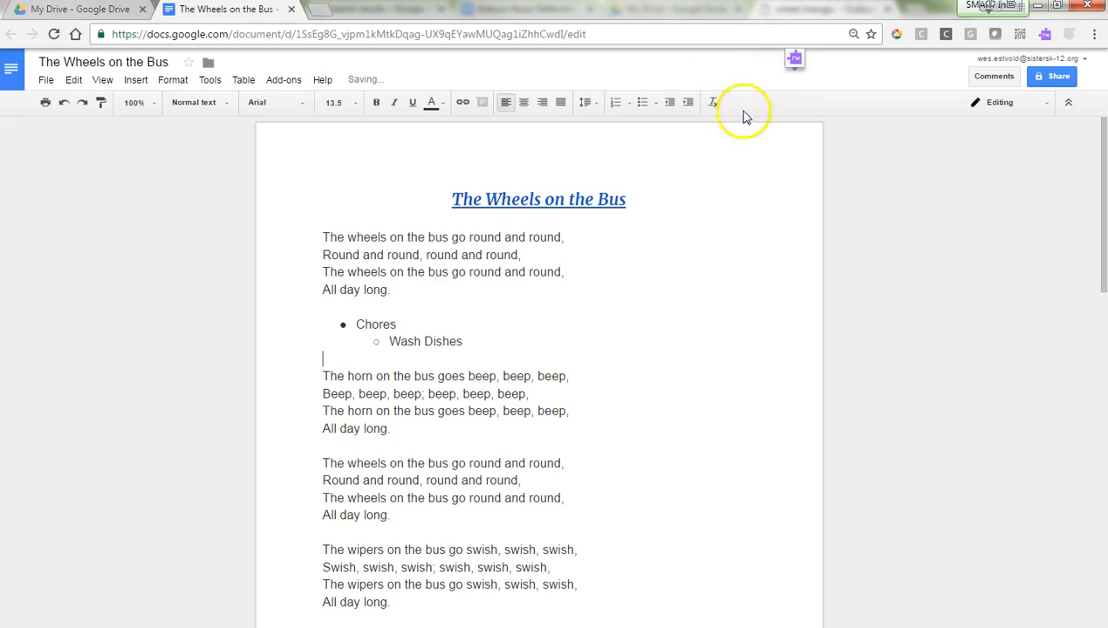
Step: Look through the File and View menus, then bring up the Insert menu
click(44, 80)
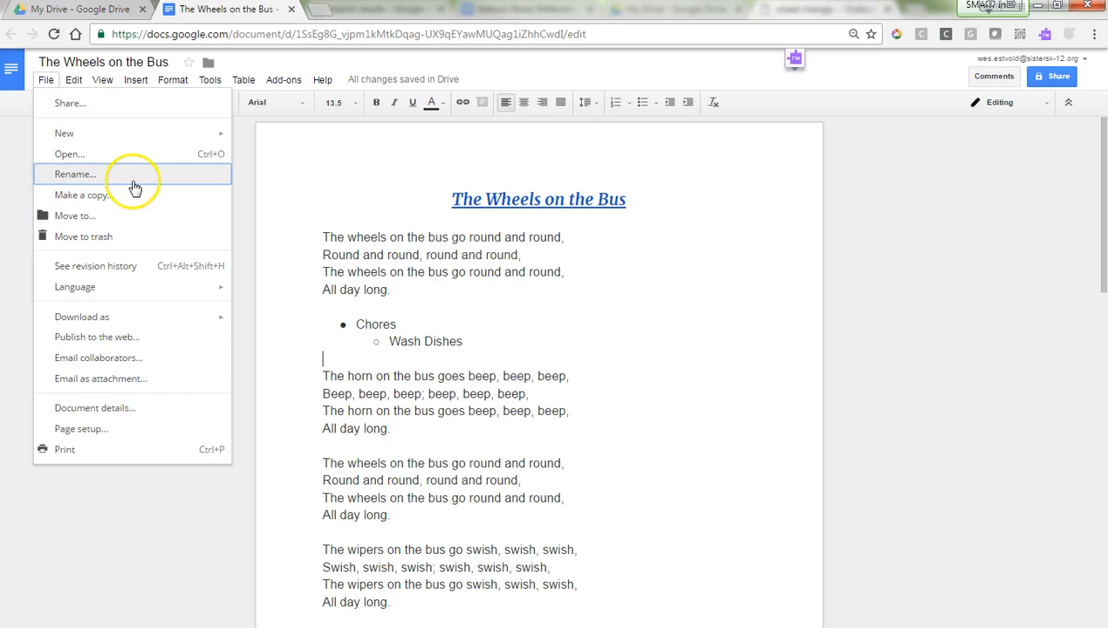
mouse_move(73, 83)
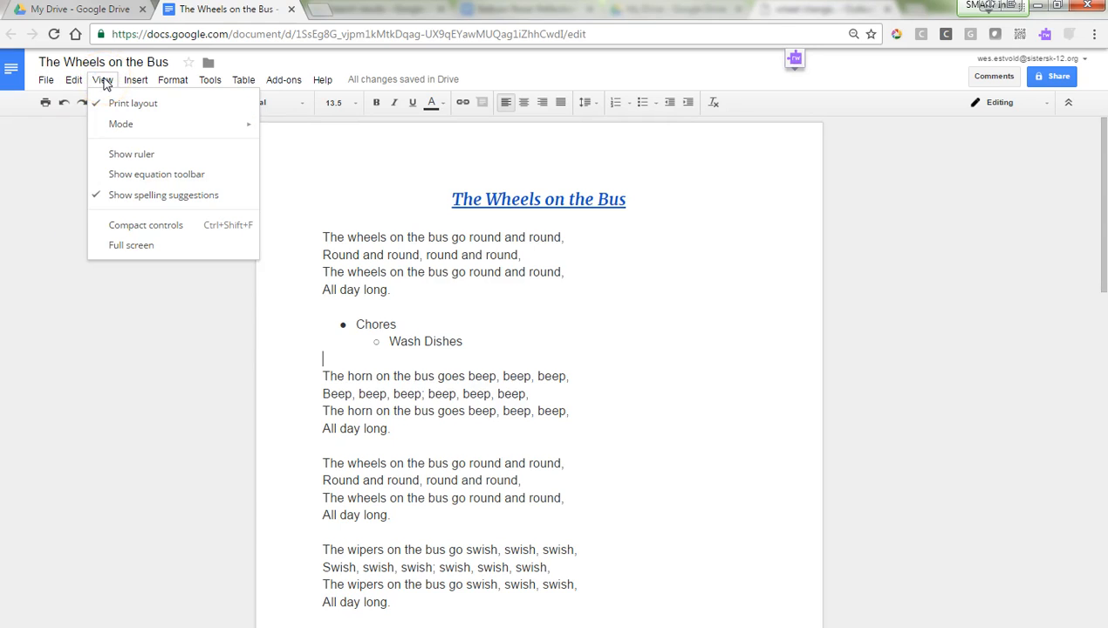
click(135, 82)
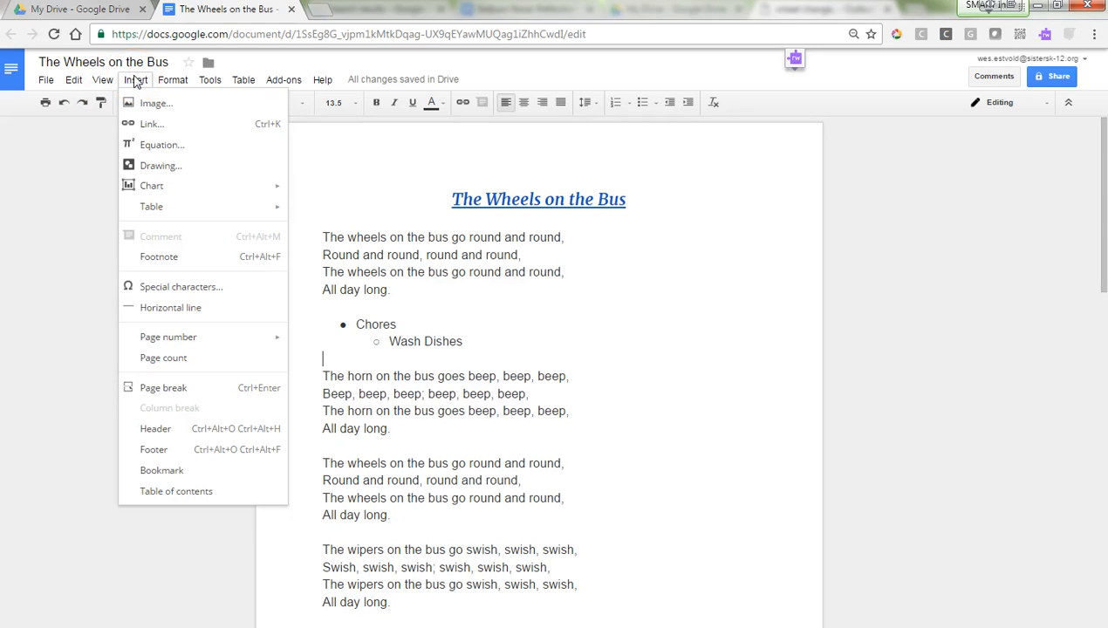
Step: Insert the yellow school bus photo found by an image search for 'bus'
click(172, 106)
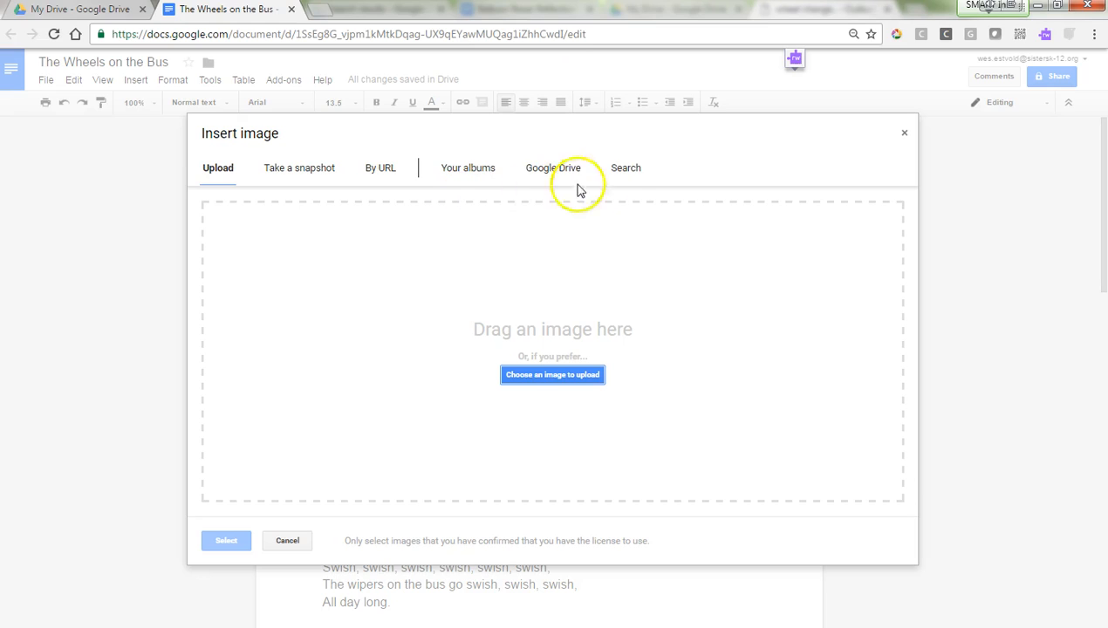
click(622, 173)
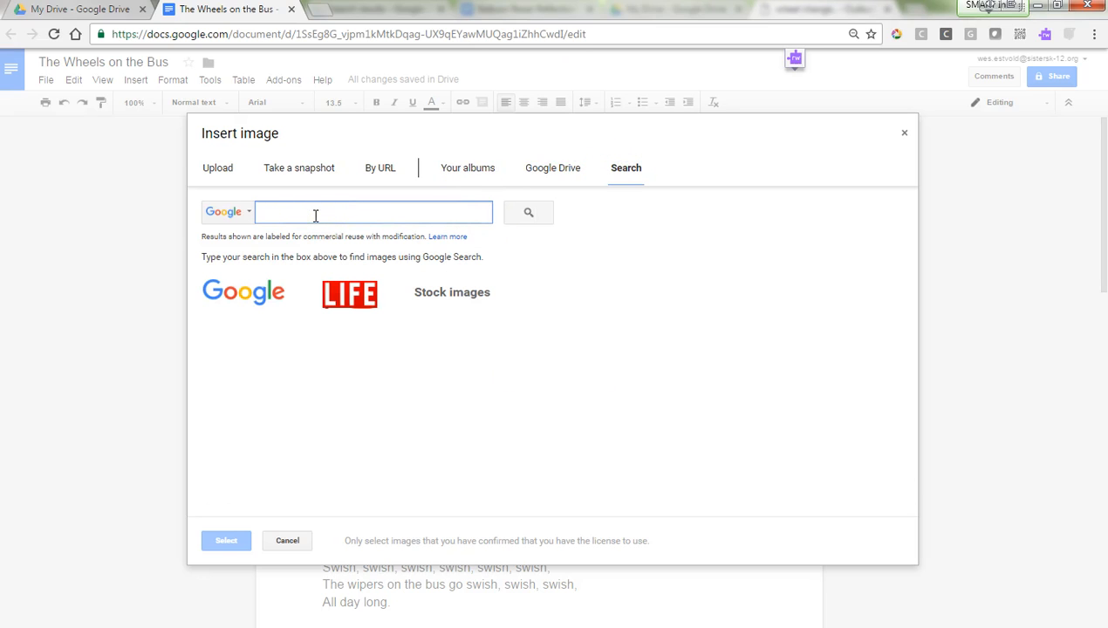
text(bus)
key(Return)
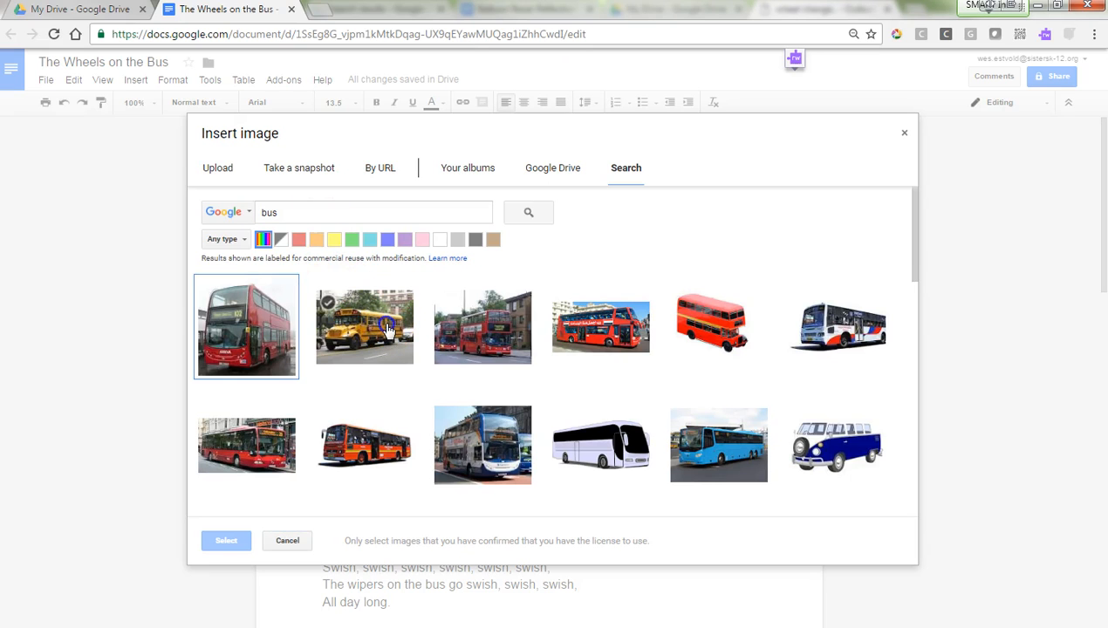
click(388, 328)
click(229, 541)
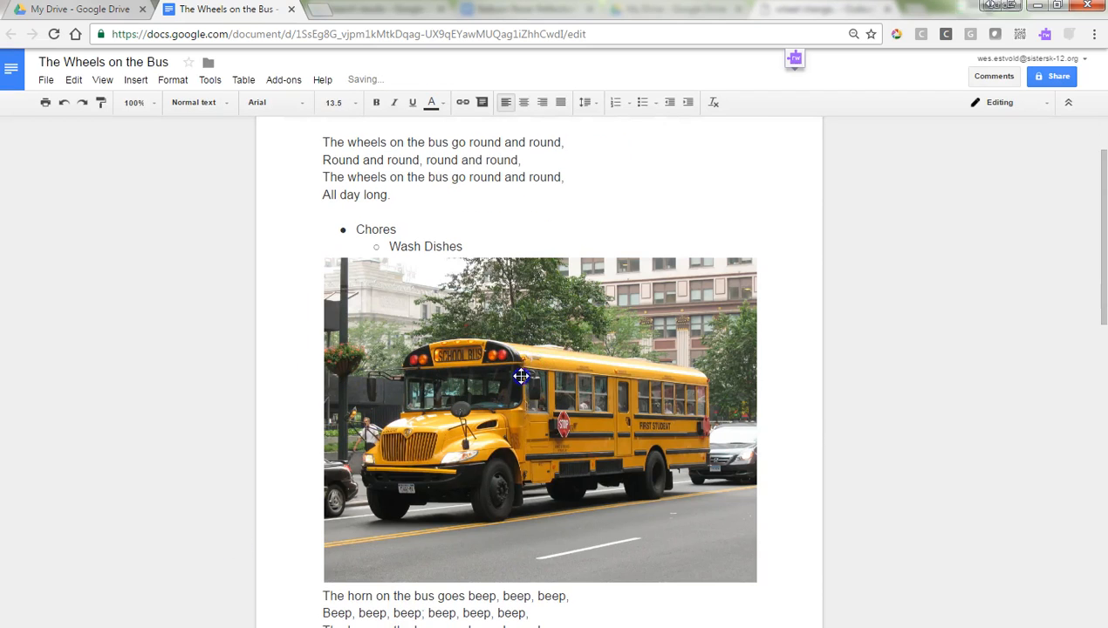
Step: Shrink the bus photo to a thumbnail, set it to wrap text, and move it beside the horn verse
click(521, 375)
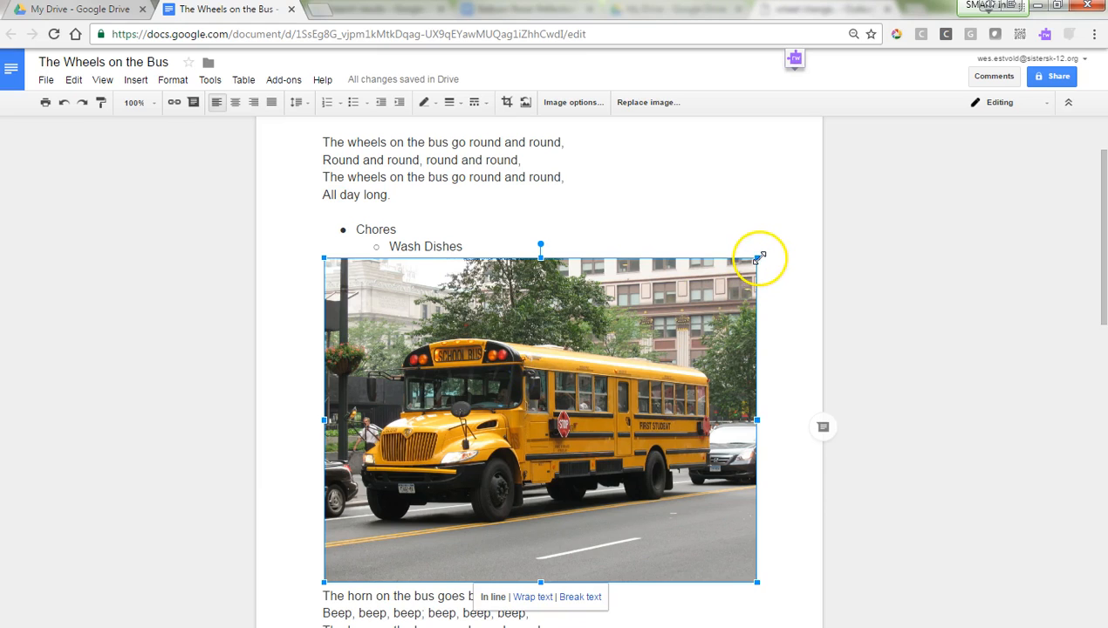
drag(757, 258, 428, 516)
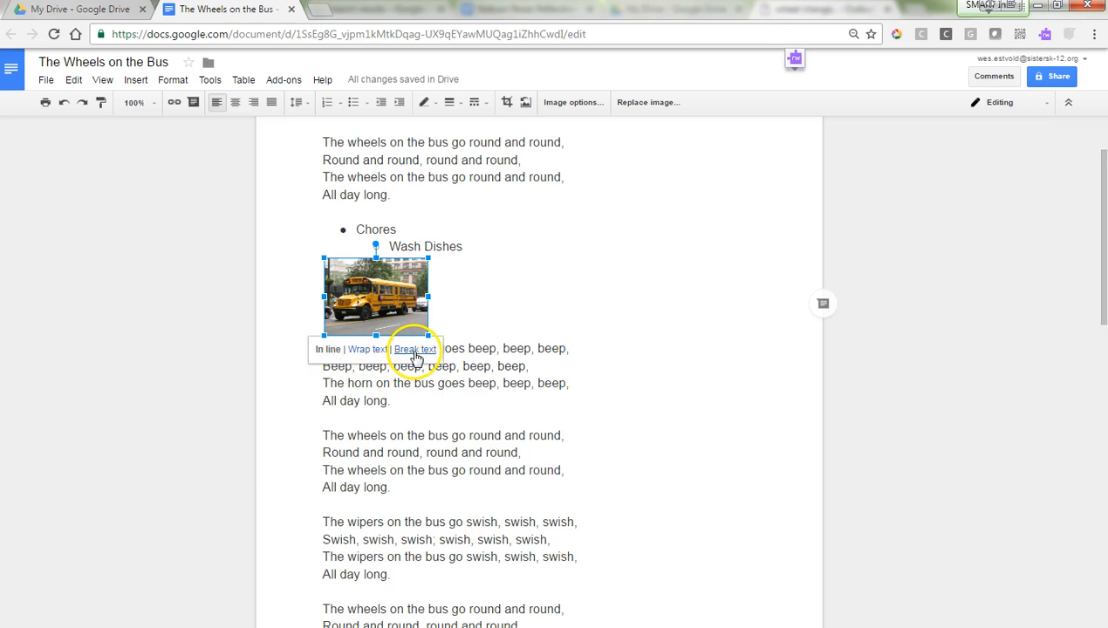
click(372, 350)
drag(359, 287, 640, 306)
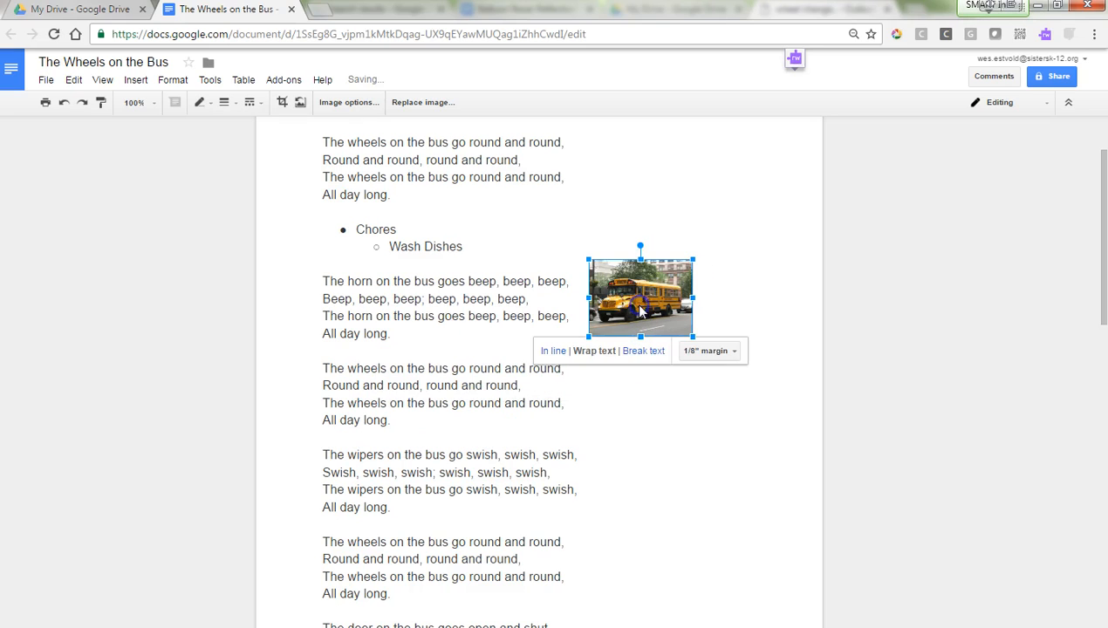
click(139, 80)
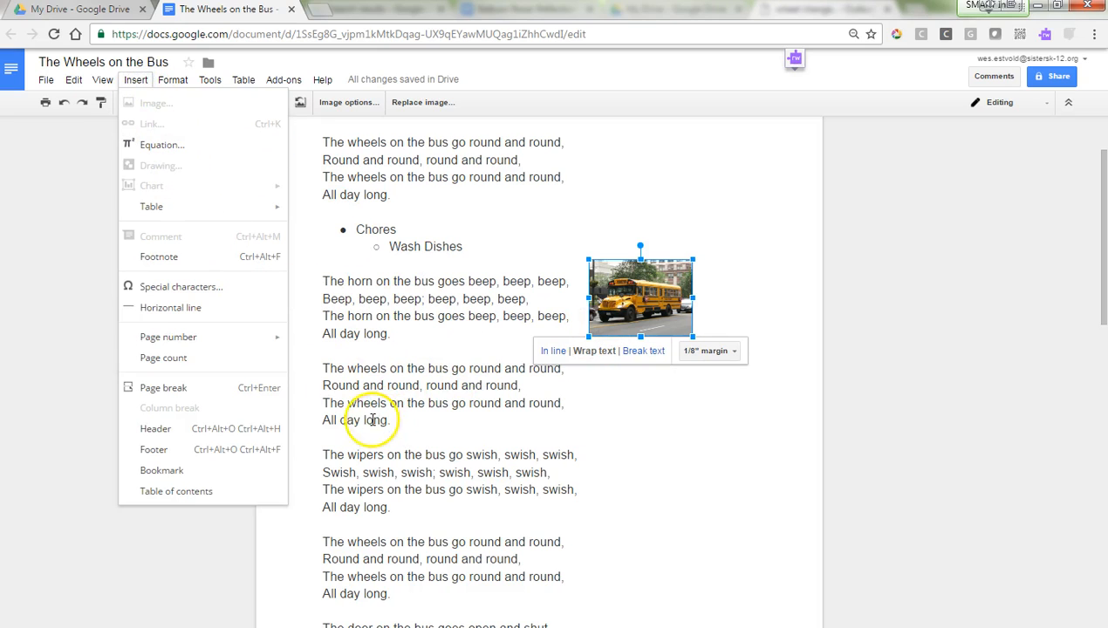
Step: Insert the square-root equation √36 = 6 on the blank line after the wheels verse
click(346, 435)
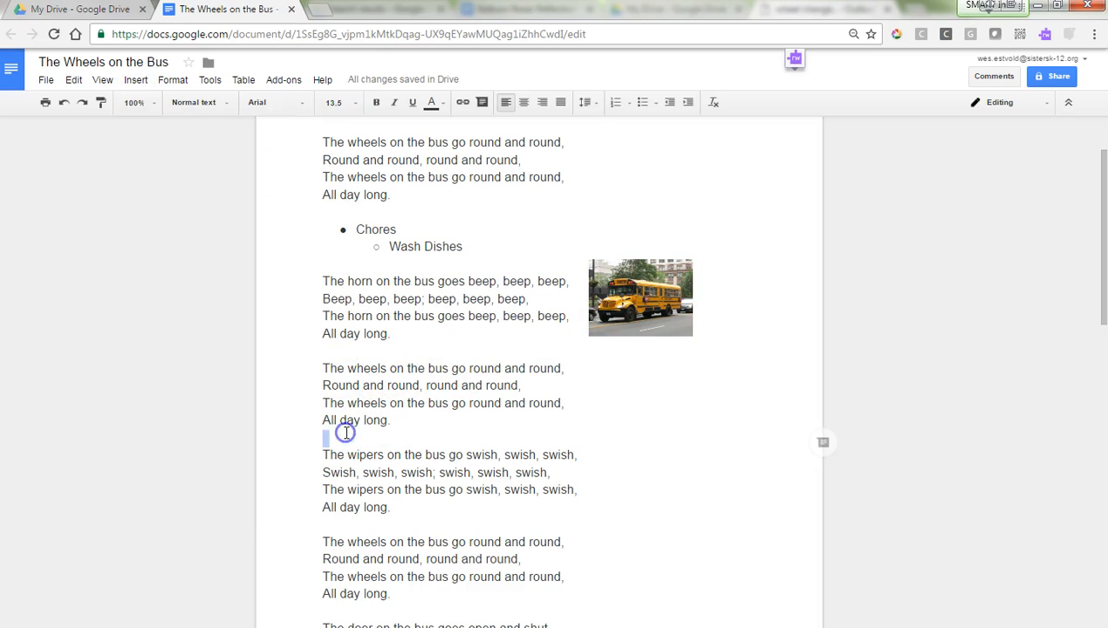
click(136, 83)
click(166, 145)
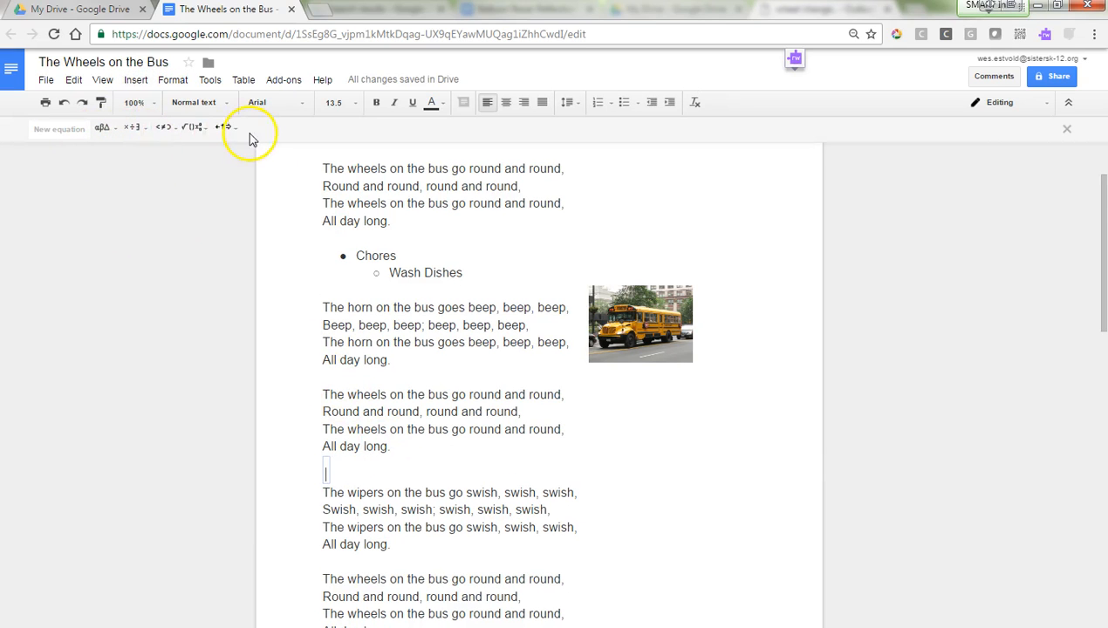
click(191, 129)
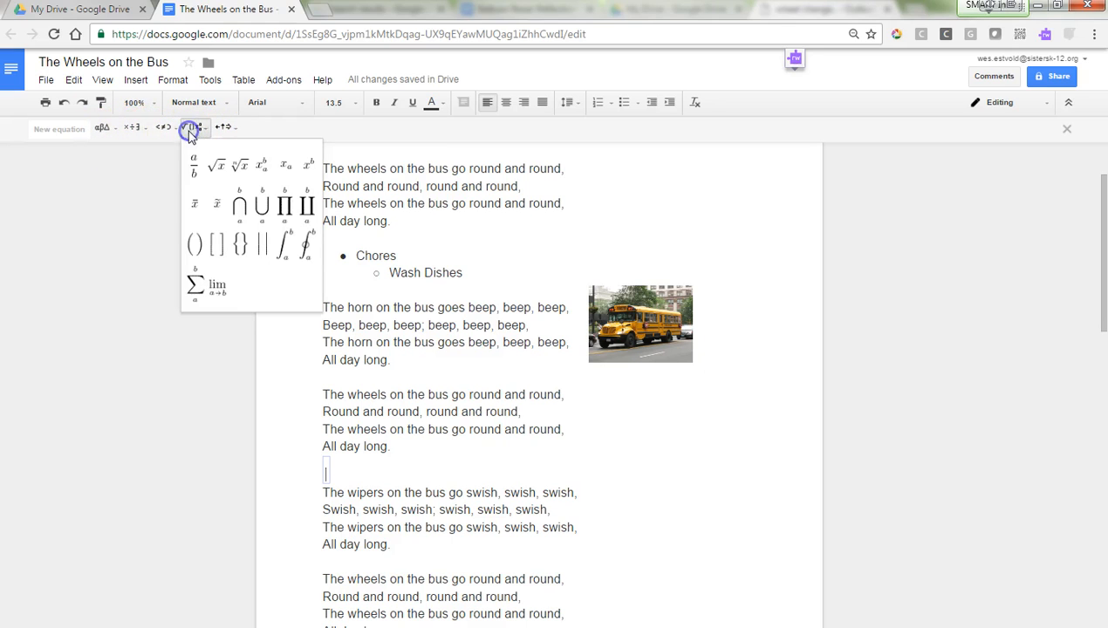
click(217, 173)
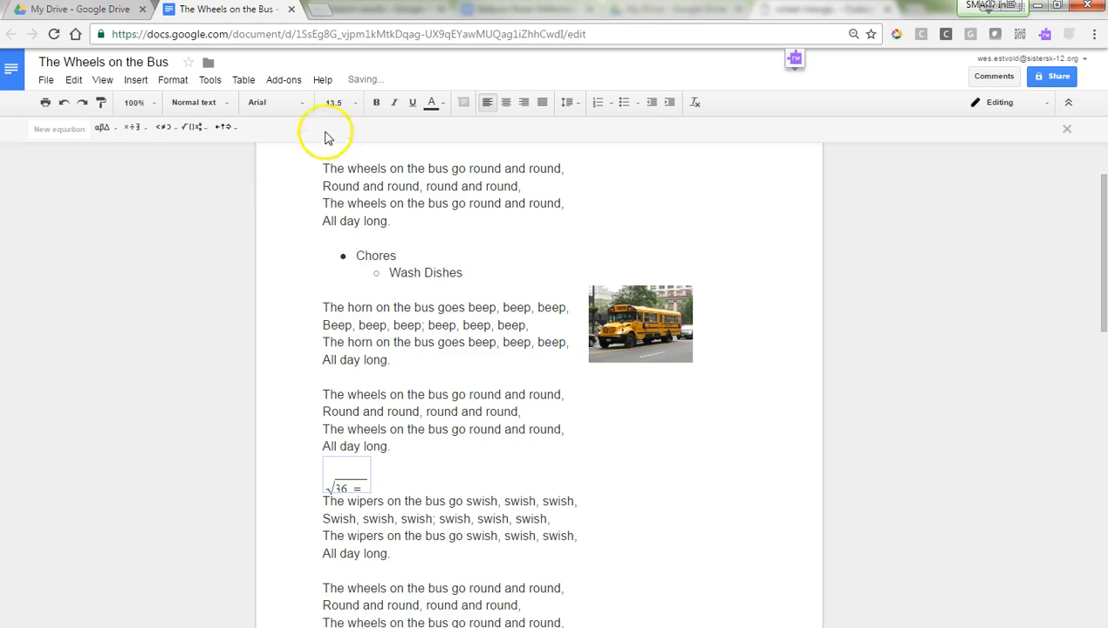
text(6)
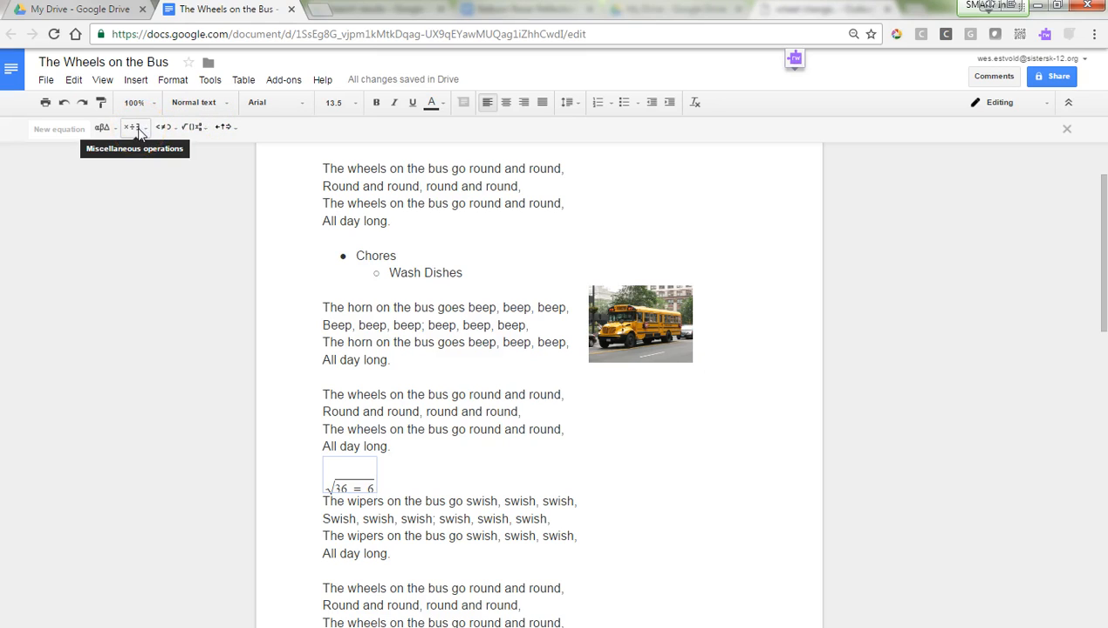
key(Right)
key(Right)
Step: On a new line below it, add the division equation 6 ÷ 3 = 2
click(413, 490)
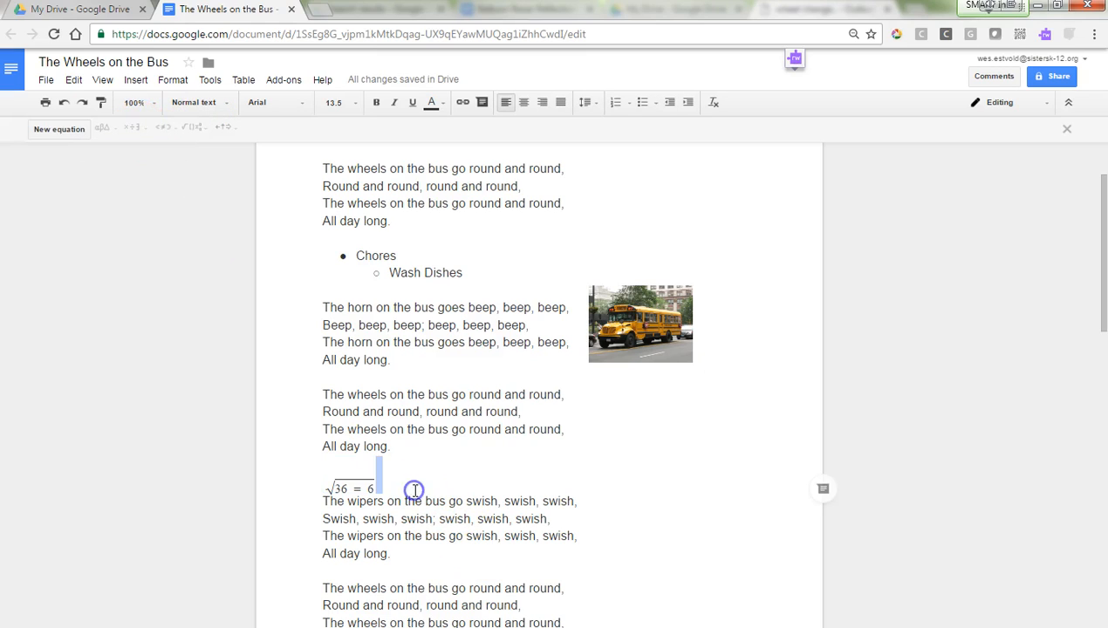
key(Return)
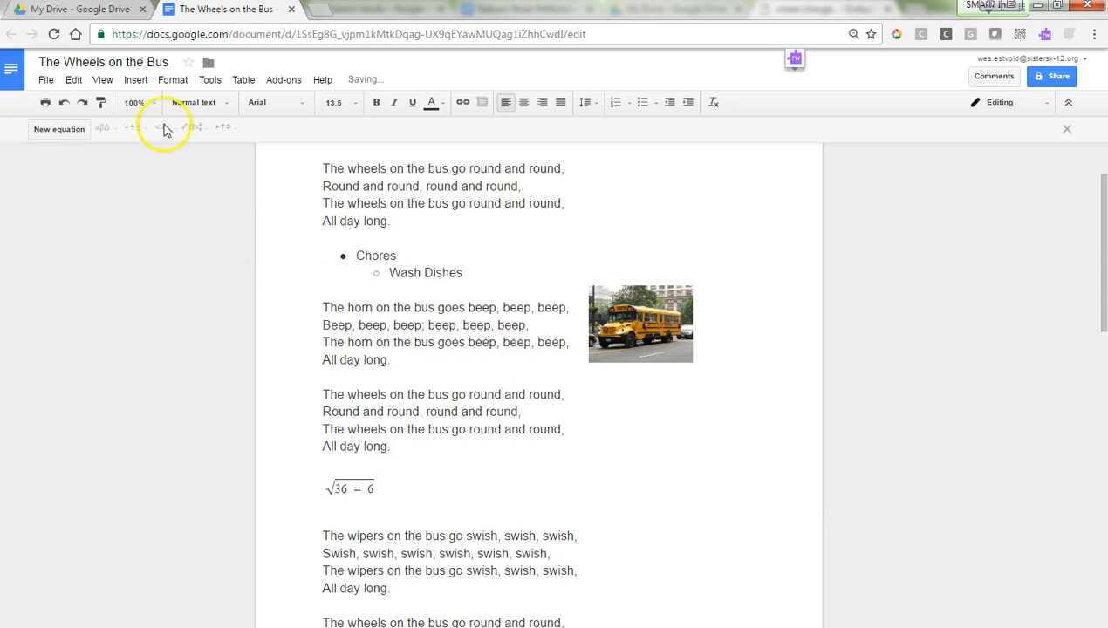
text(6)
click(133, 131)
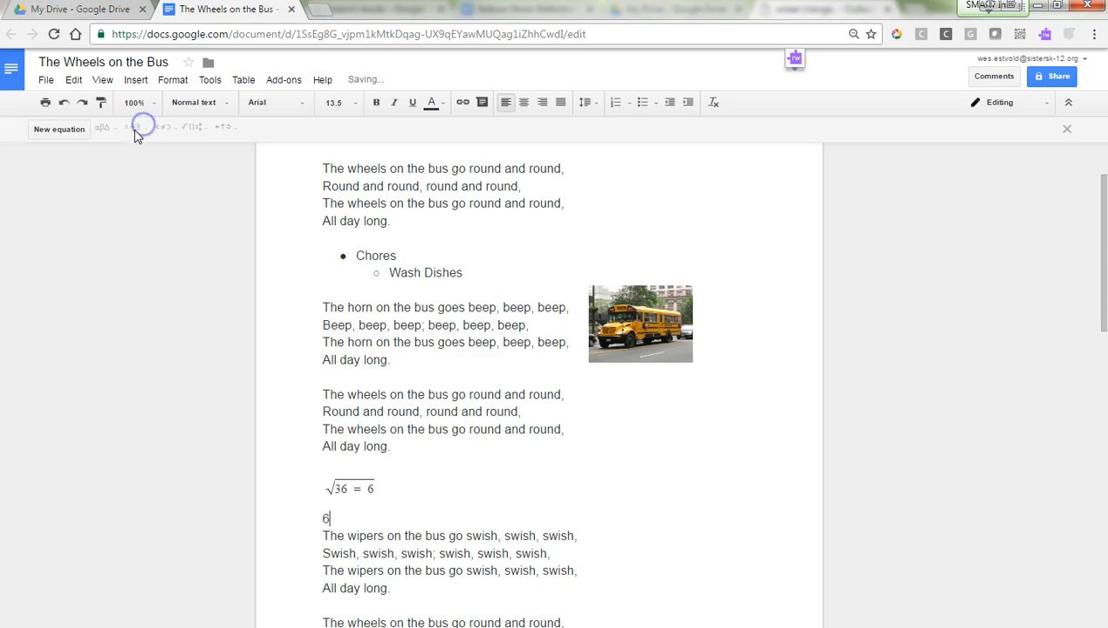
click(69, 131)
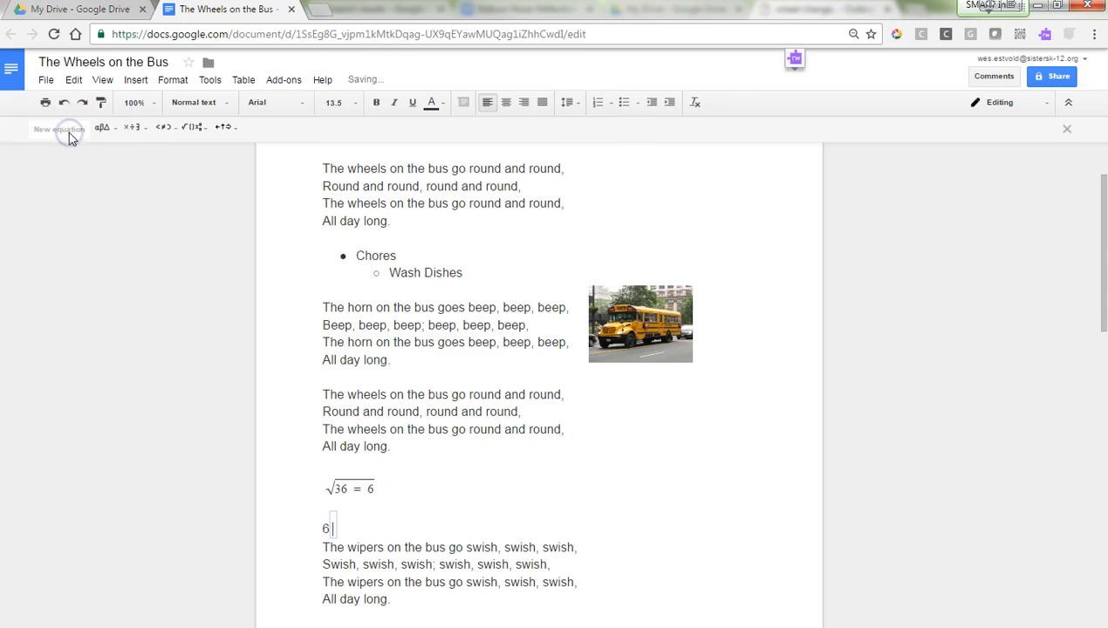
text(6)
click(133, 129)
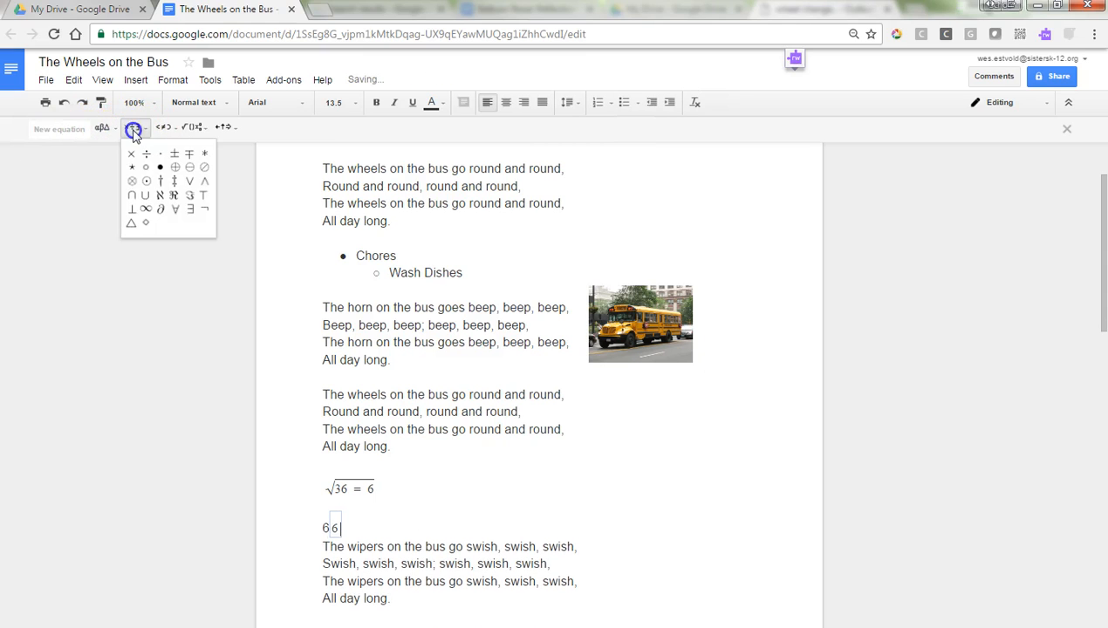
click(147, 155)
text(3 =)
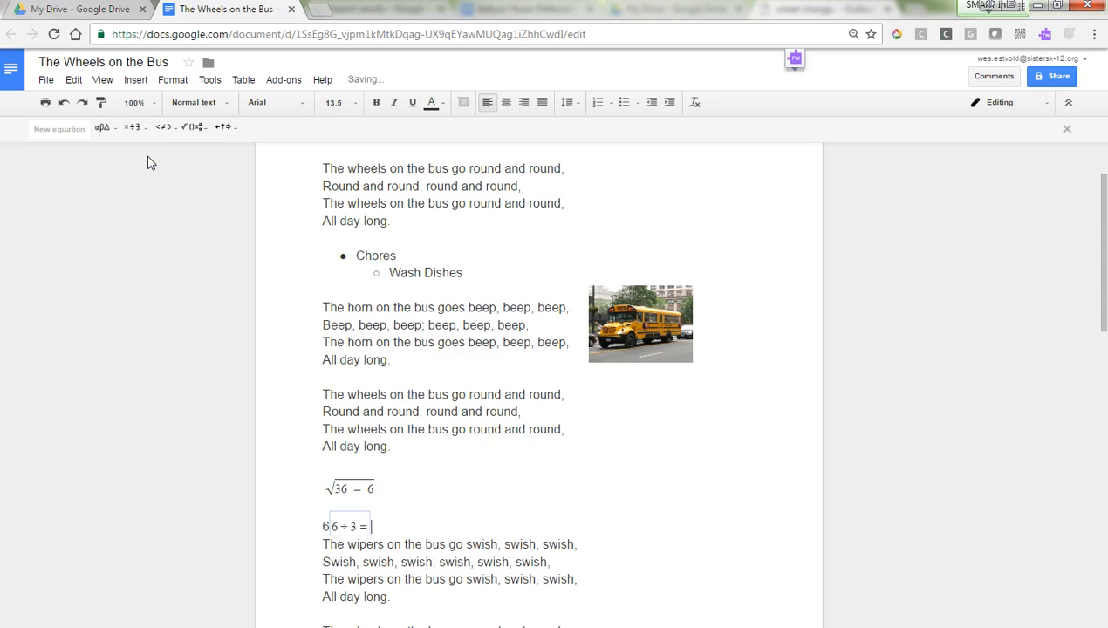
Step: Delete the stray 6 before the division equation and add a blank line below it
click(328, 525)
key(BackSpace)
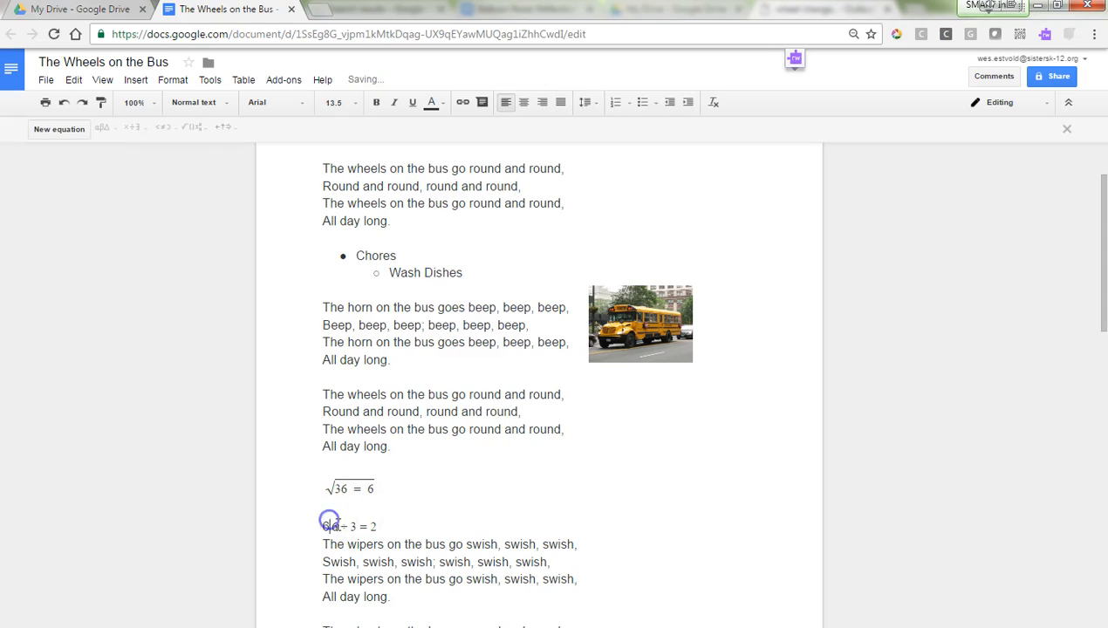
click(407, 526)
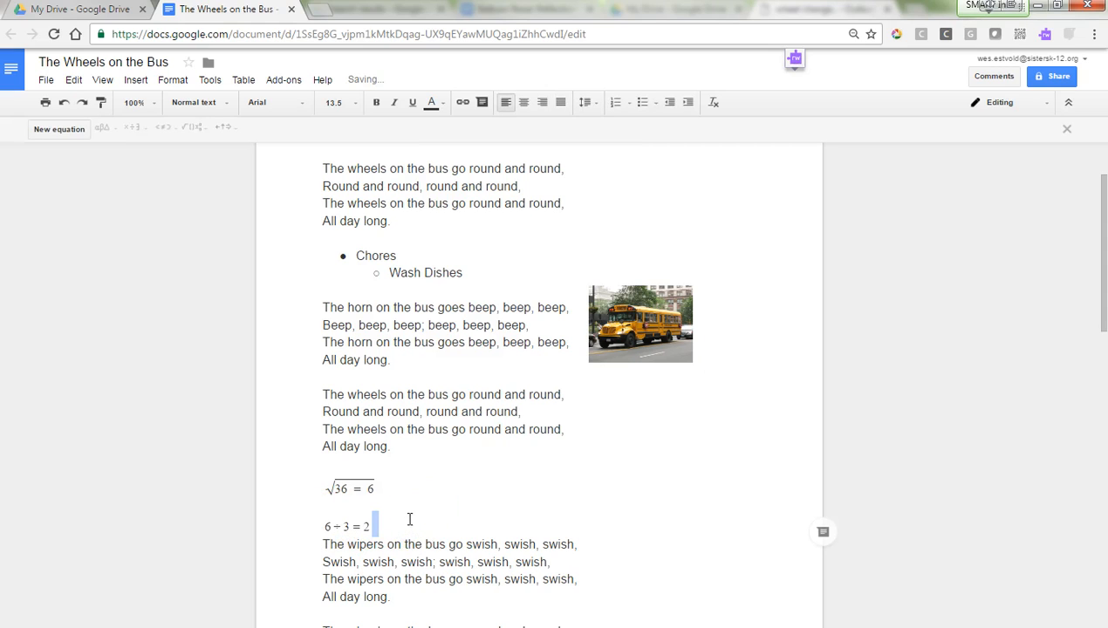
key(Return)
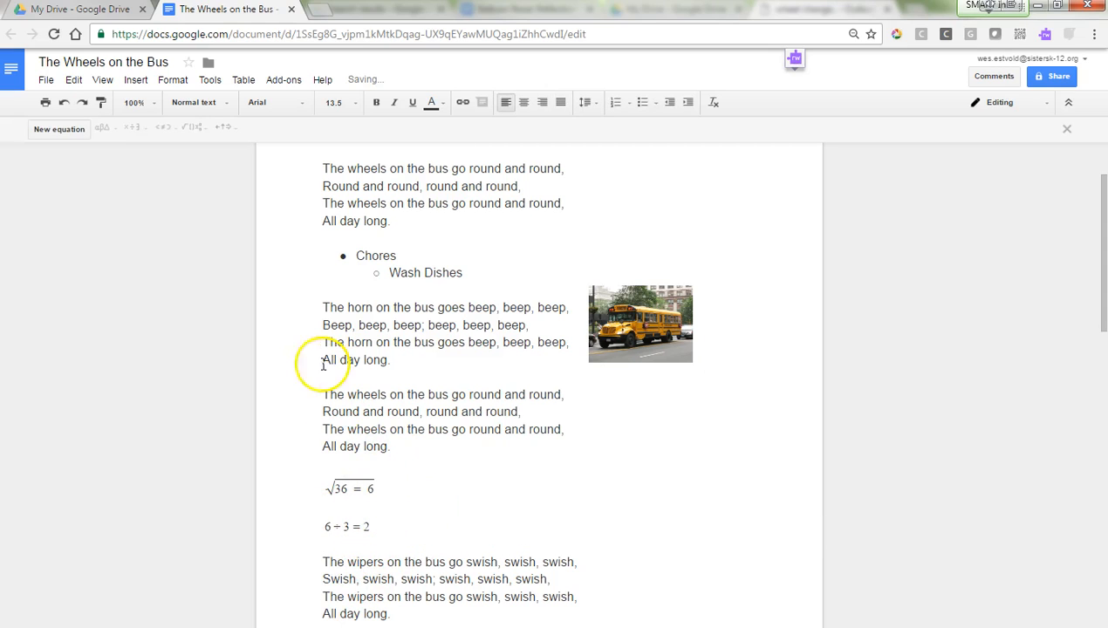
Step: Insert a horizontal line below the 6 ÷ 3 = 2 equation, above the wipers verse
click(138, 80)
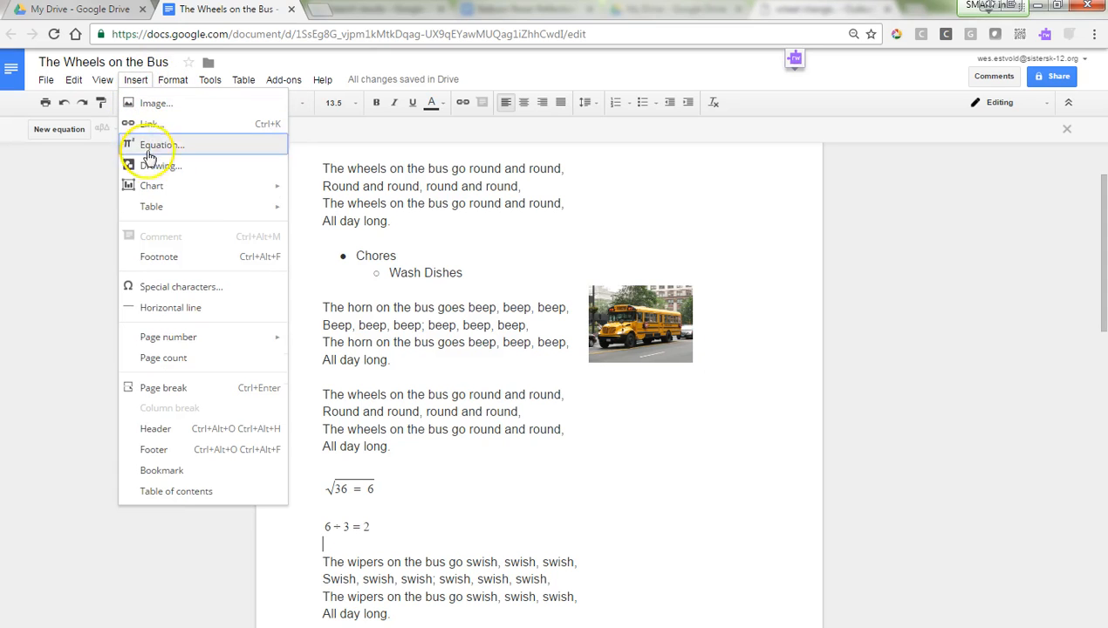
mouse_move(160, 205)
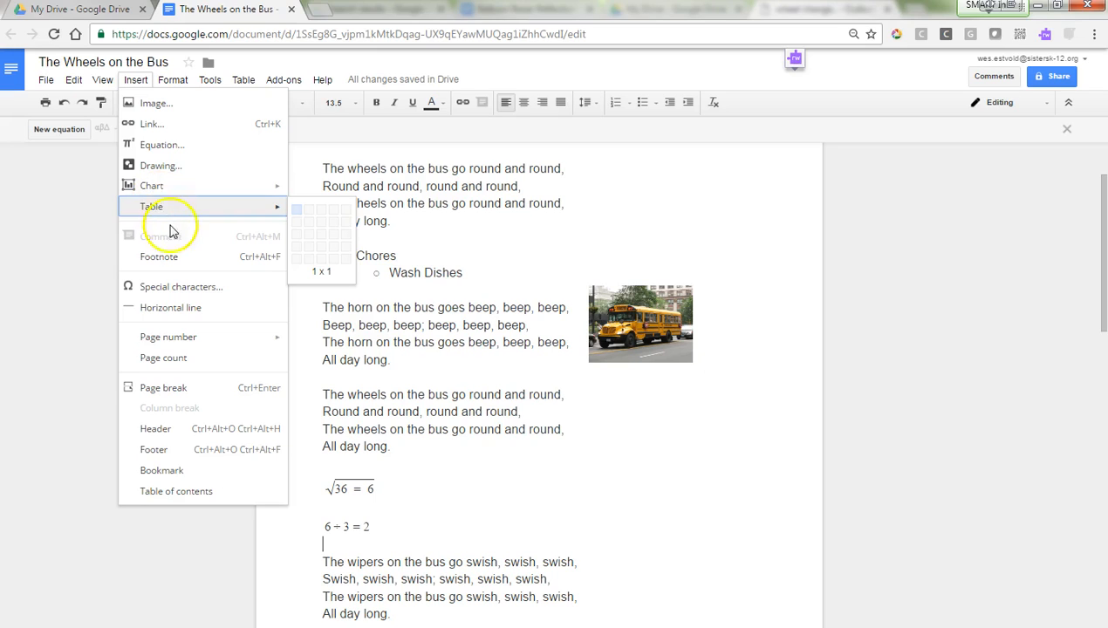
click(174, 308)
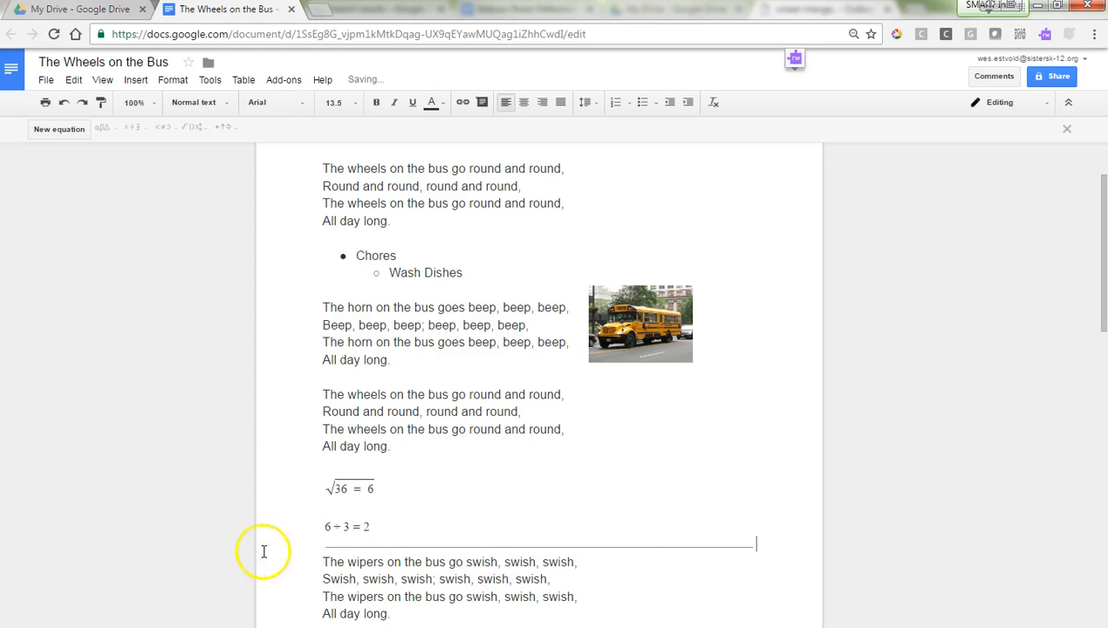
click(136, 79)
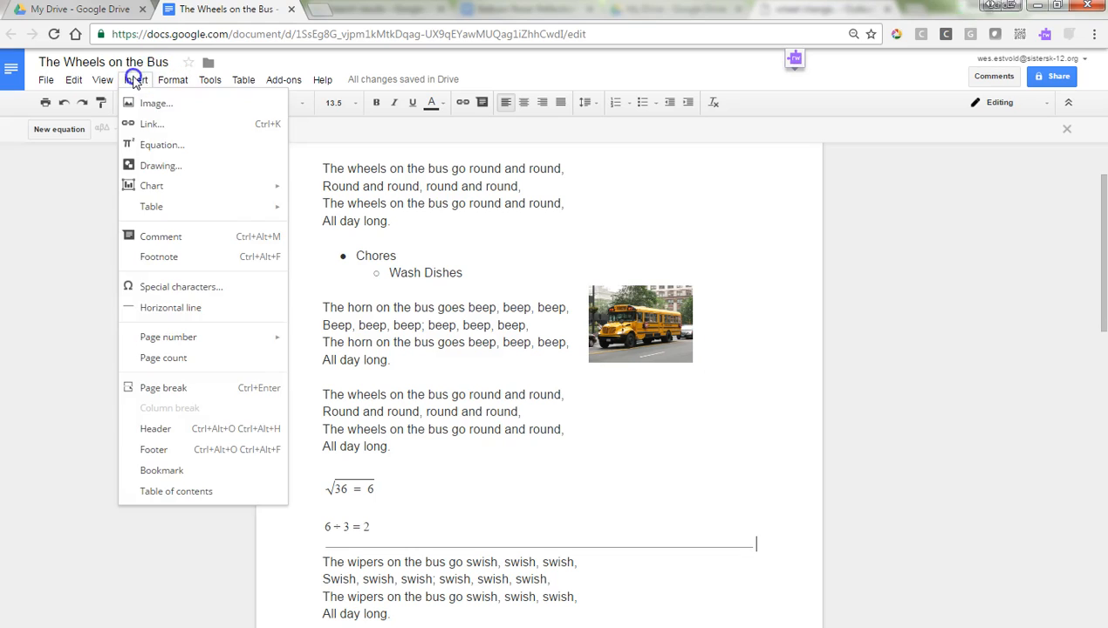
click(190, 288)
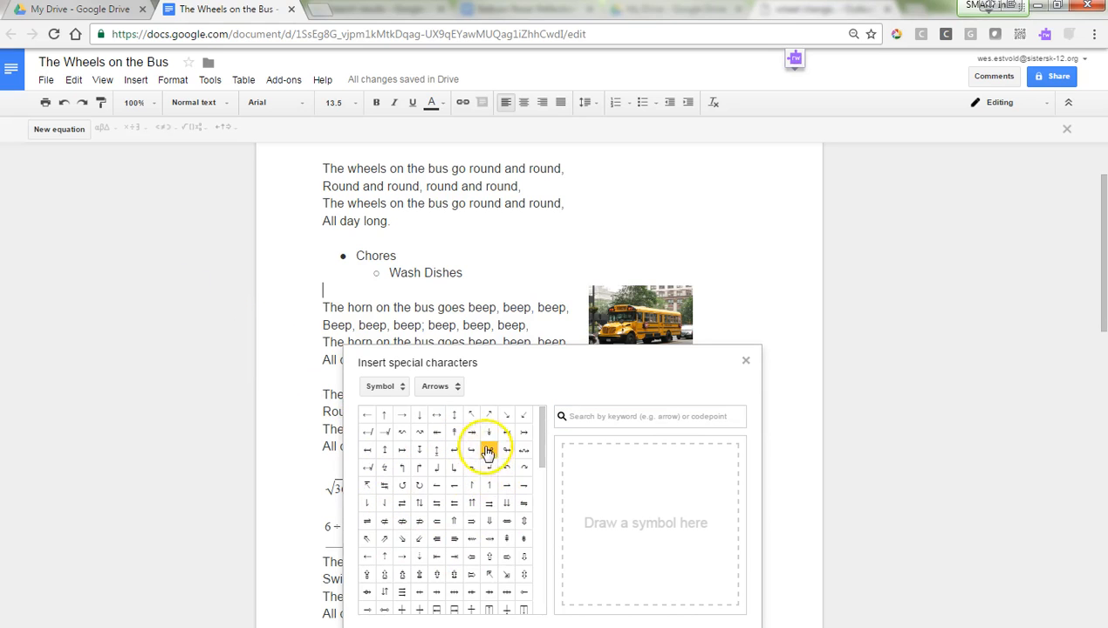
mouse_move(475, 441)
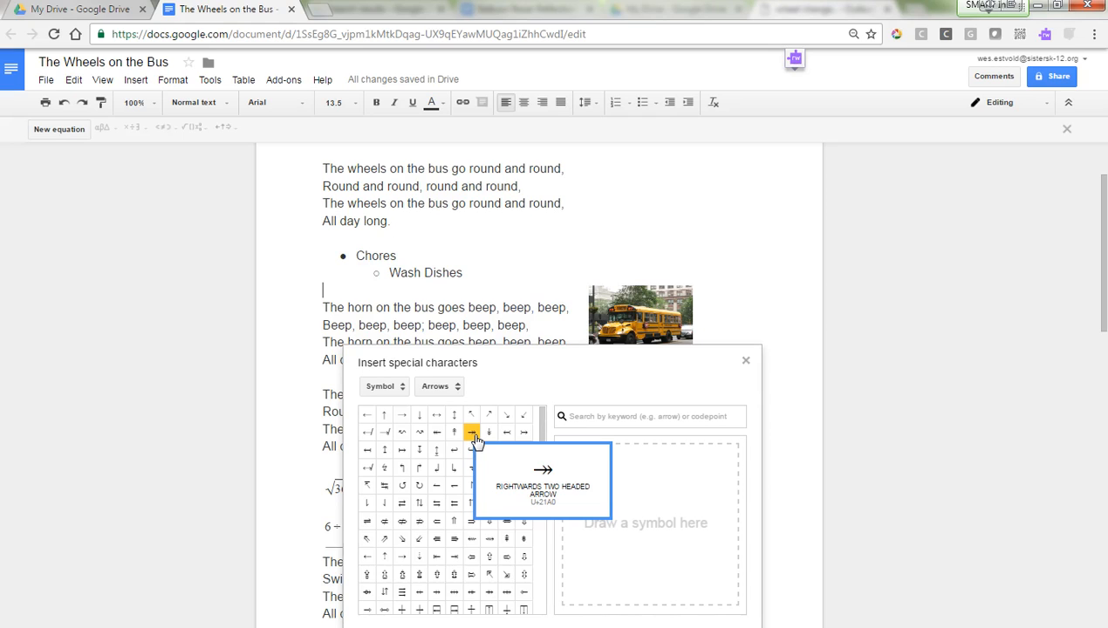
click(402, 524)
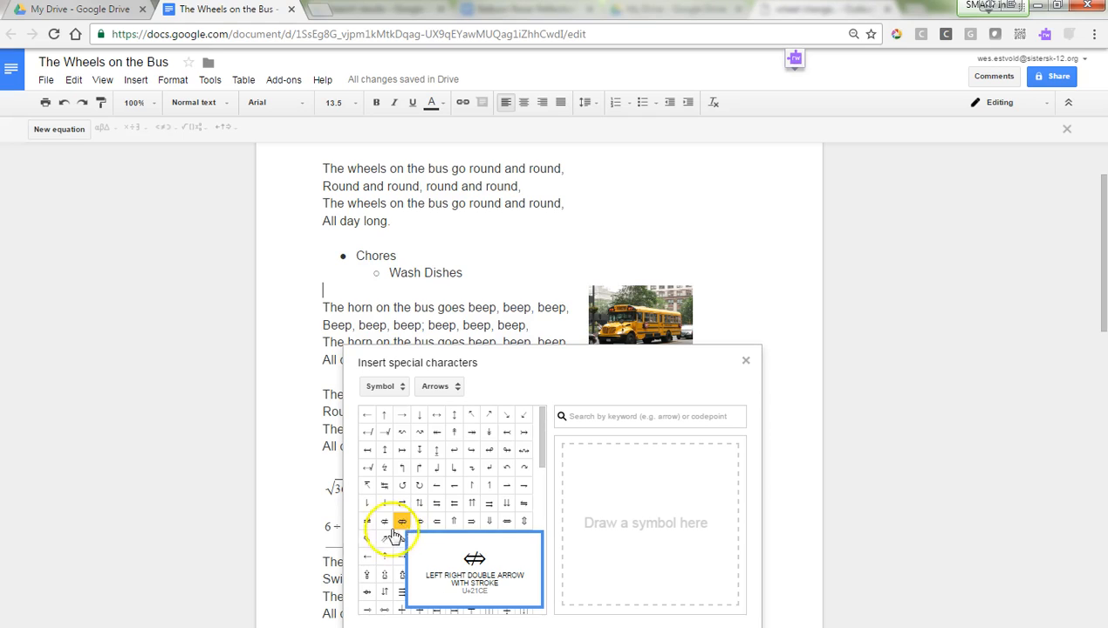
click(327, 340)
click(746, 361)
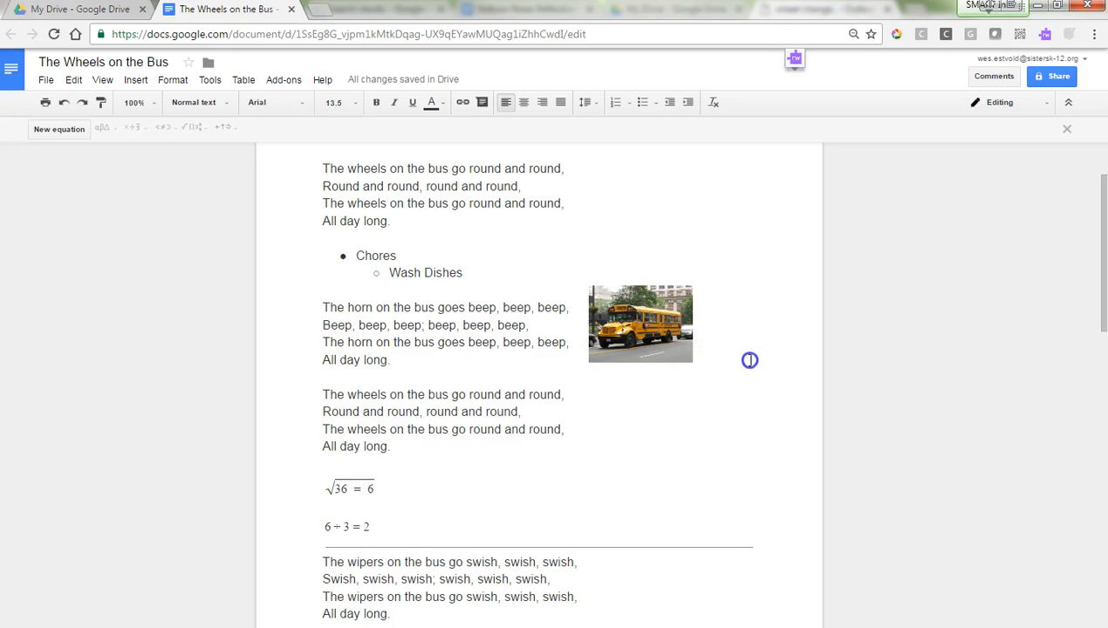
click(136, 80)
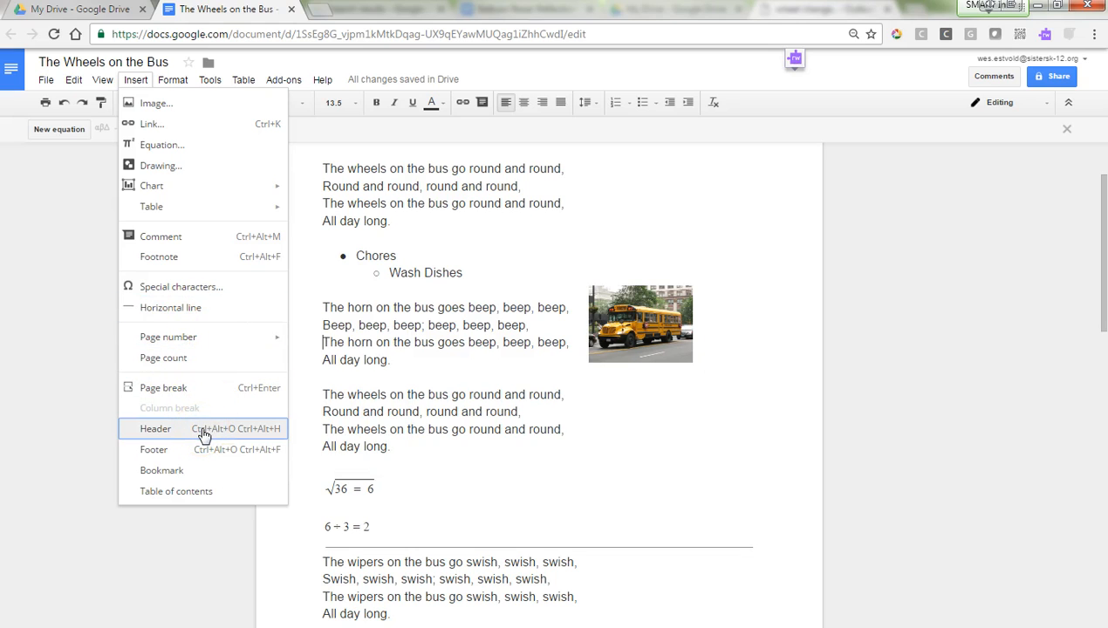
click(155, 429)
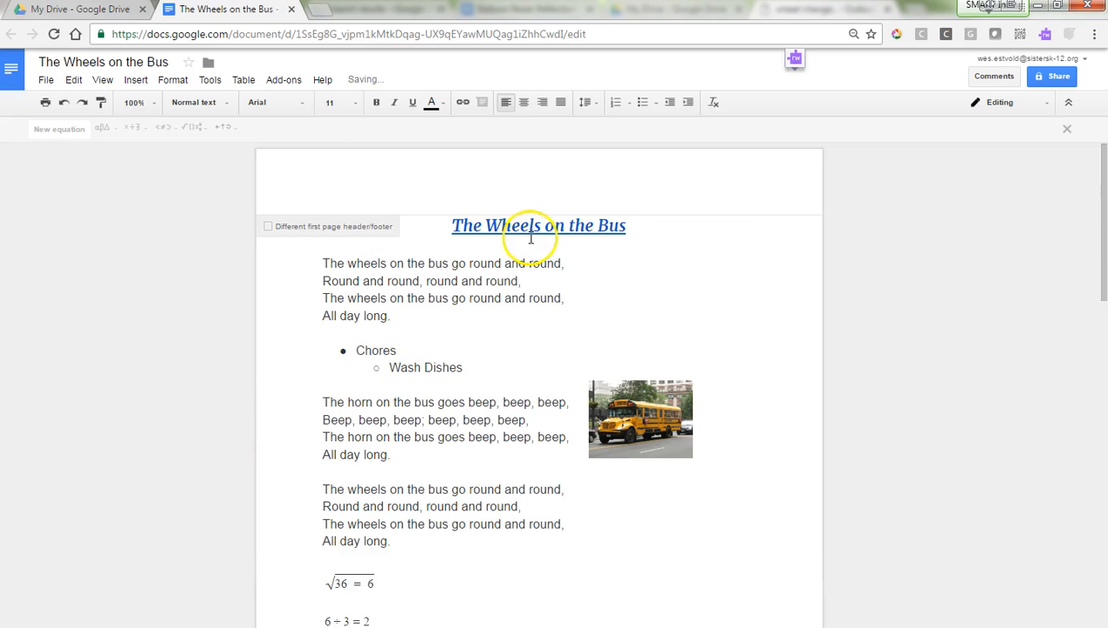
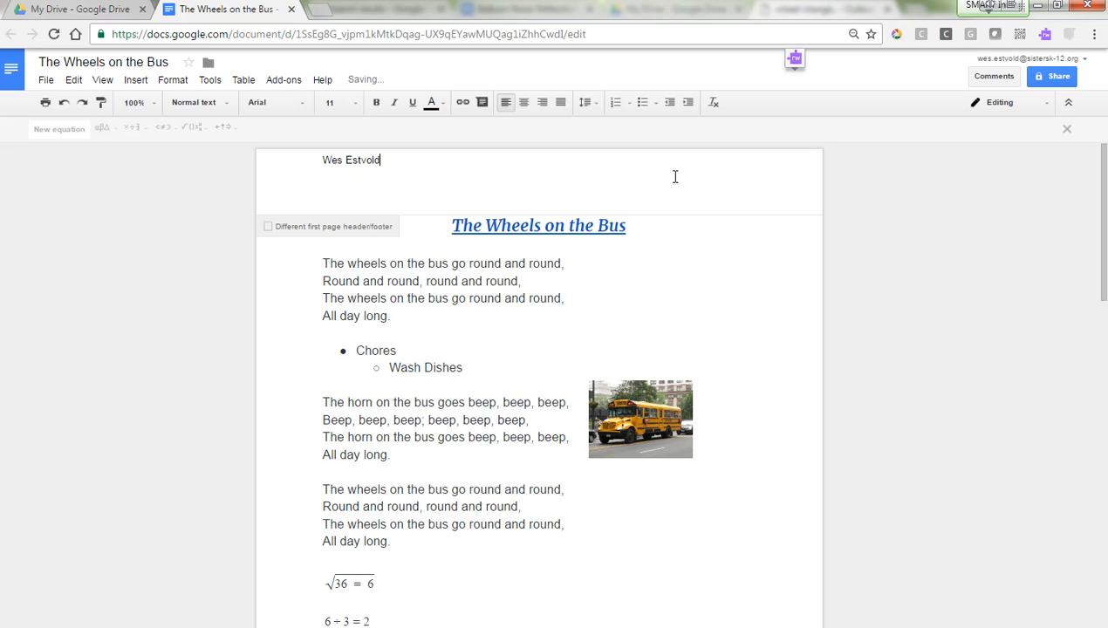
click(541, 105)
scroll(684, 214, down, 2)
scroll(698, 217, up, 2)
scroll(703, 211, down, 3)
scroll(702, 212, down, 4)
scroll(704, 286, down, 1)
scroll(742, 306, up, 10)
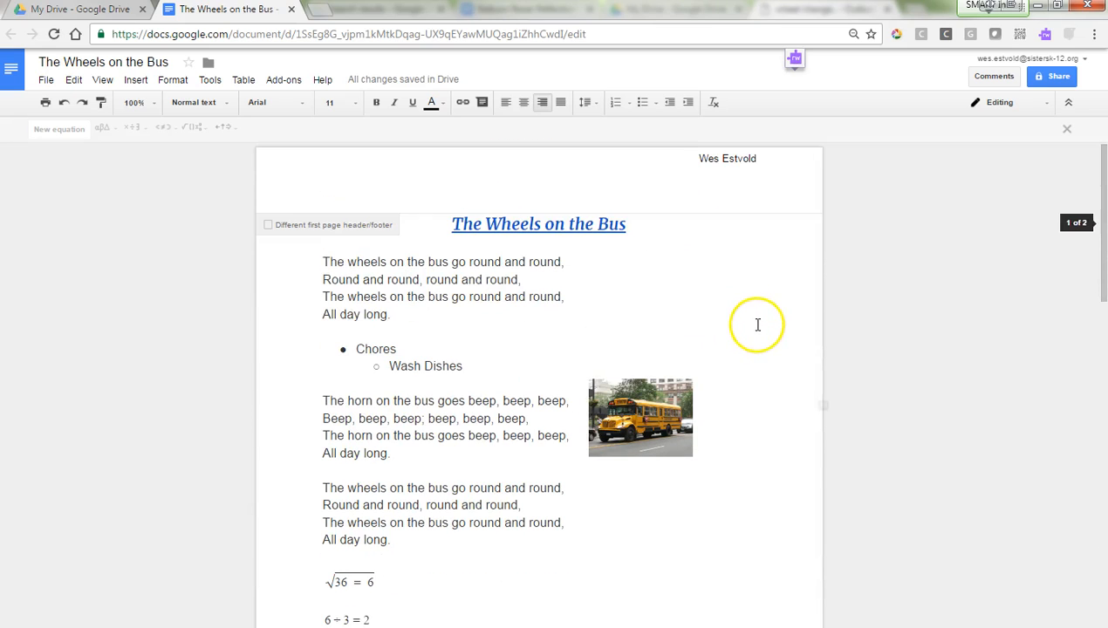
click(136, 80)
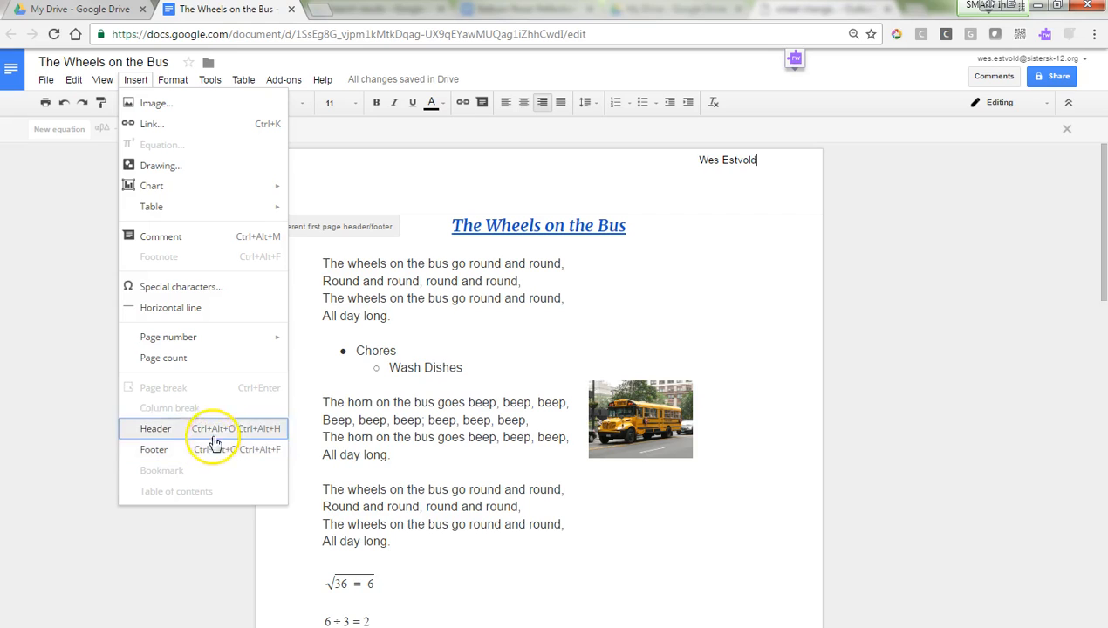
mouse_move(178, 84)
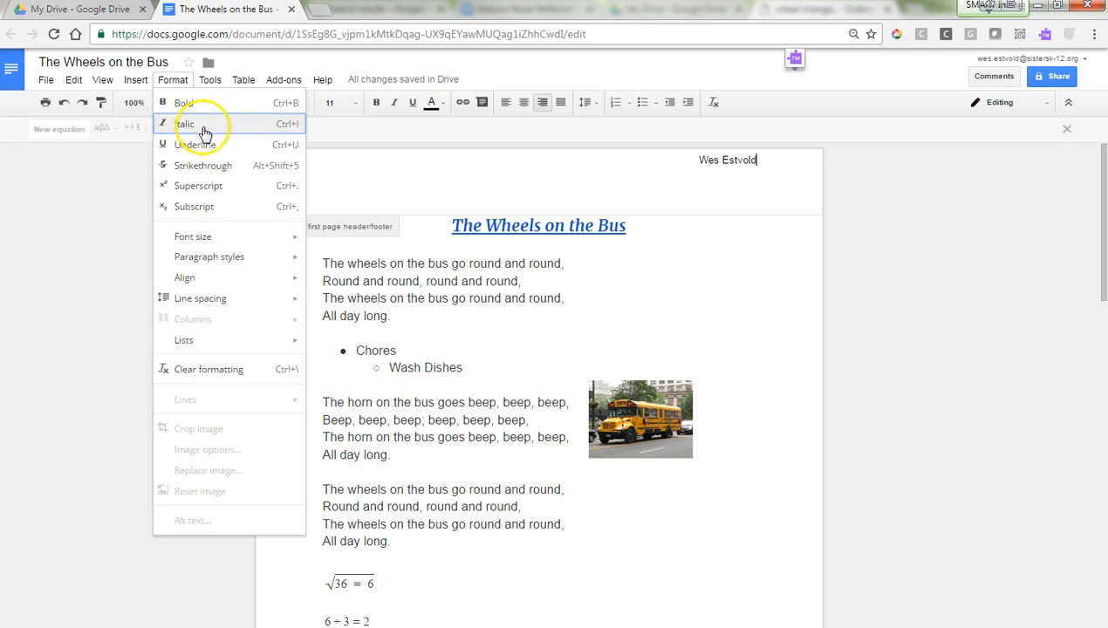
click(482, 437)
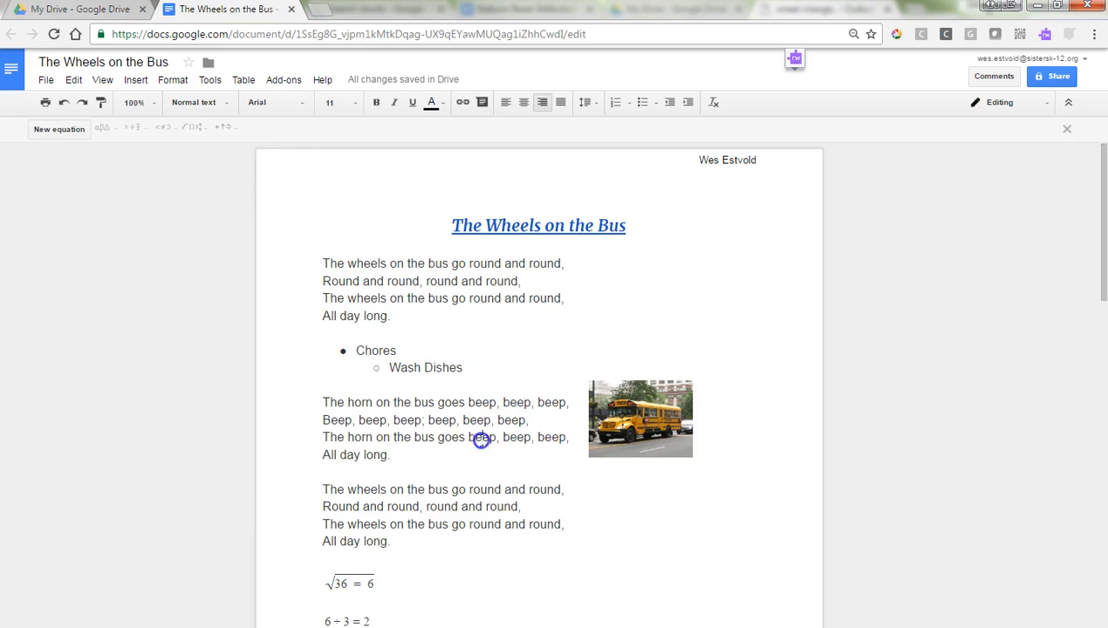
scroll(480, 440, down, 3)
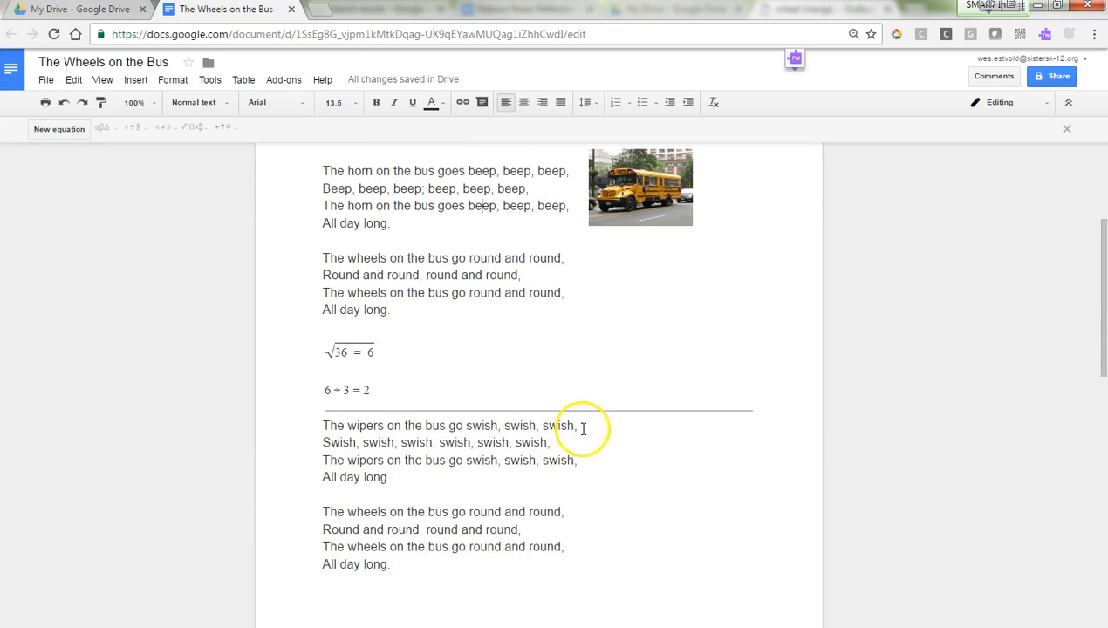
Step: Strike through the first line of the wipers verse
drag(579, 427, 372, 423)
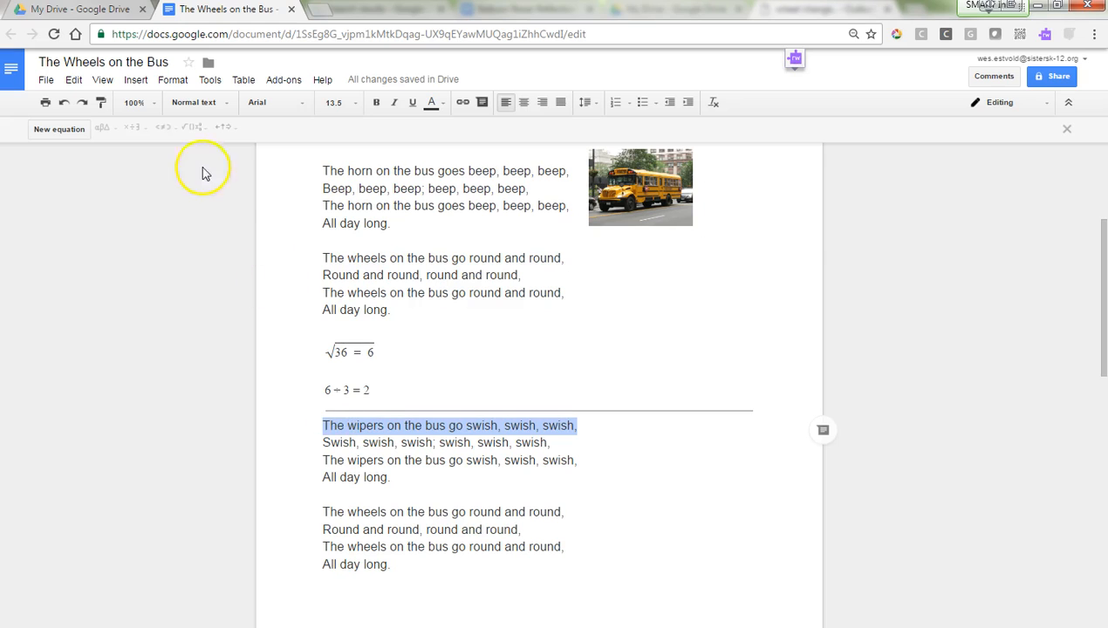
click(173, 80)
click(218, 166)
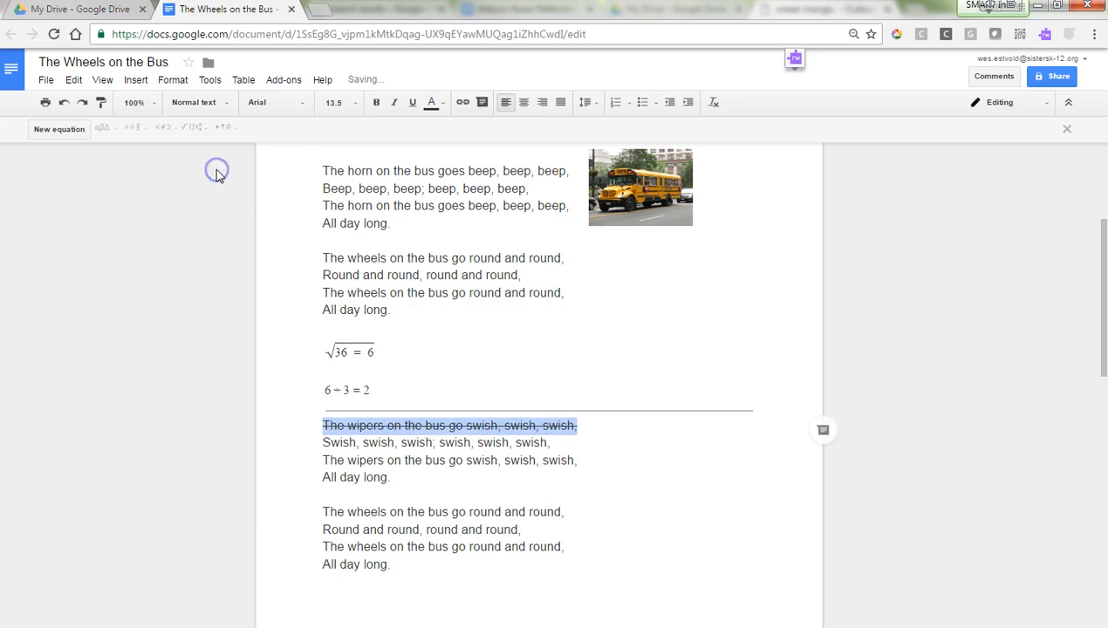
Step: Insert a break after the final 'All day long.' and place the cursor above the horn verse
scroll(484, 504, down, 1)
scroll(484, 504, down, 2)
double_click(410, 523)
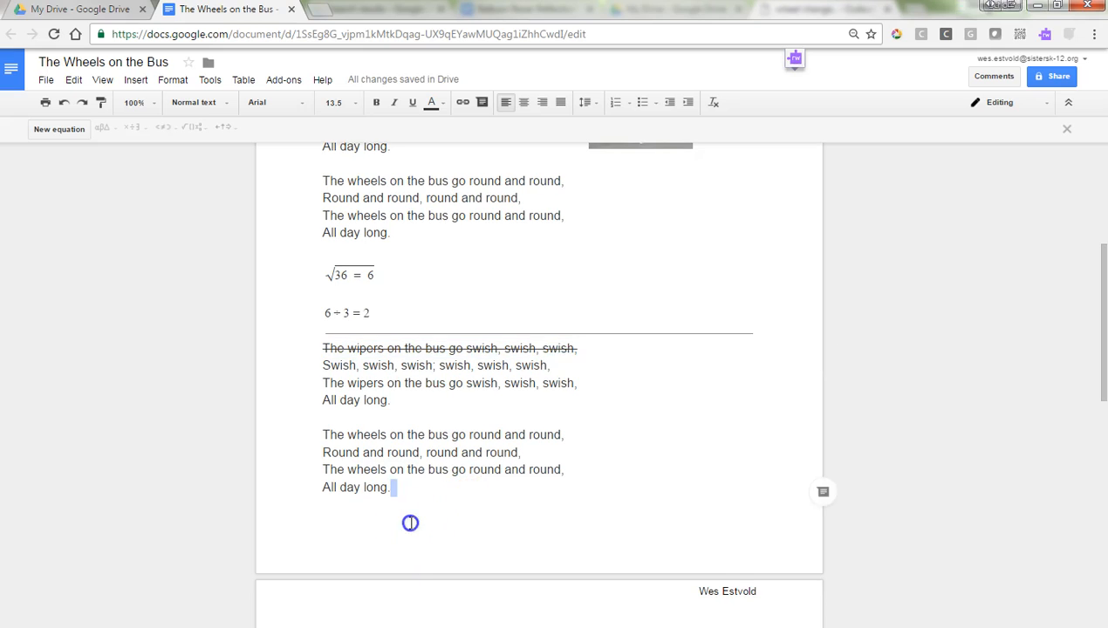
click(428, 489)
key(ctrl+Return)
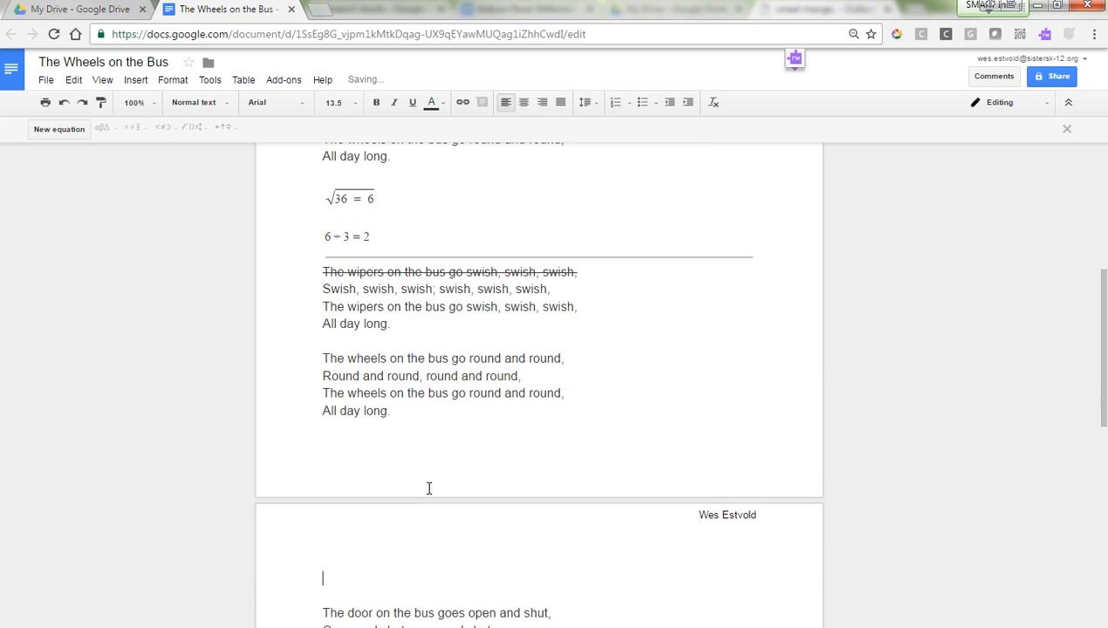
scroll(429, 488, up, 5)
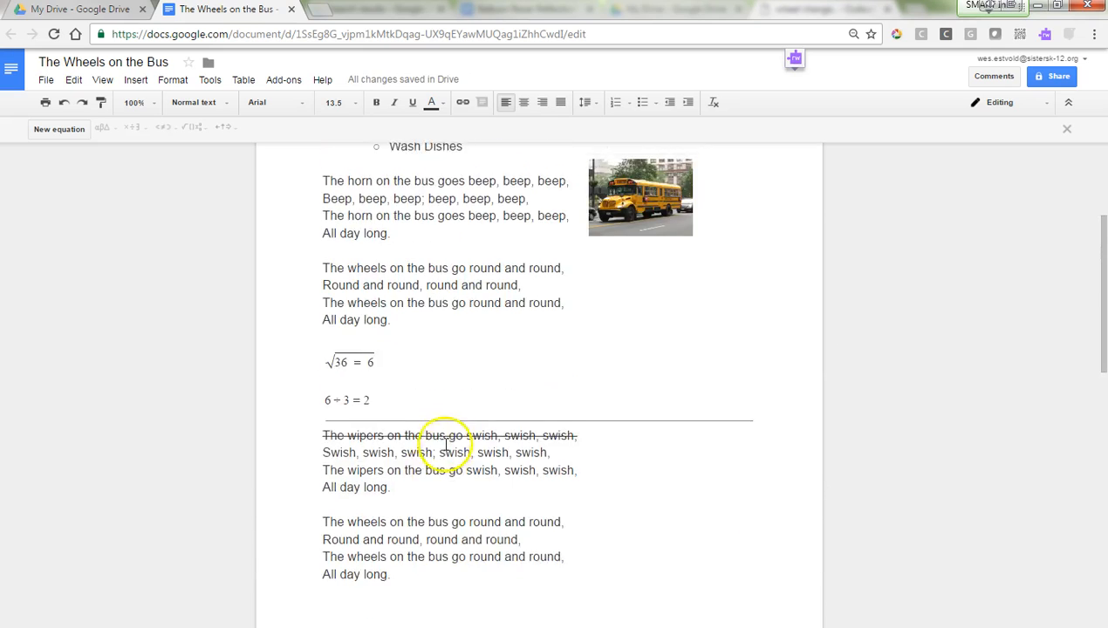
click(323, 392)
Step: Add a blank line above the horn verse, then toggle subscript on and off for the 2 in H2O
key(Return)
key(Return)
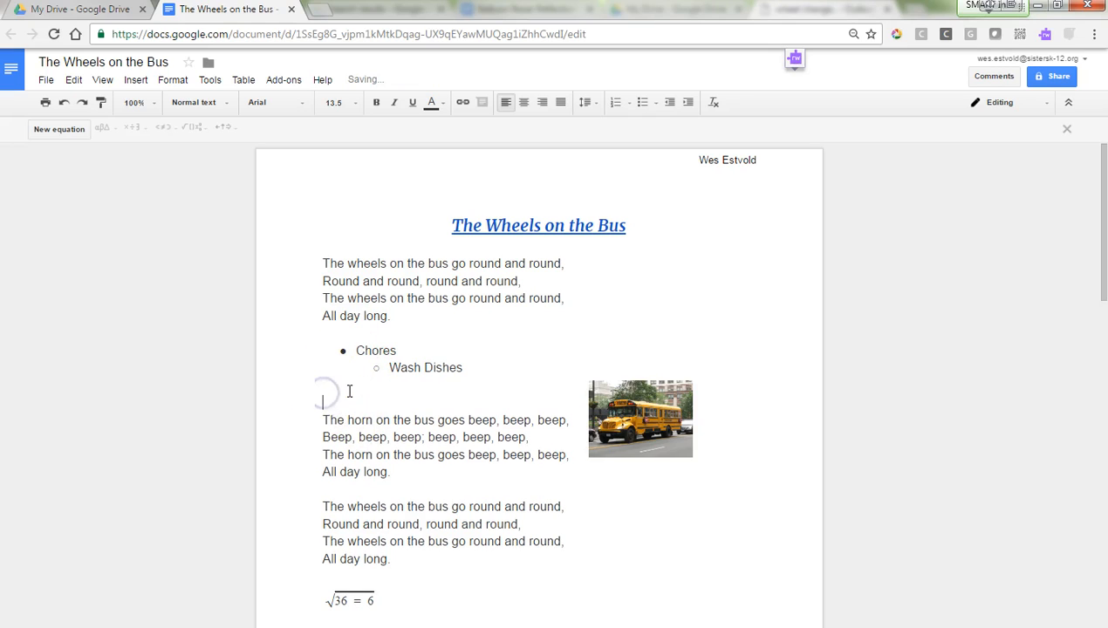
double_click(341, 396)
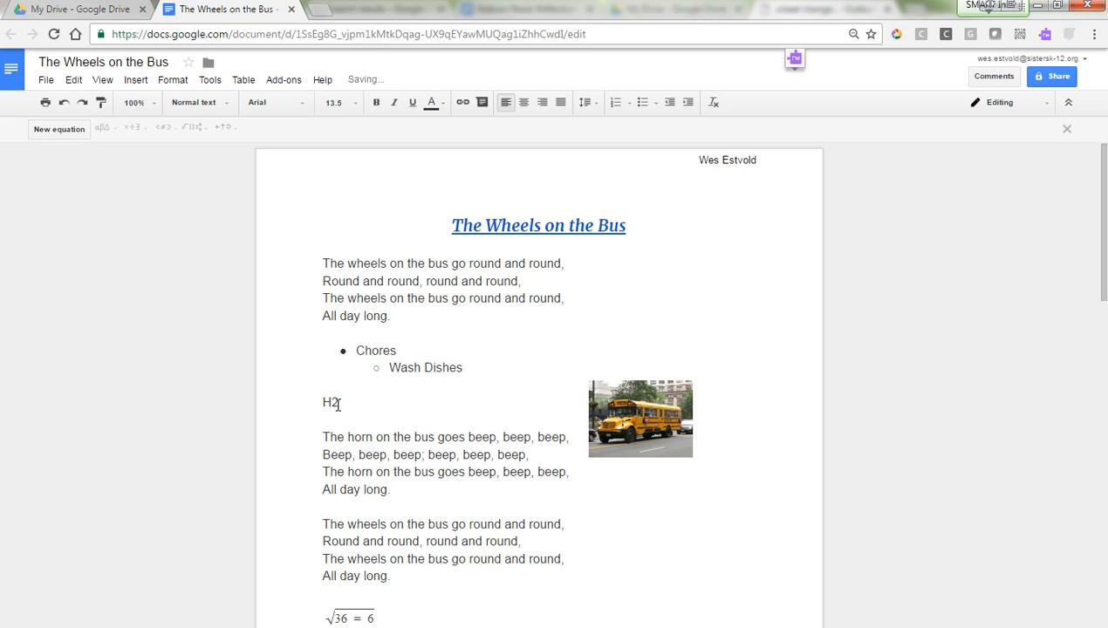
click(336, 405)
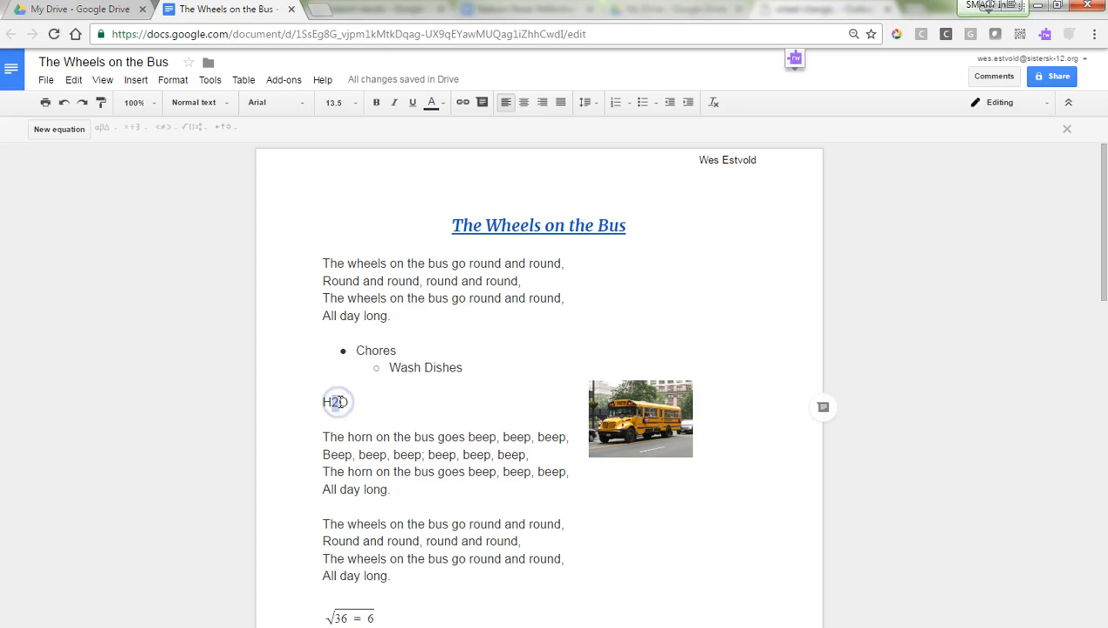
click(173, 82)
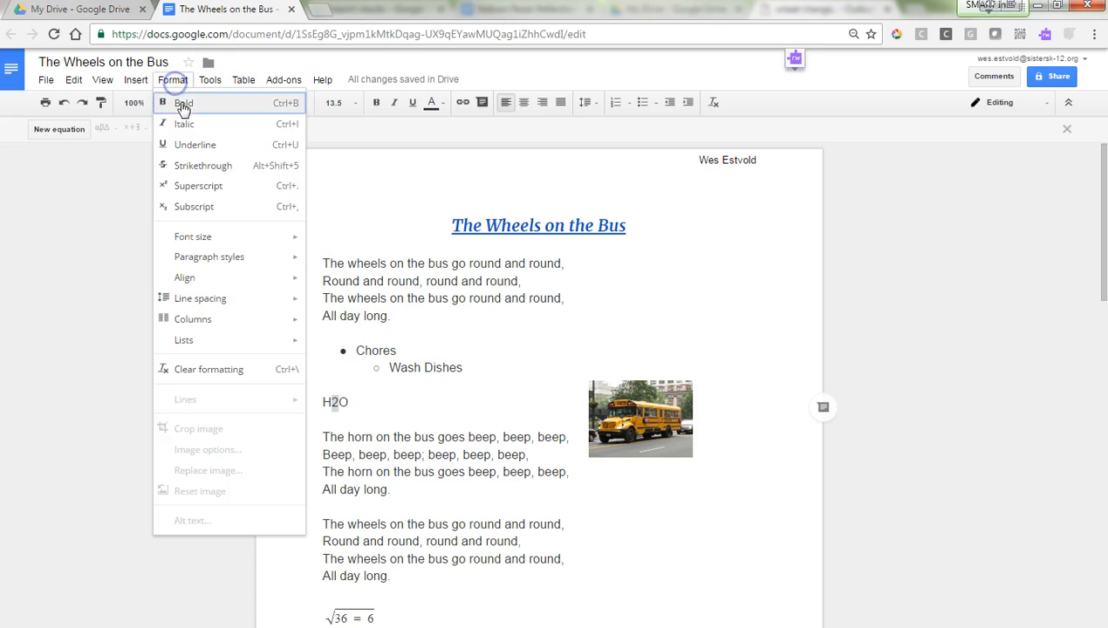
click(220, 209)
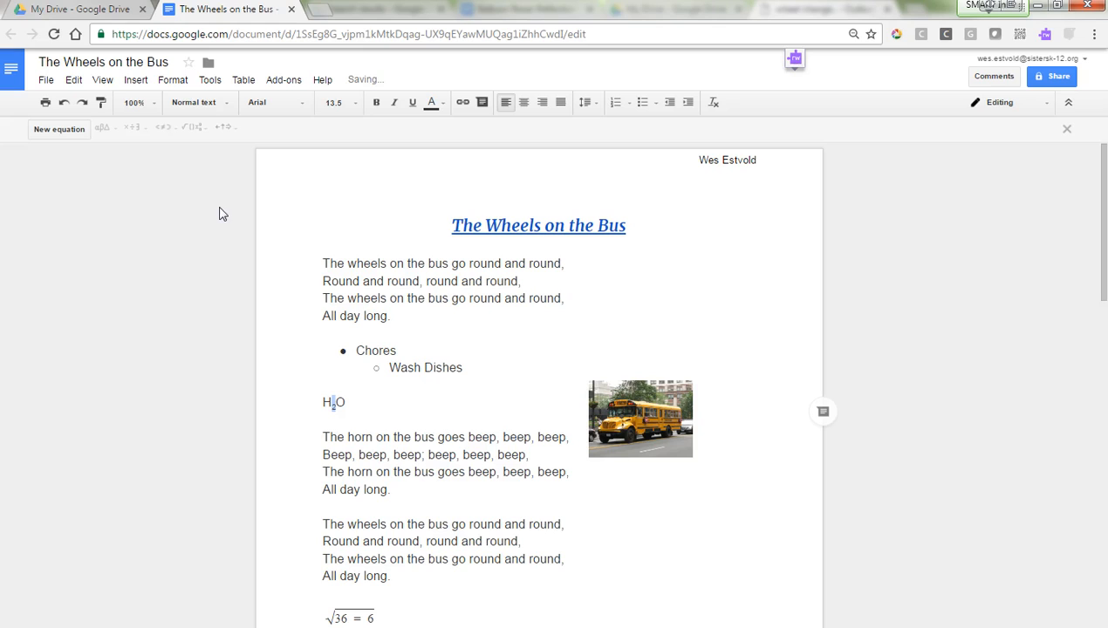
click(162, 80)
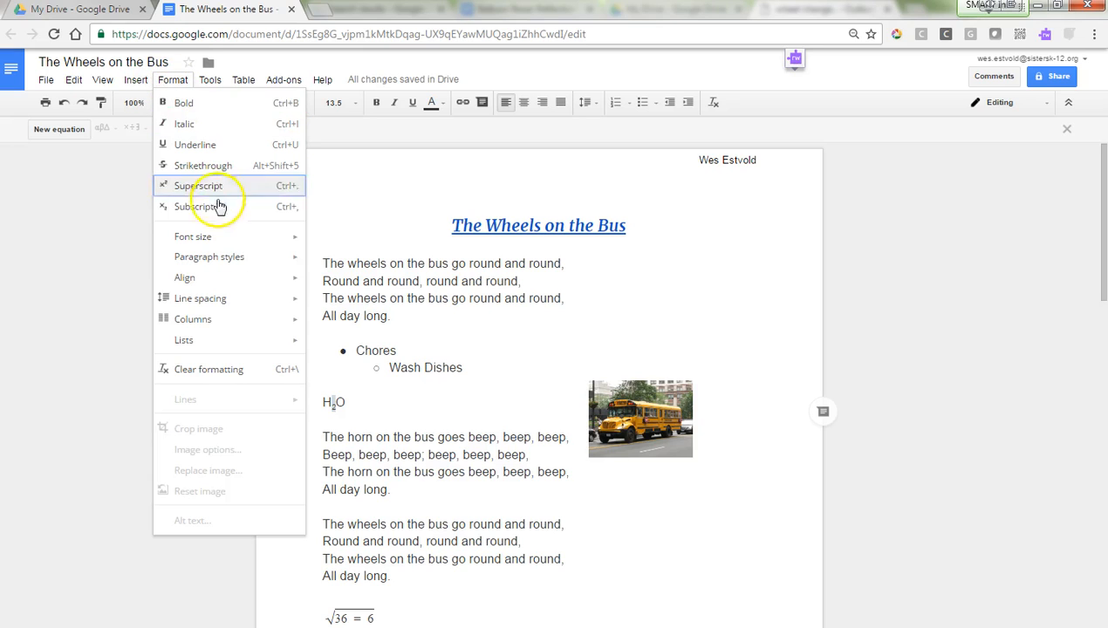
click(243, 209)
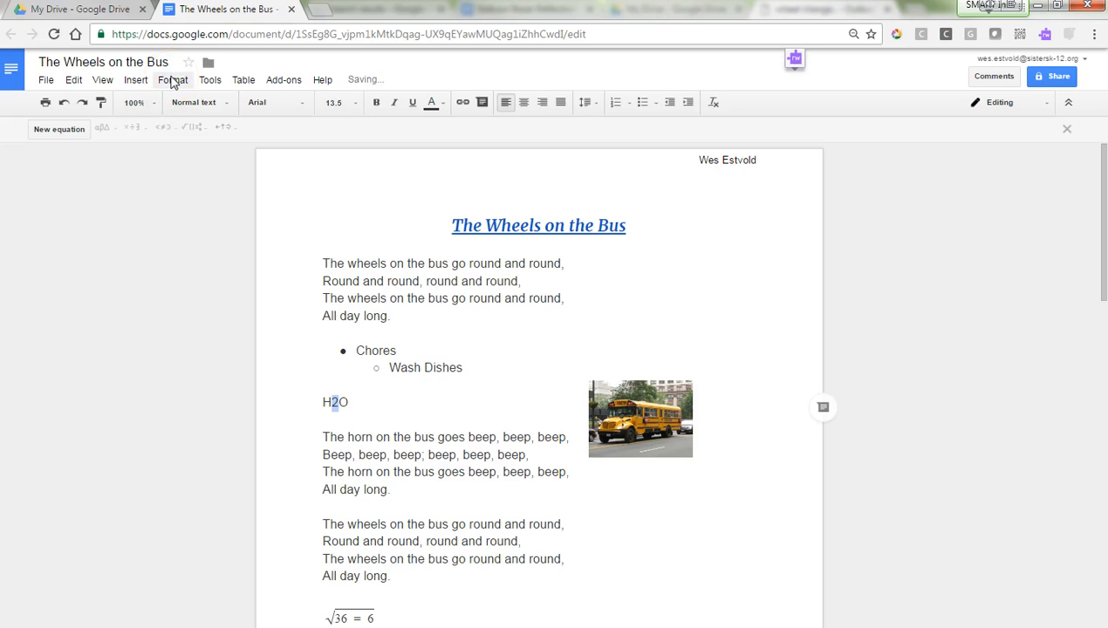
click(363, 403)
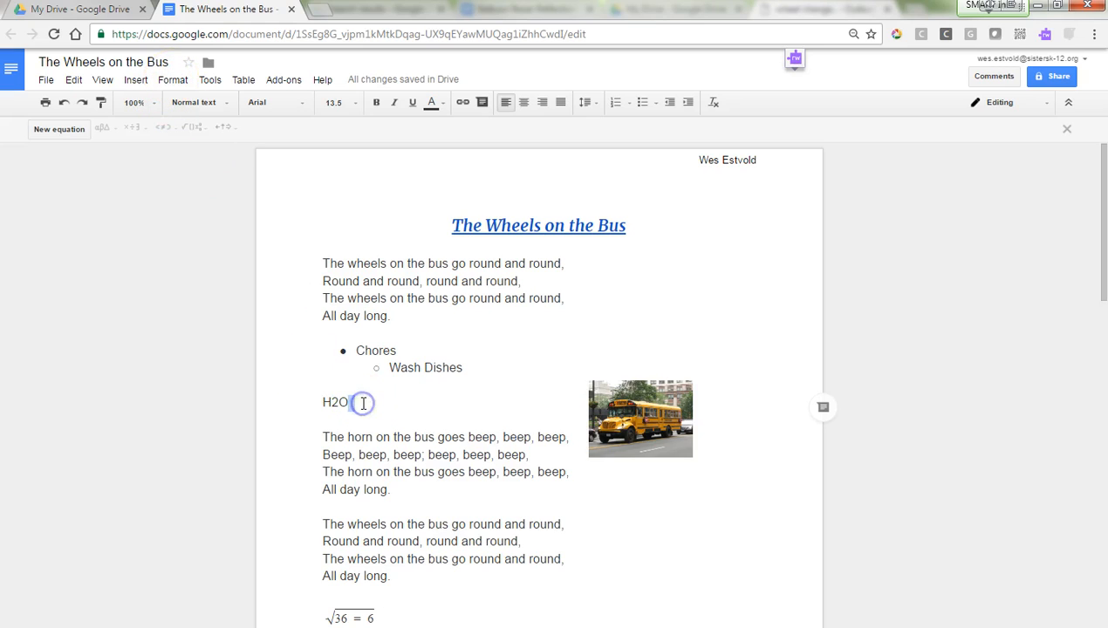
Step: On a new line, type 152 and make the final 2 superscript so it reads 15²
key(Return)
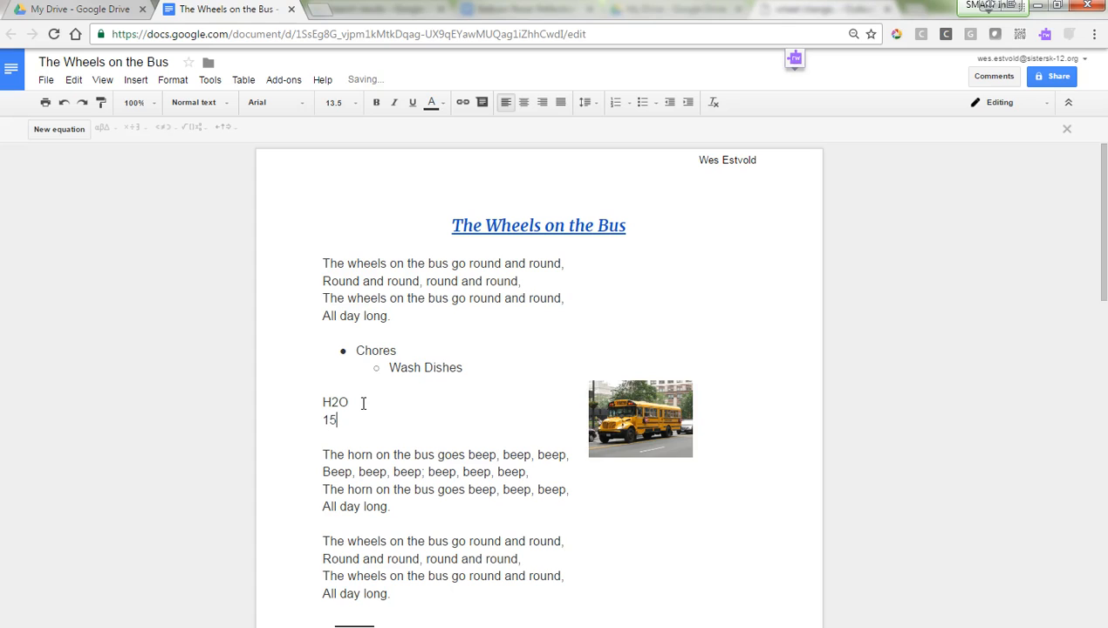
click(178, 80)
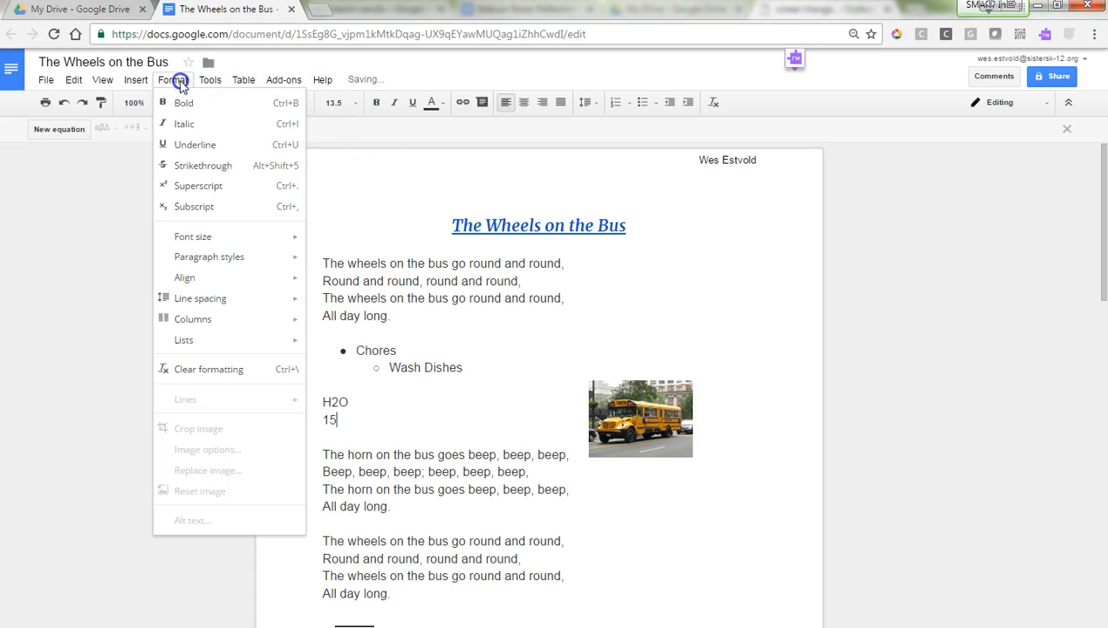
double_click(341, 422)
text(152)
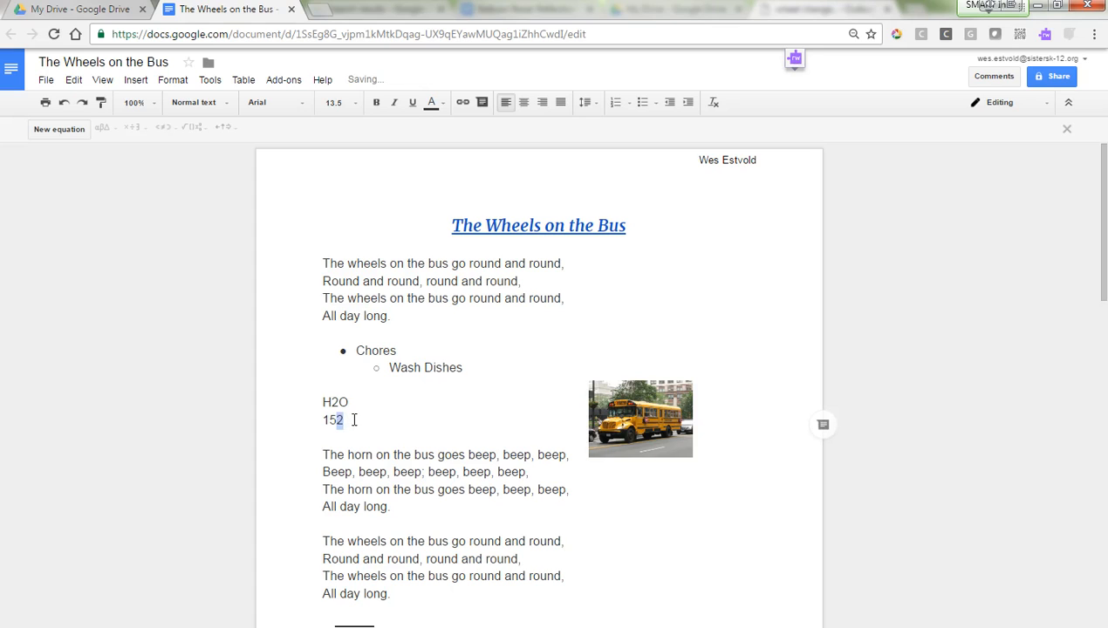
click(168, 80)
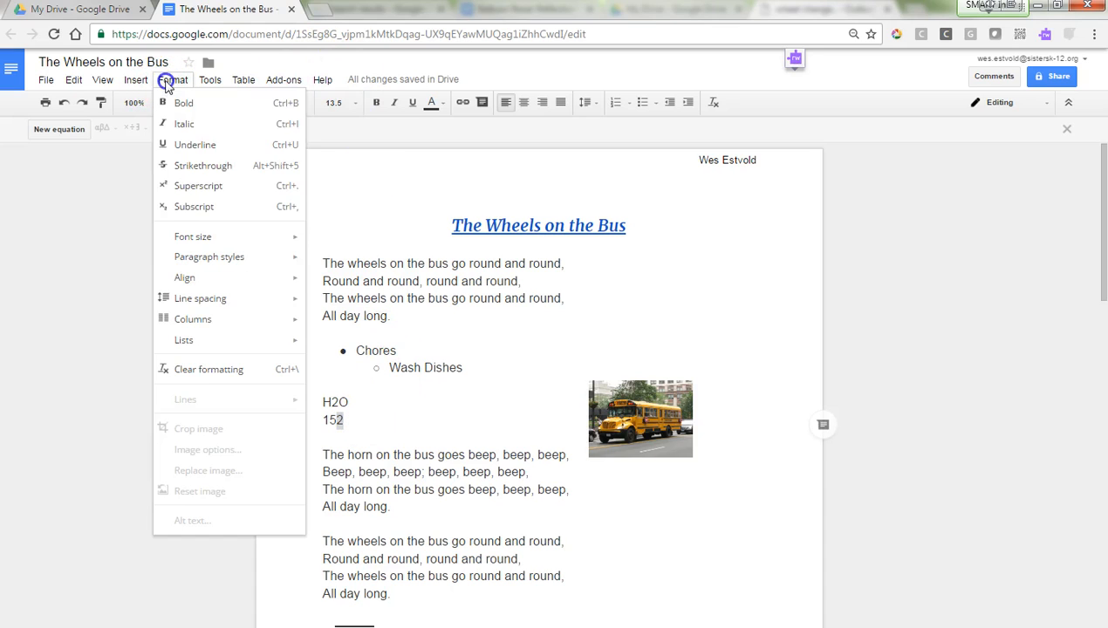
click(215, 185)
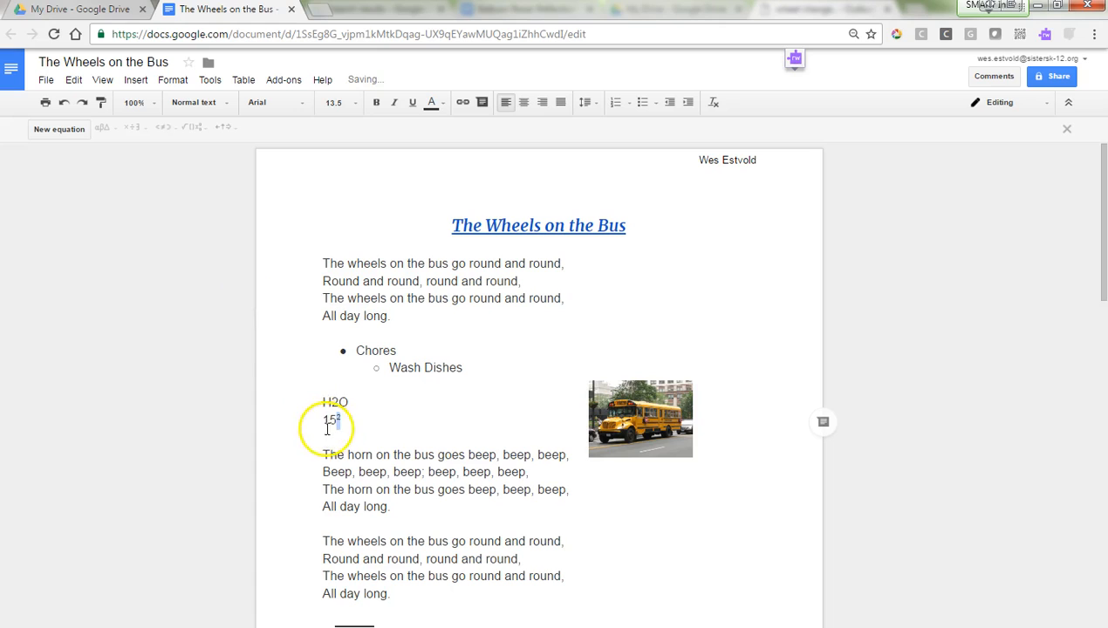
click(167, 80)
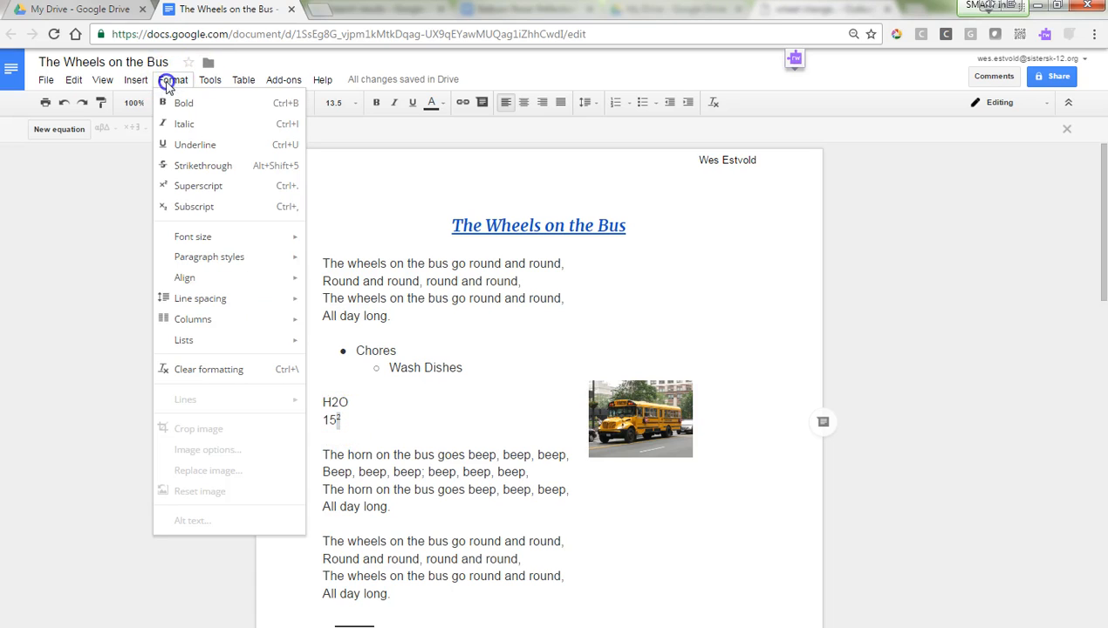
mouse_move(221, 241)
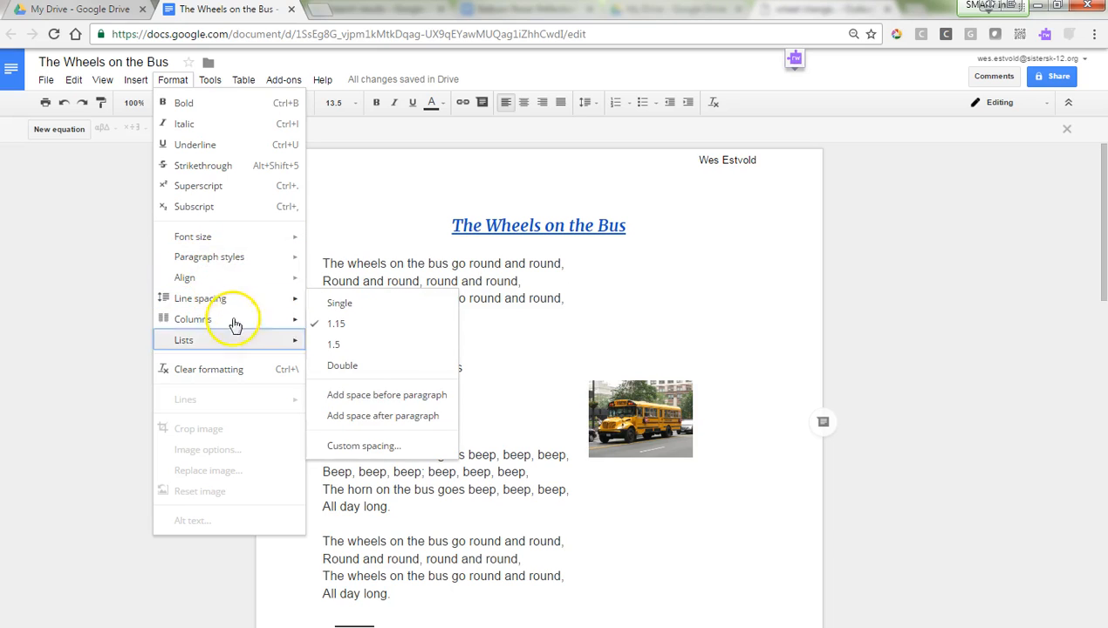
Step: Set the first stanza's line spacing to Single
click(480, 522)
drag(404, 315, 314, 266)
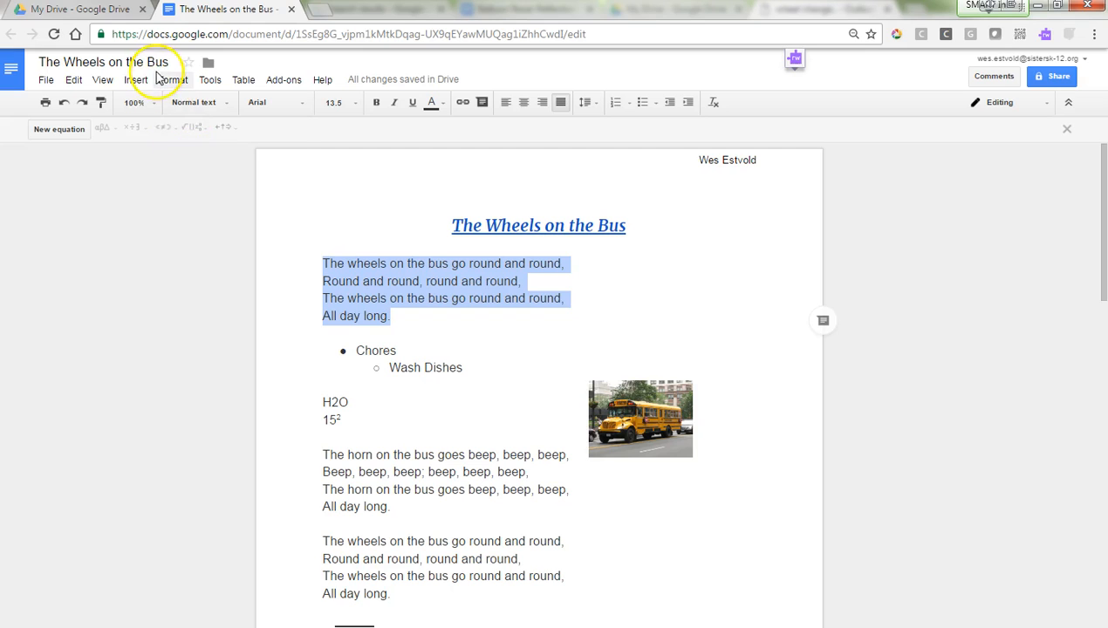
click(173, 79)
mouse_move(225, 301)
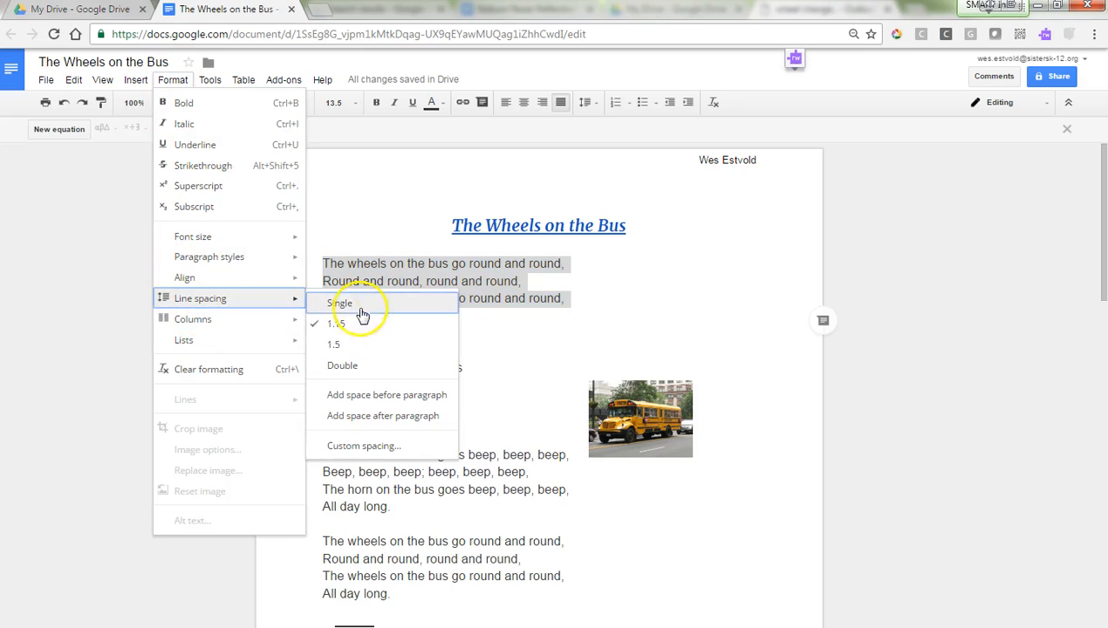
click(361, 363)
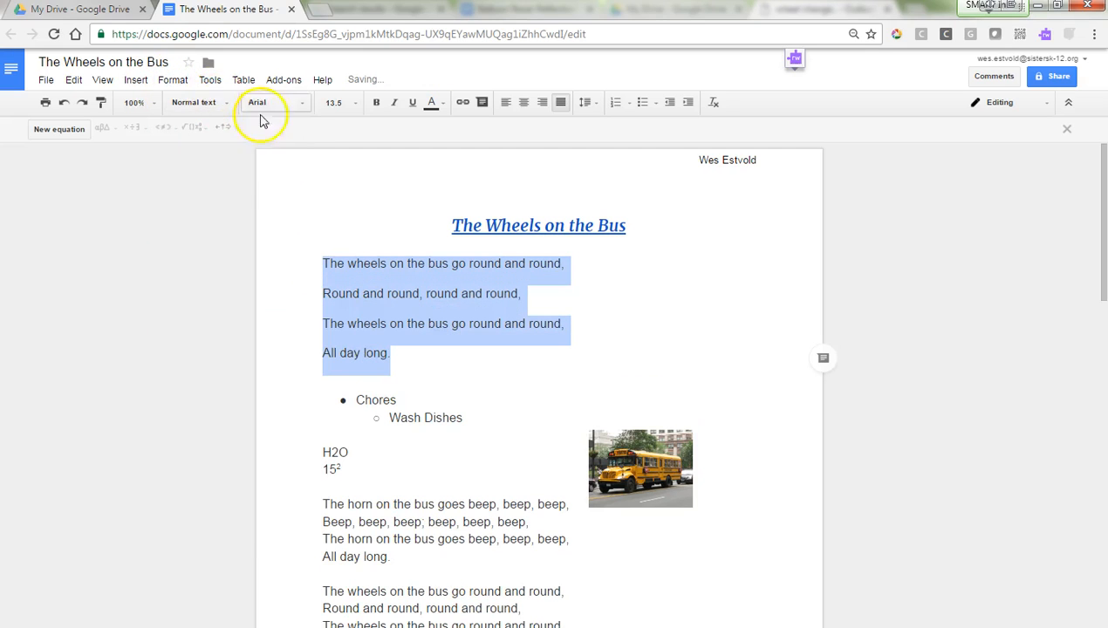
click(173, 79)
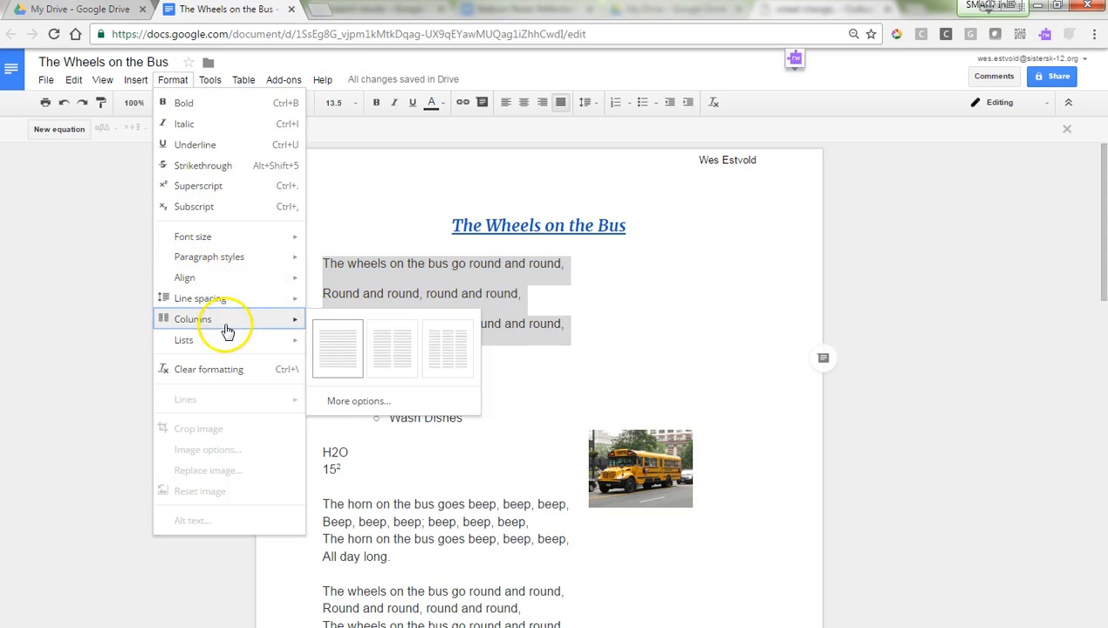
mouse_move(287, 298)
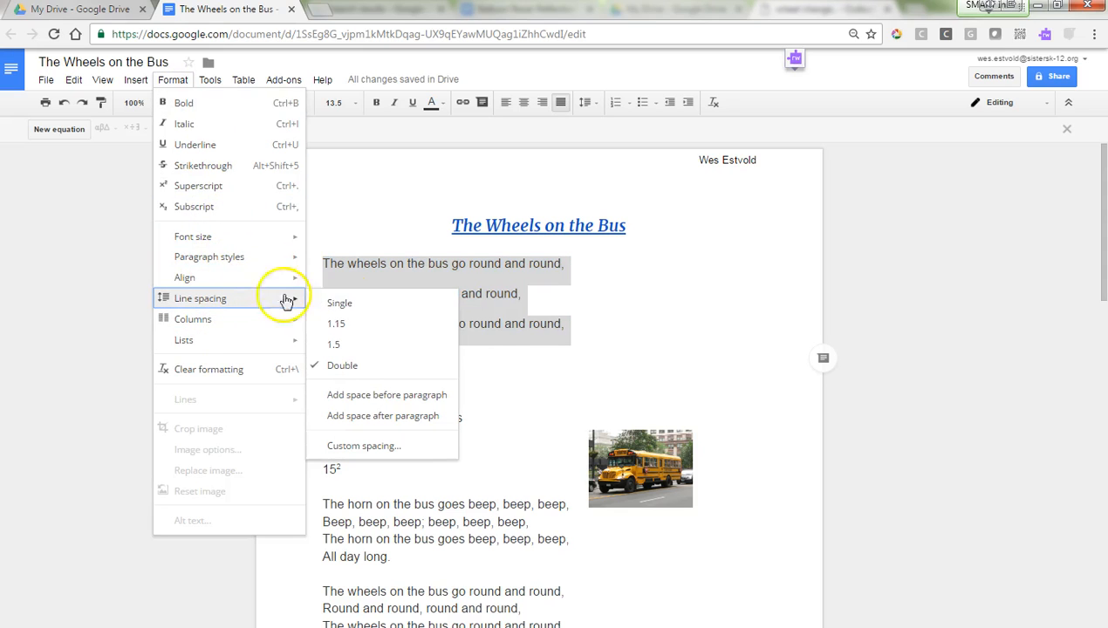
click(370, 304)
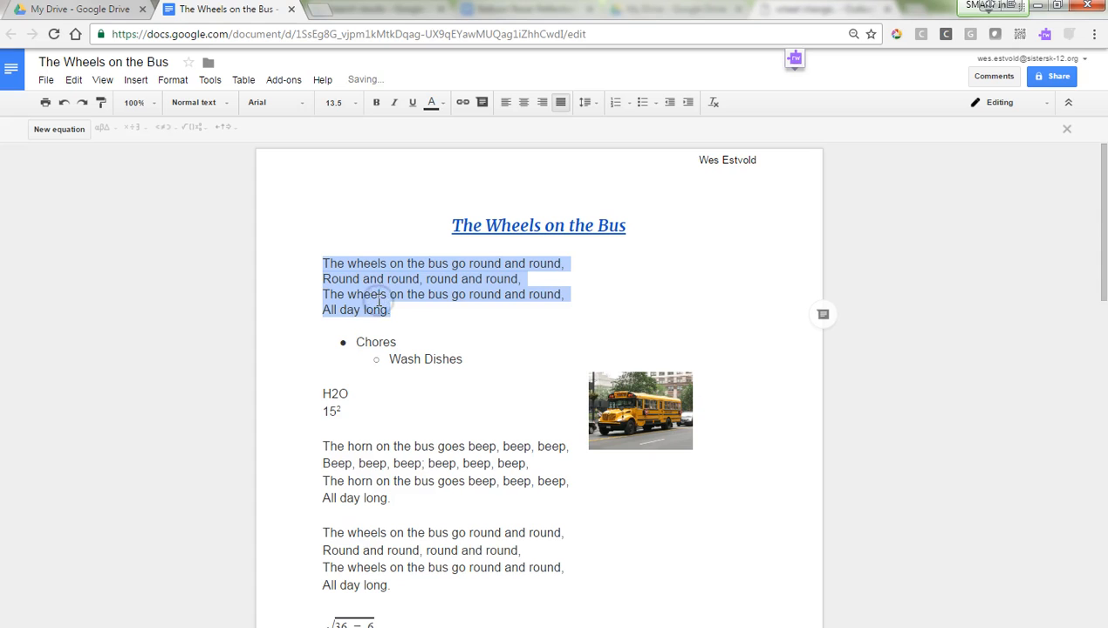
Step: Undo the accidental line break inserted in the first lyric line
click(388, 300)
click(337, 262)
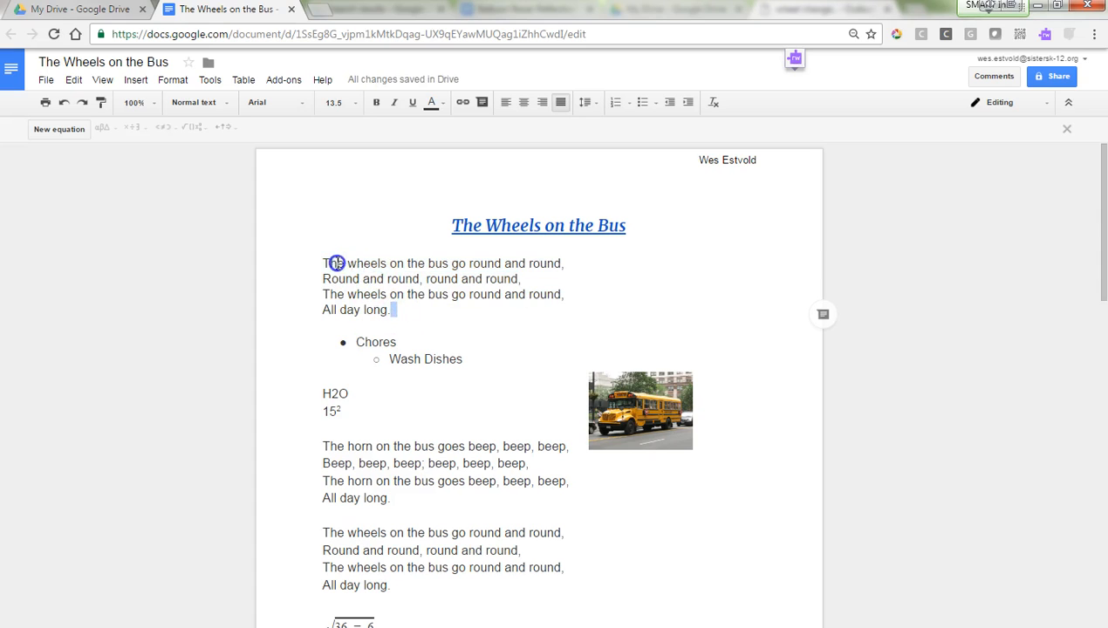
key(Return)
click(65, 102)
click(64, 102)
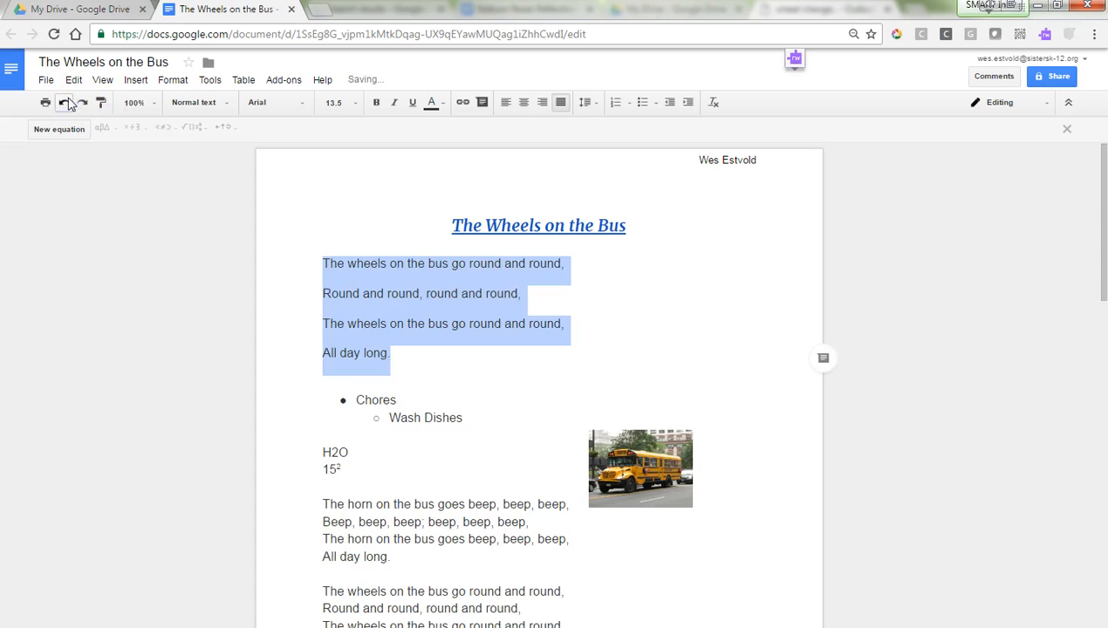
click(66, 102)
click(141, 80)
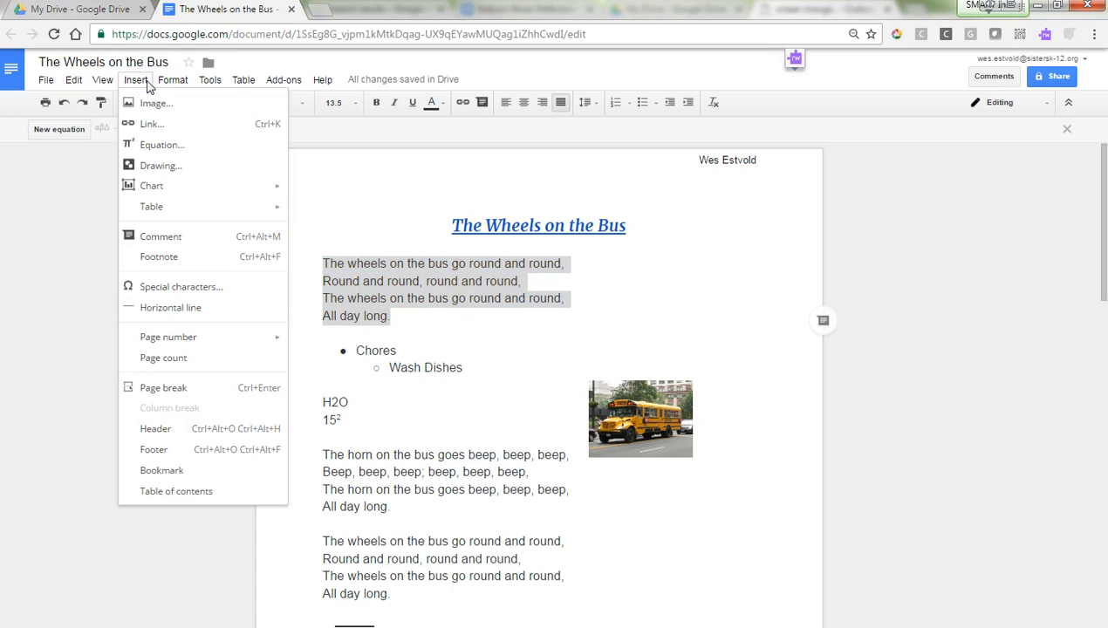
Step: Open the Research panel and search 'define create' to show its Dictionary.com definition
click(171, 80)
click(207, 81)
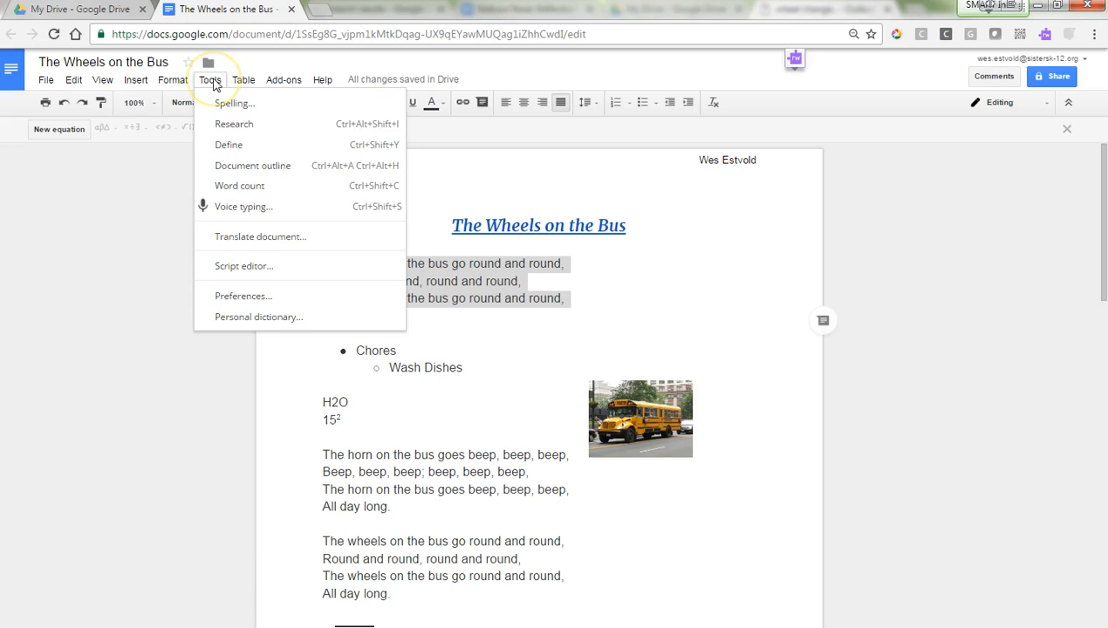
click(252, 129)
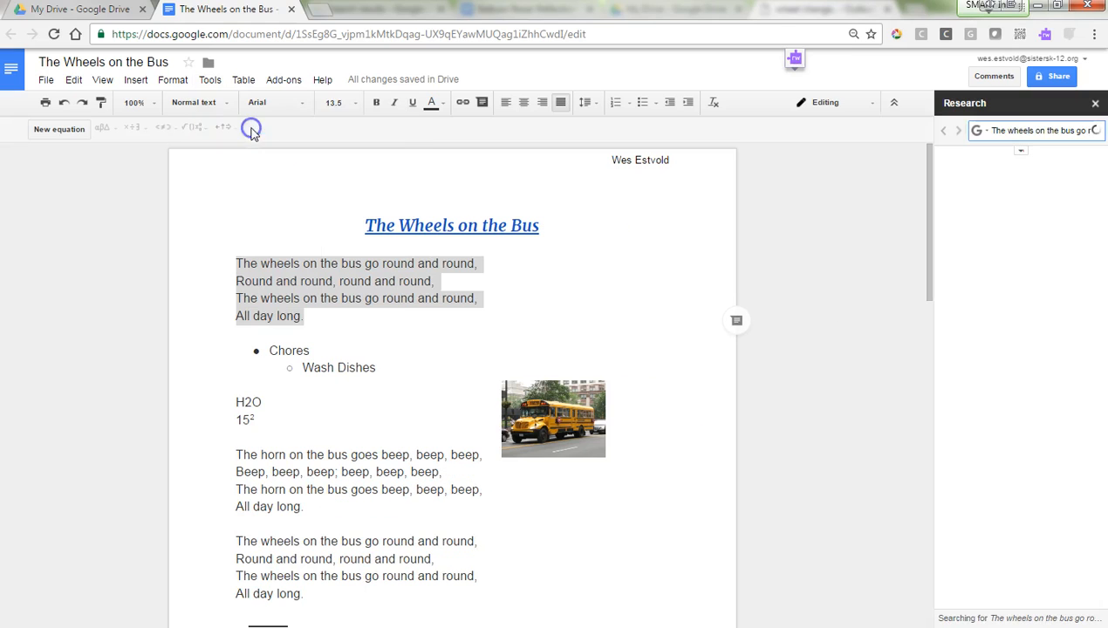
click(1049, 126)
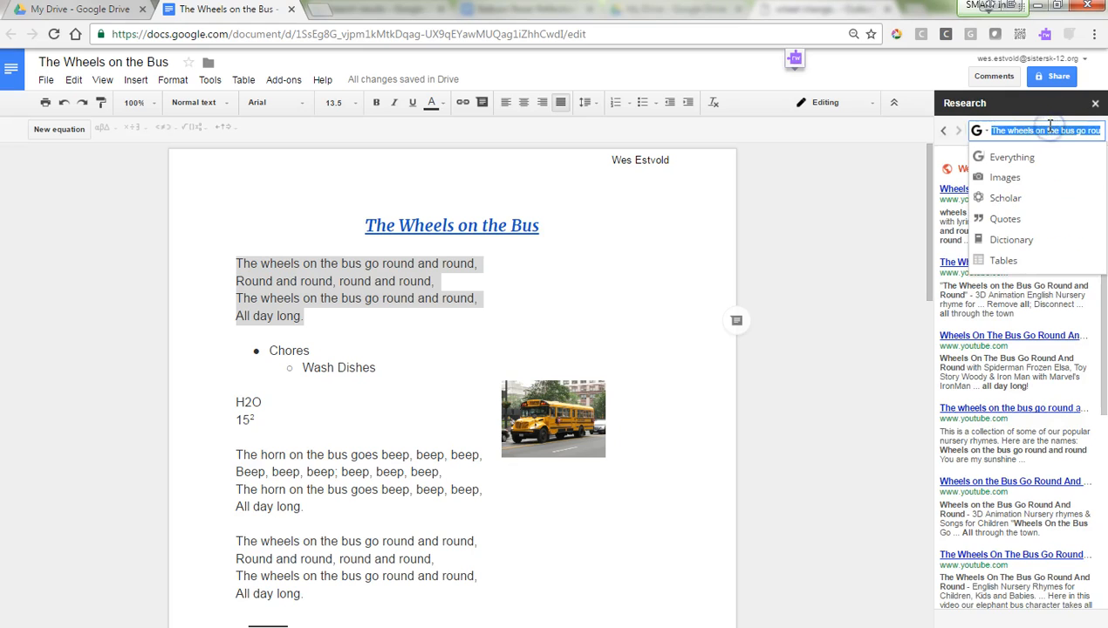
key(BackSpace)
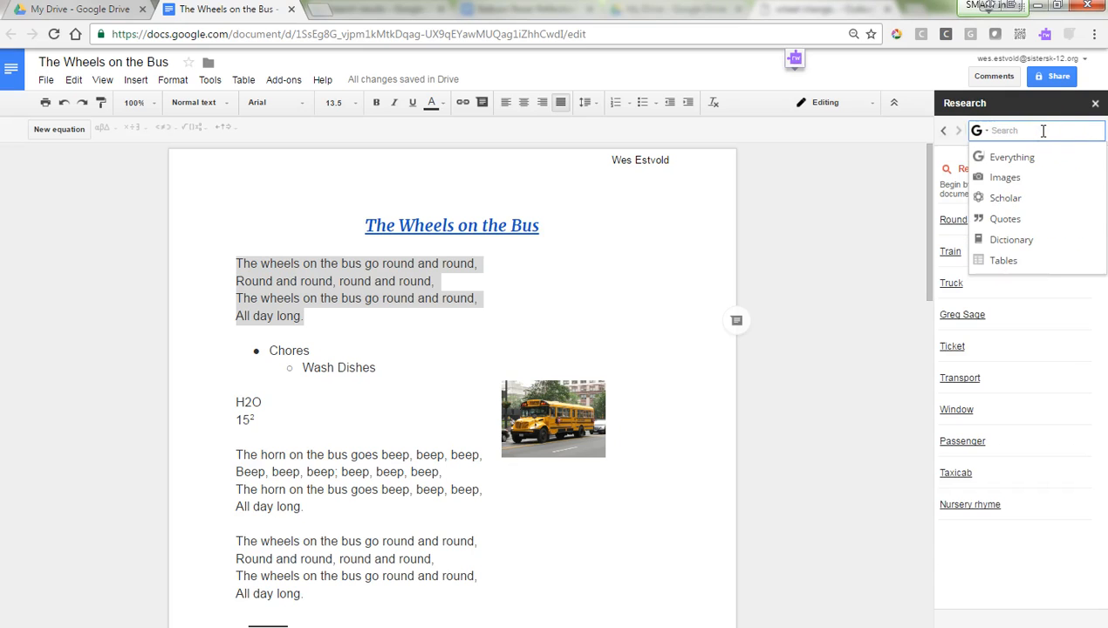
text(create)
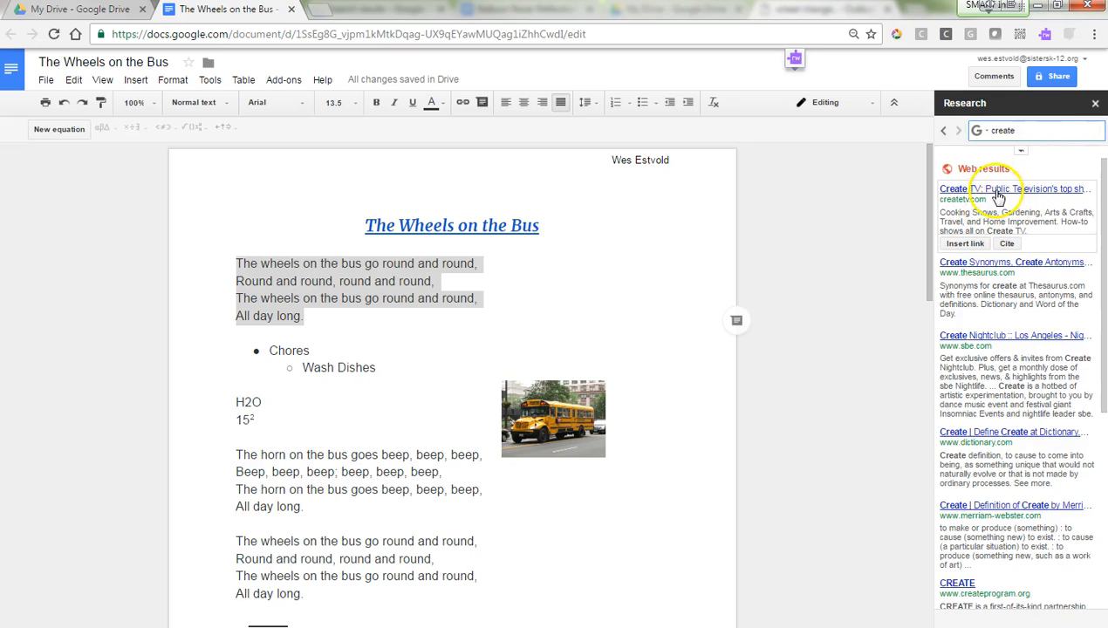
double_click(1013, 131)
text(define create)
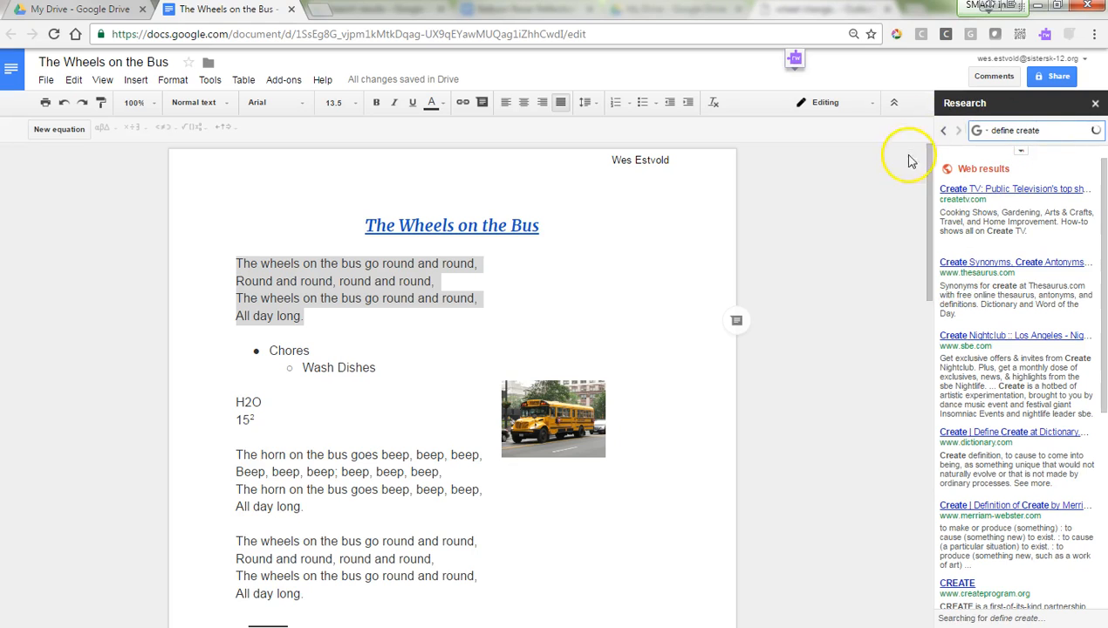
mouse_move(1008, 197)
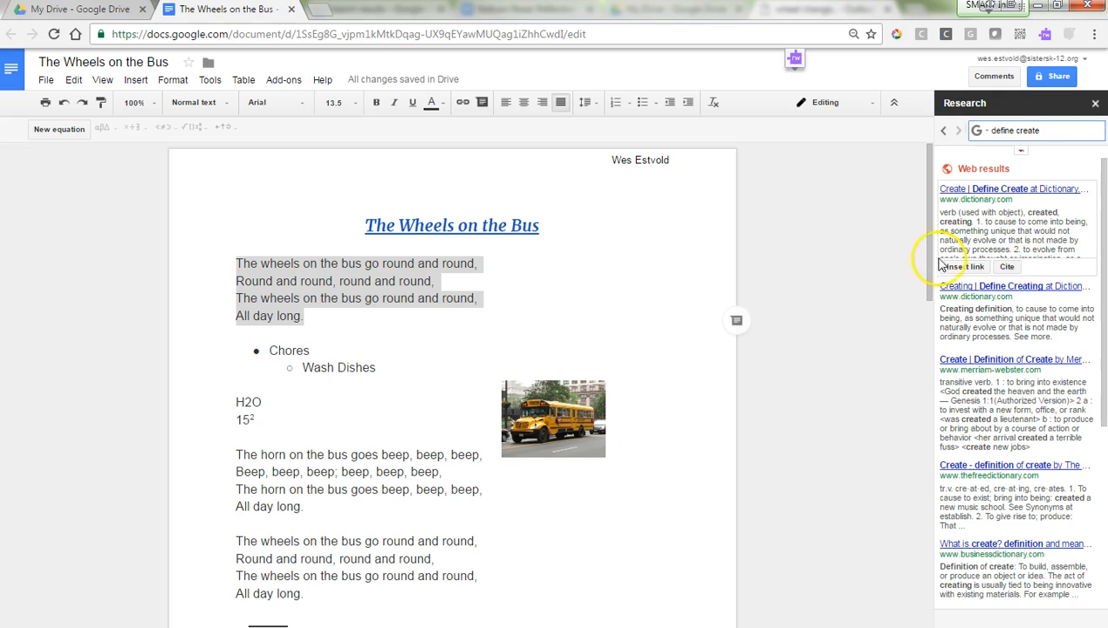
Step: Select the word 'horn' in the horn stanza and run a Research search on it
click(413, 334)
scroll(379, 396, down, 2)
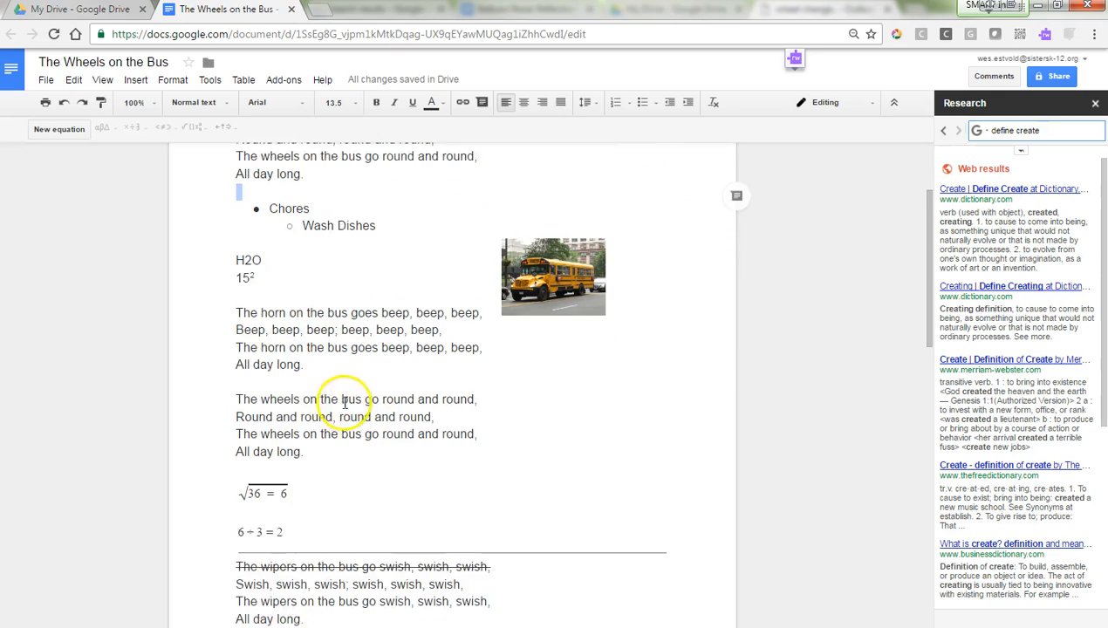
double_click(272, 300)
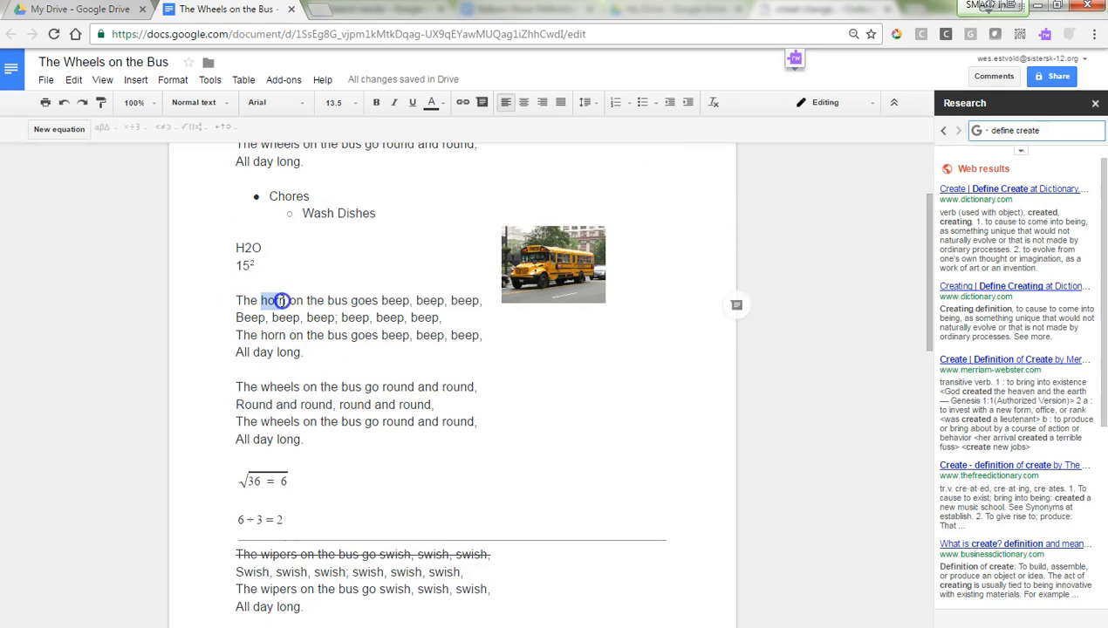
click(210, 79)
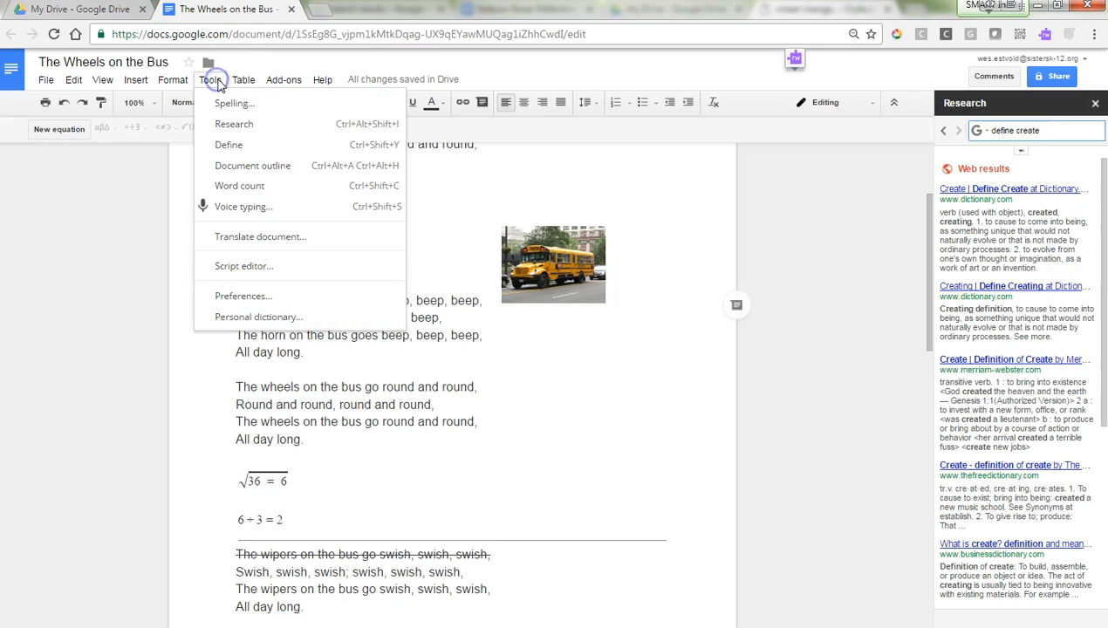
click(232, 123)
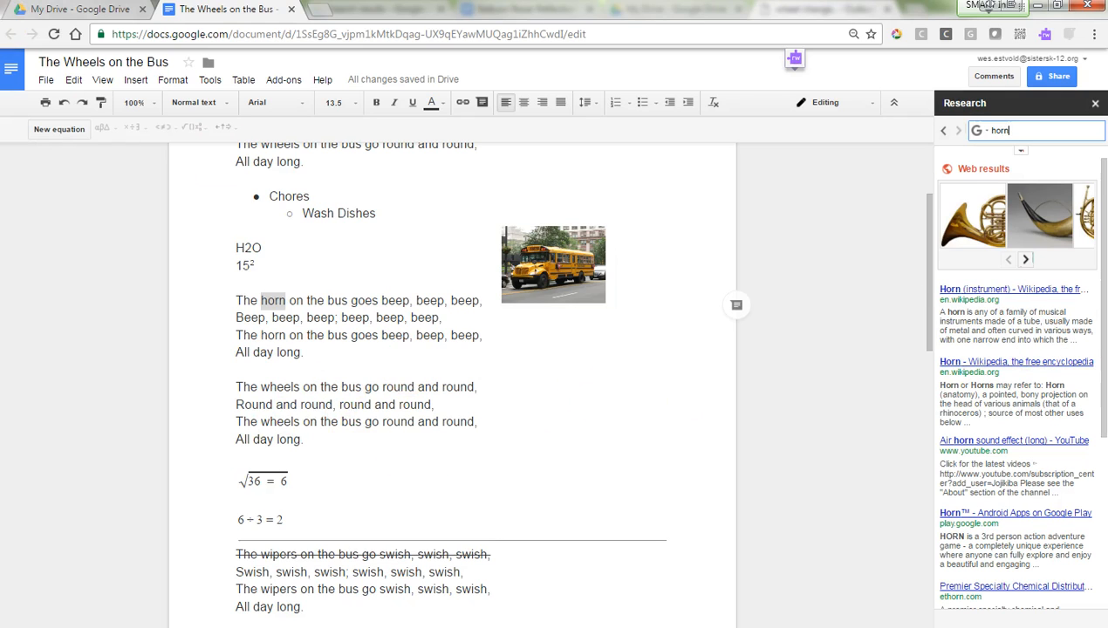
click(218, 80)
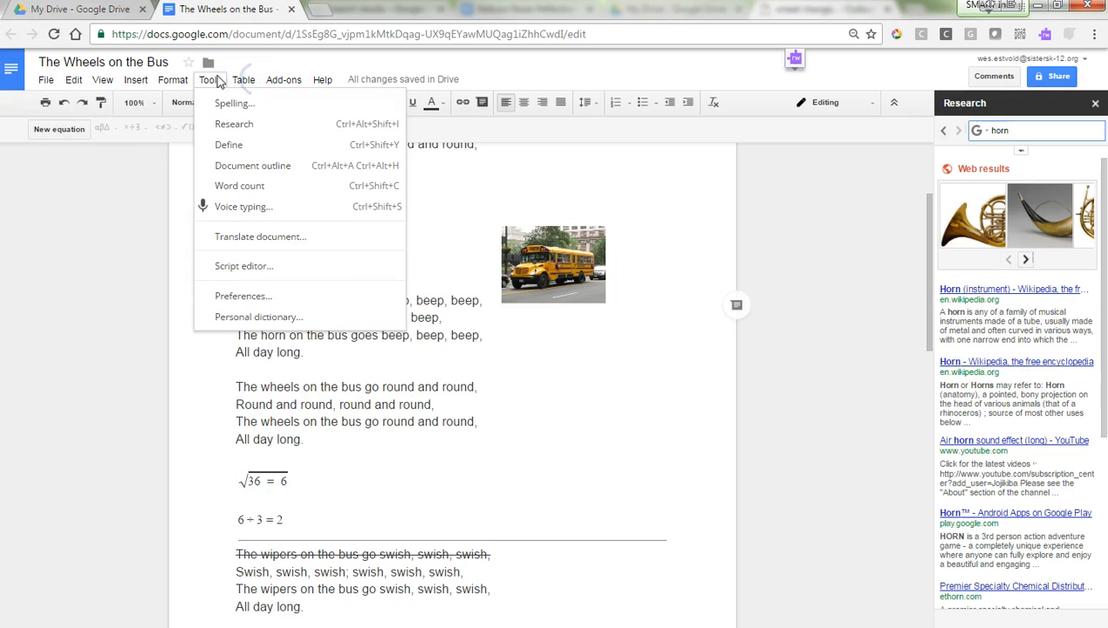
click(264, 189)
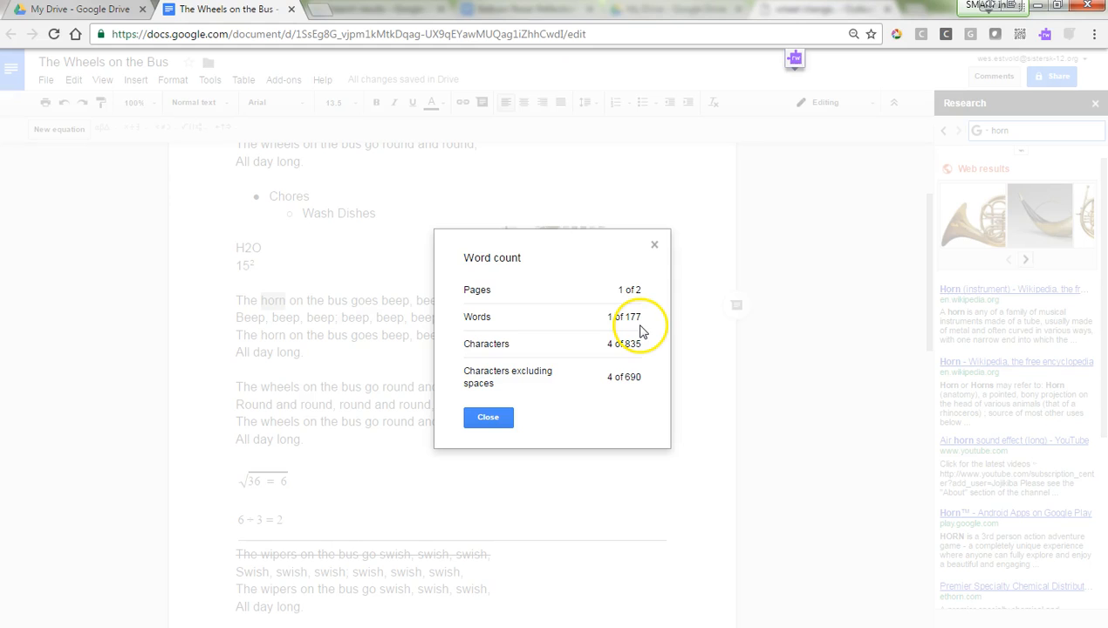
click(655, 247)
click(210, 79)
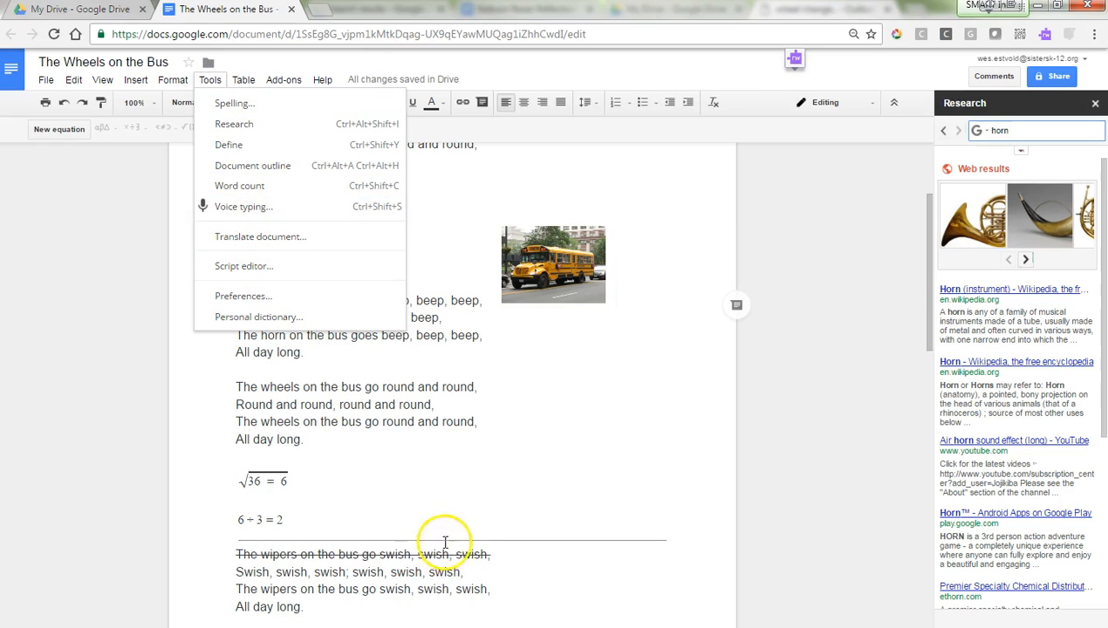
scroll(363, 521, down, 4)
scroll(363, 520, down, 1)
Step: Insert a 1x1 table after the 'All day long.' line above the door stanza
click(277, 473)
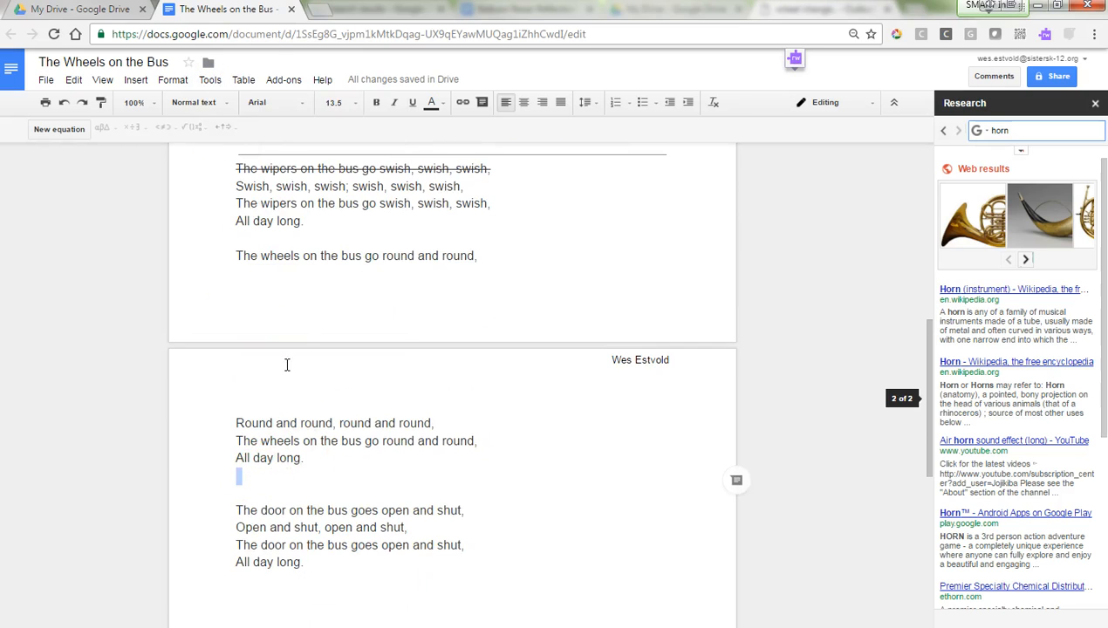
click(137, 80)
click(163, 207)
click(296, 210)
Step: Voice-type 'How much wood could a woodchuck chuck if a woodchuck could chuck wood.' into the cell
double_click(257, 497)
click(257, 497)
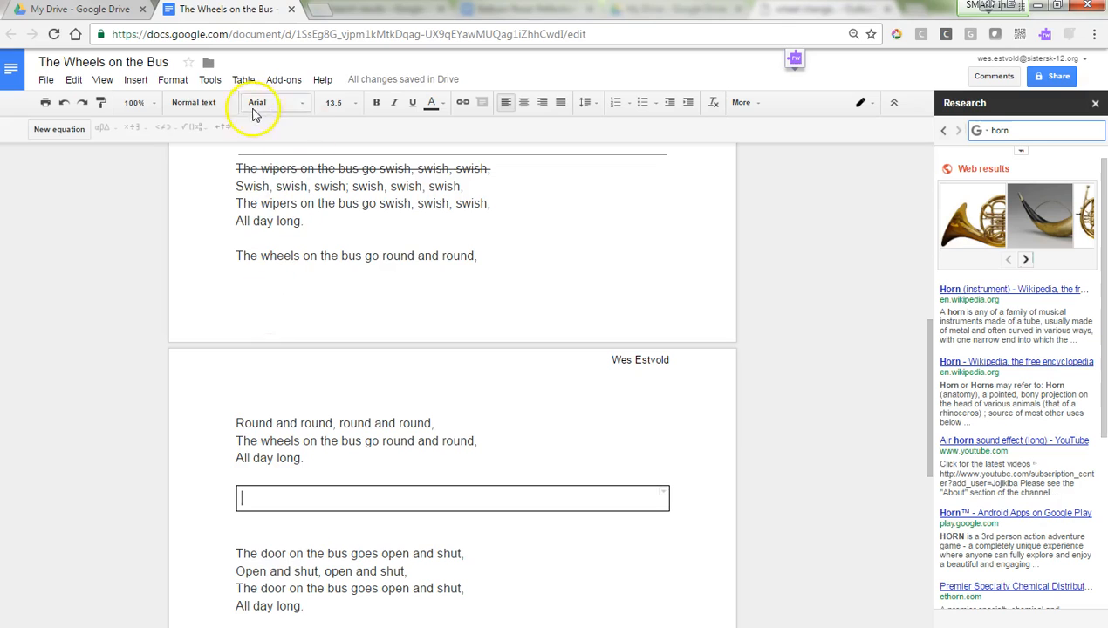
click(203, 82)
click(250, 206)
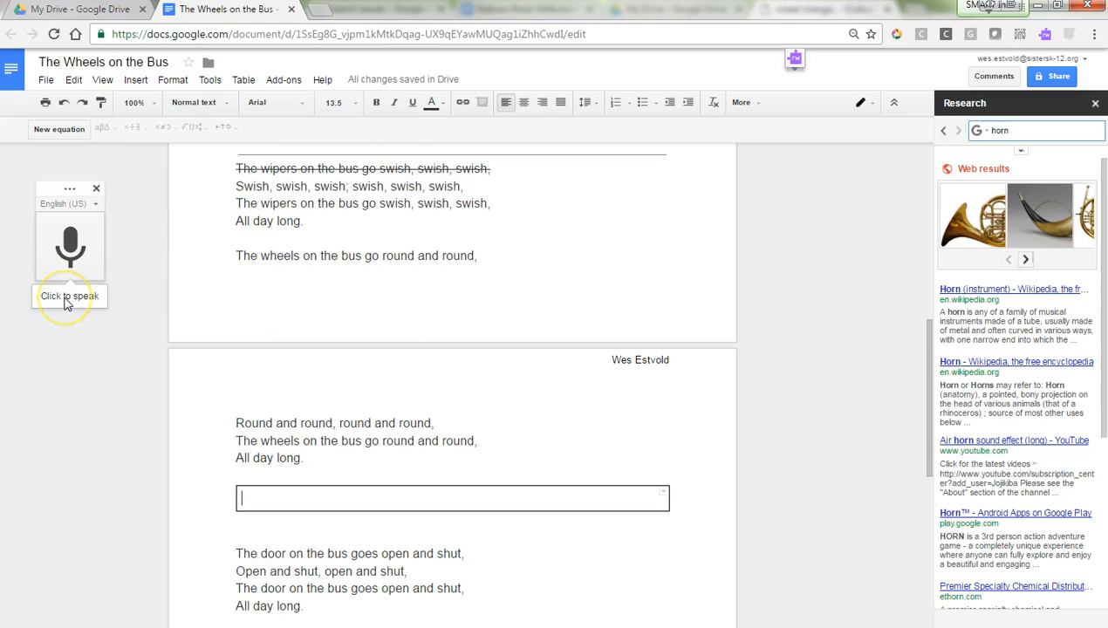
click(66, 298)
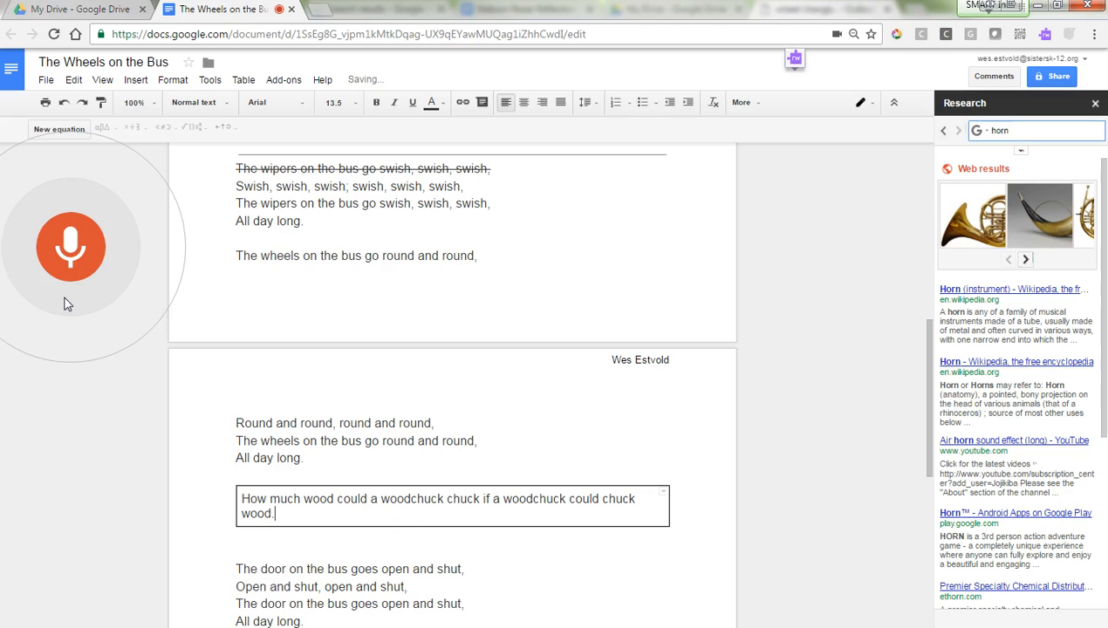
click(71, 336)
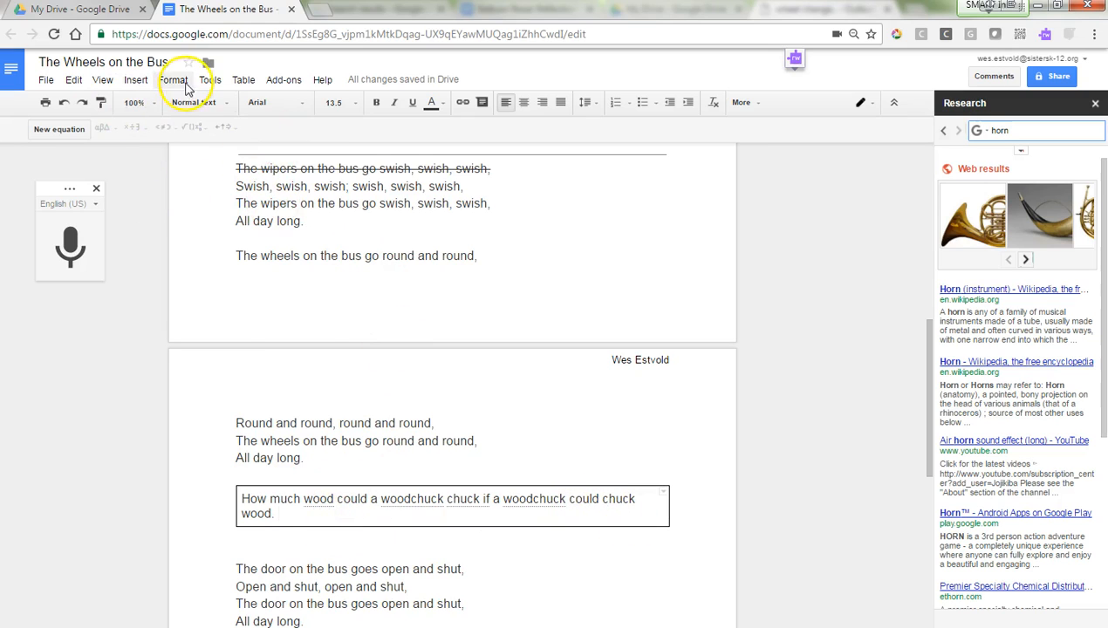
click(209, 80)
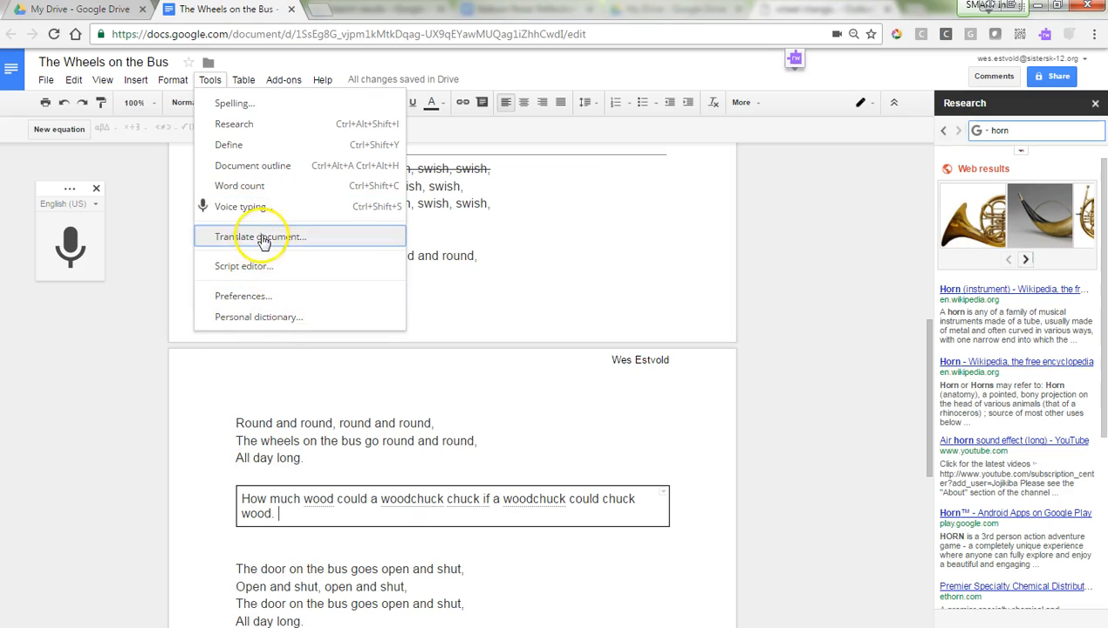
mouse_move(249, 81)
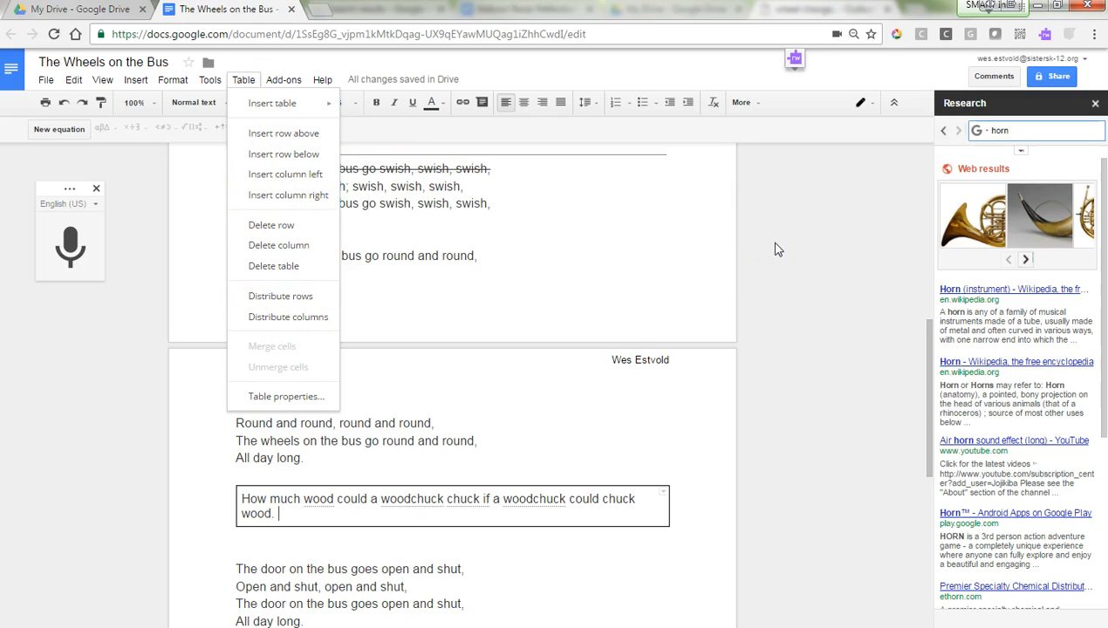
click(527, 240)
scroll(490, 244, up, 8)
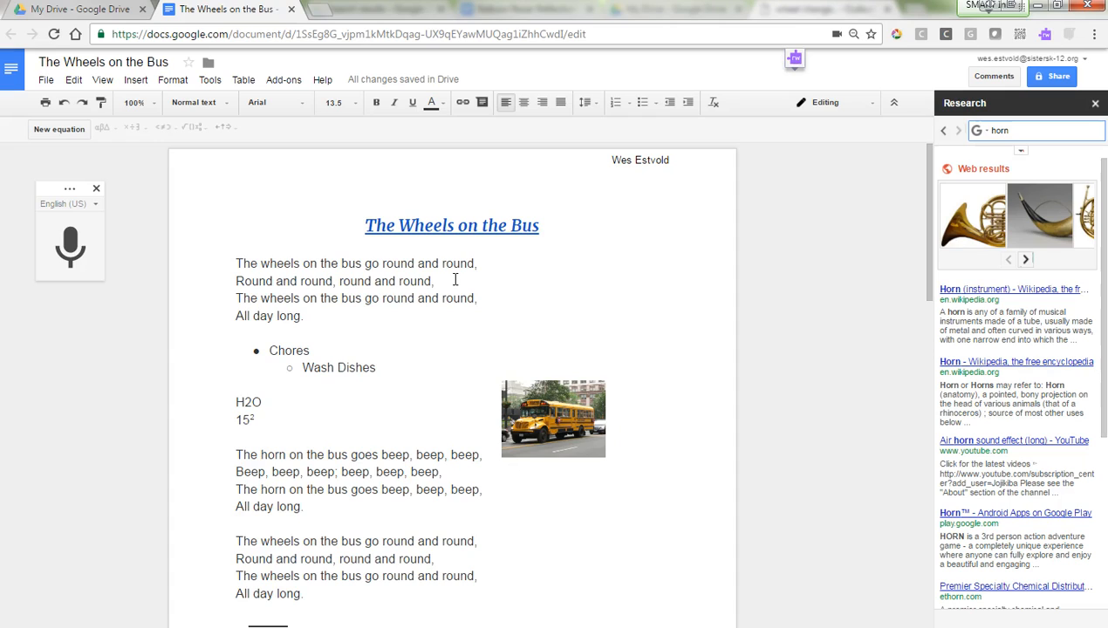
click(556, 260)
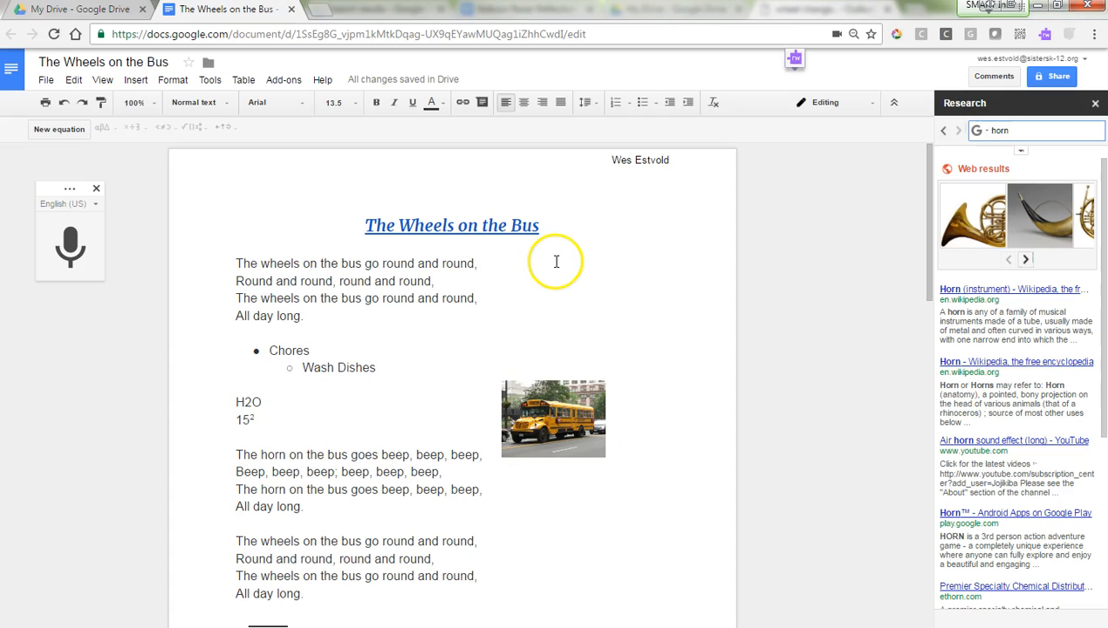